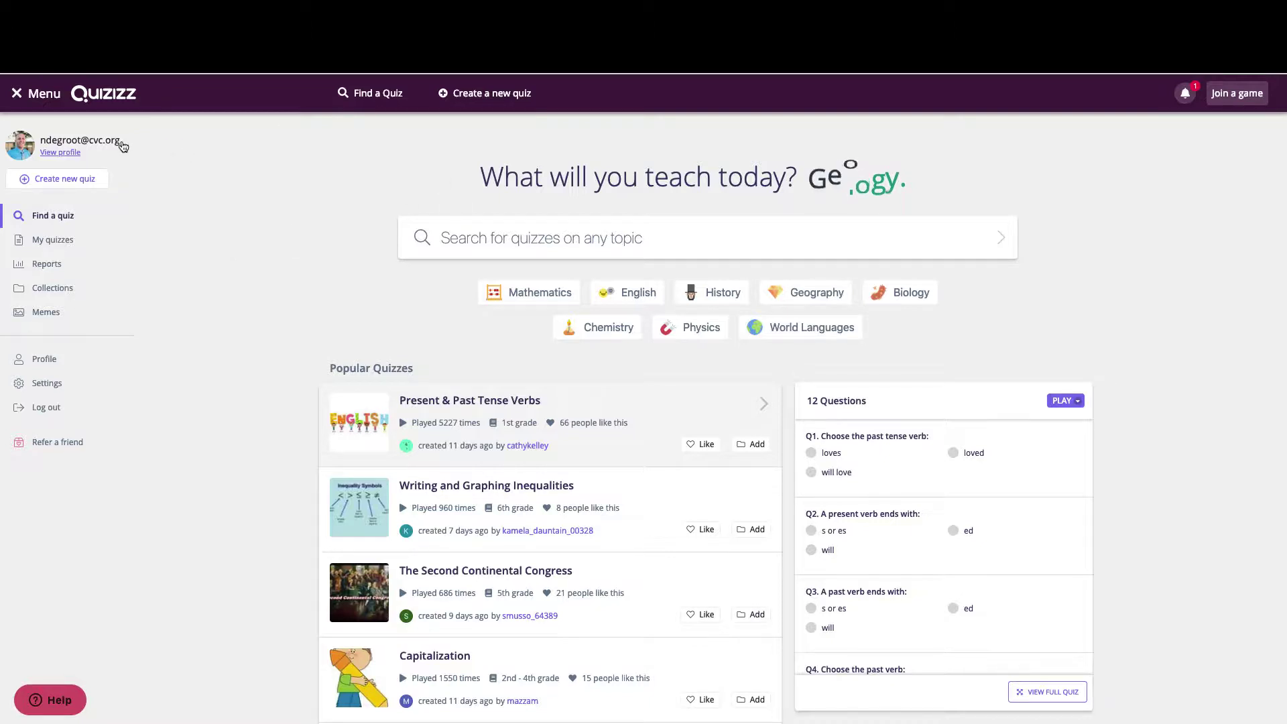
# Step: Look through the list of popular quizzes and open the Present & Past Tense Verbs quiz
pyautogui.click(402, 236)
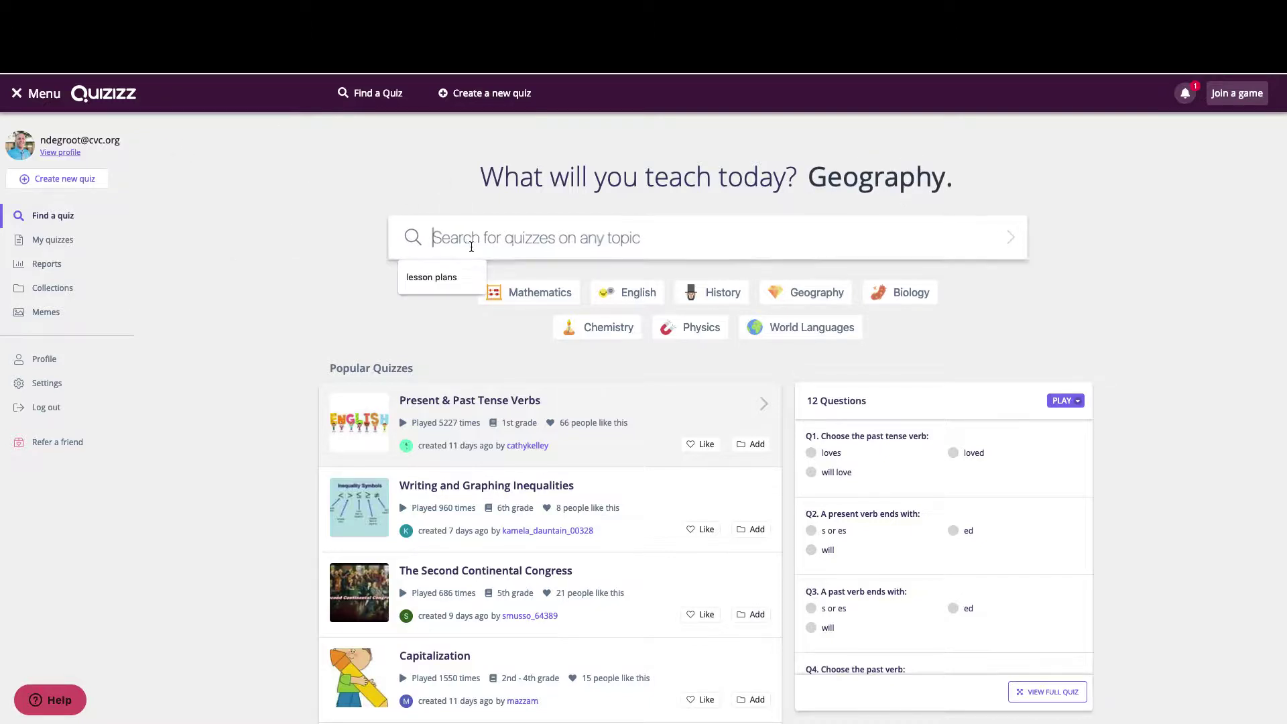
pyautogui.click(340, 230)
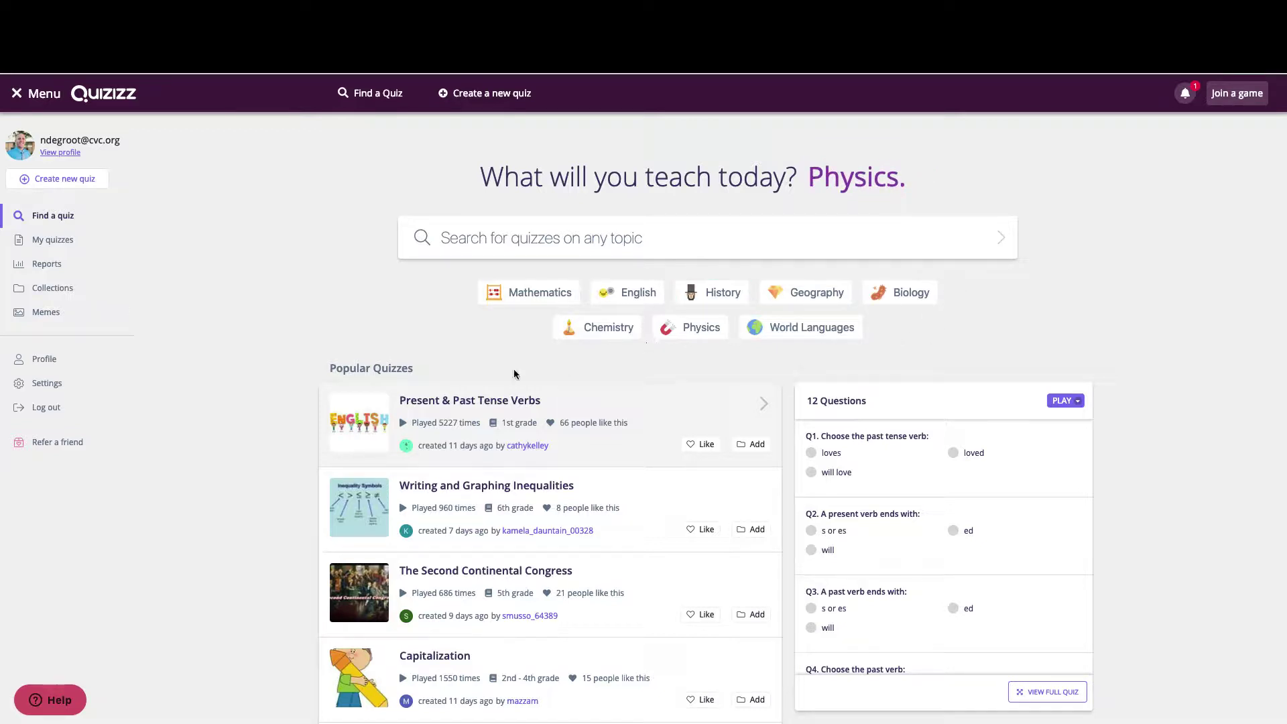
pyautogui.scroll(-2, 473, 615)
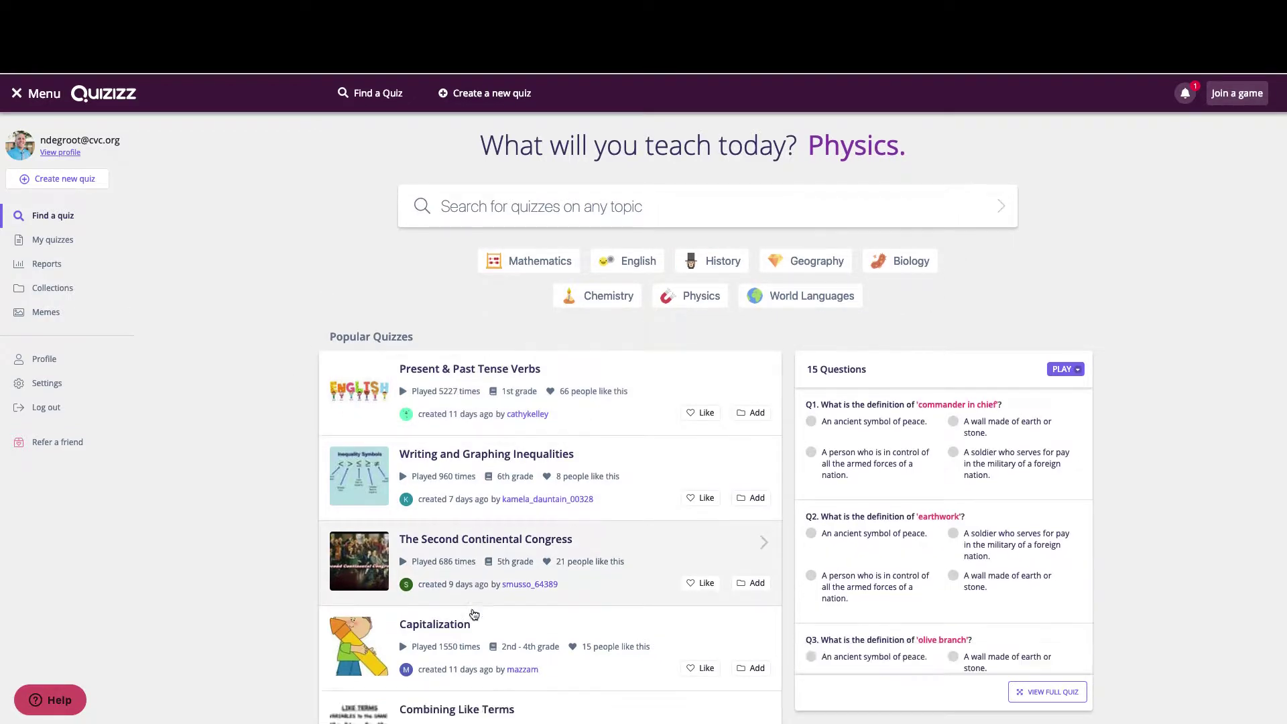
pyautogui.scroll(2, 472, 614)
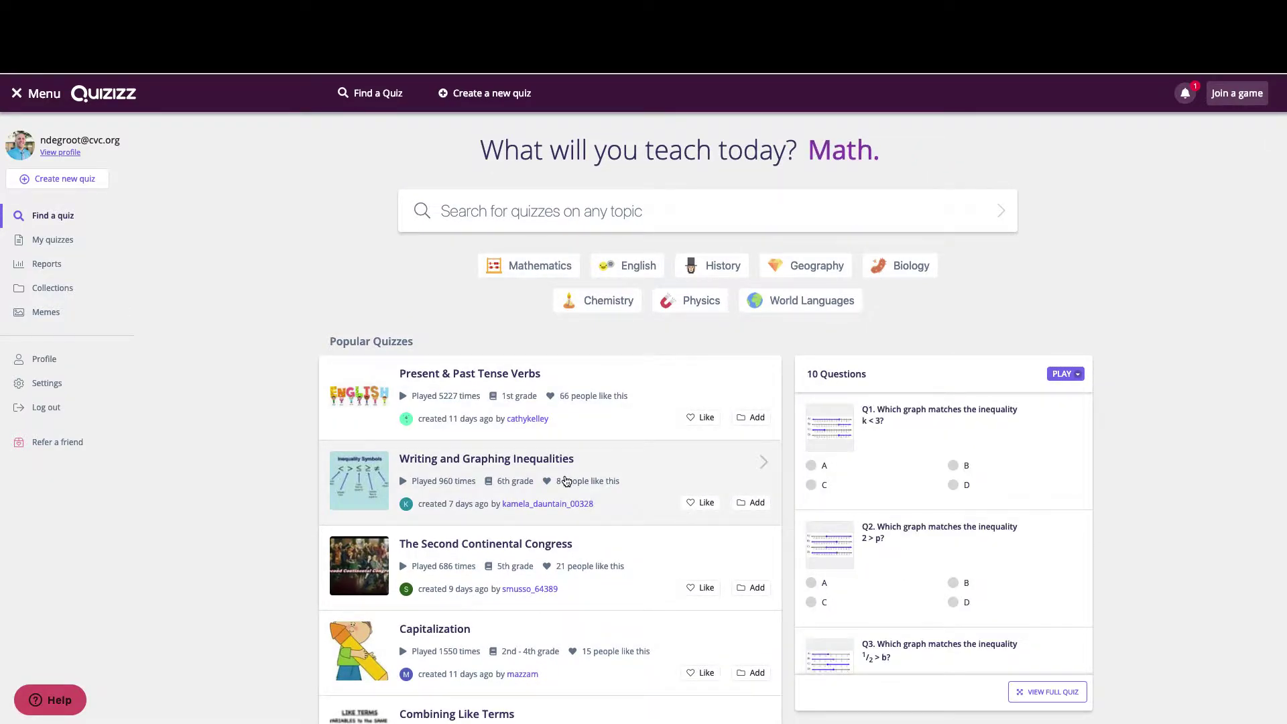
pyautogui.scroll(-1, 566, 480)
pyautogui.scroll(-2, 576, 476)
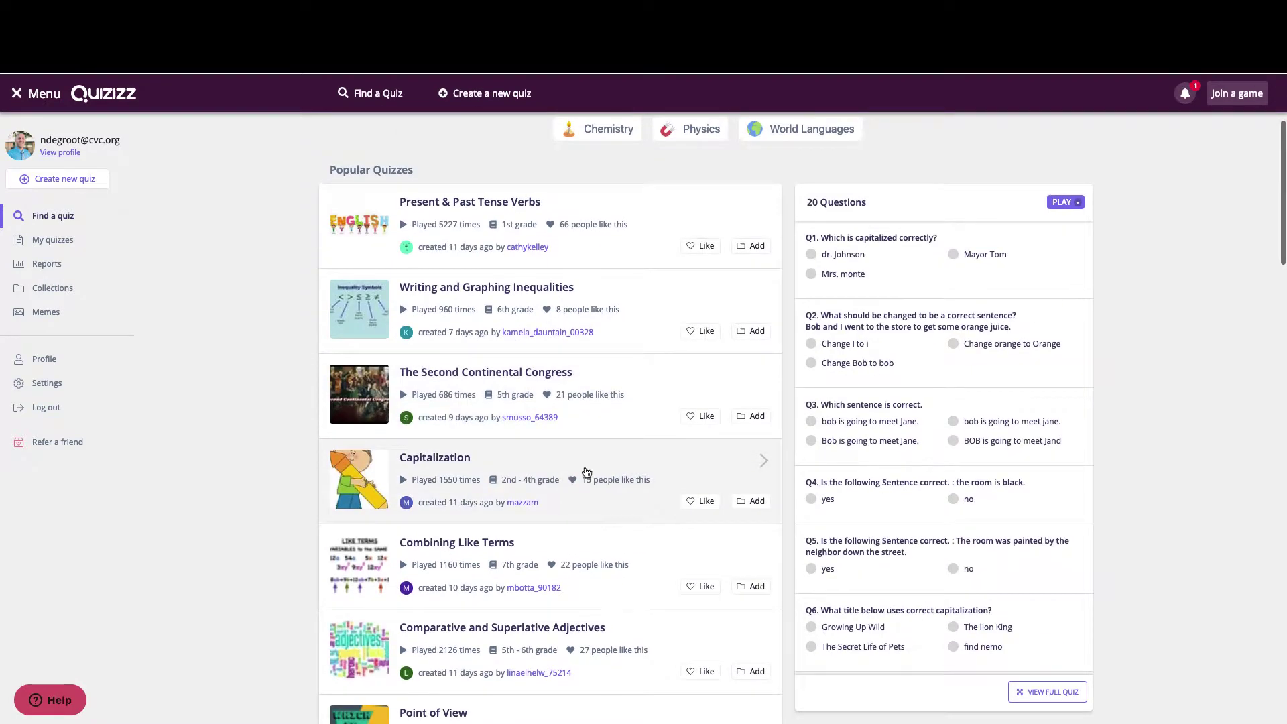
pyautogui.scroll(2, 269, 438)
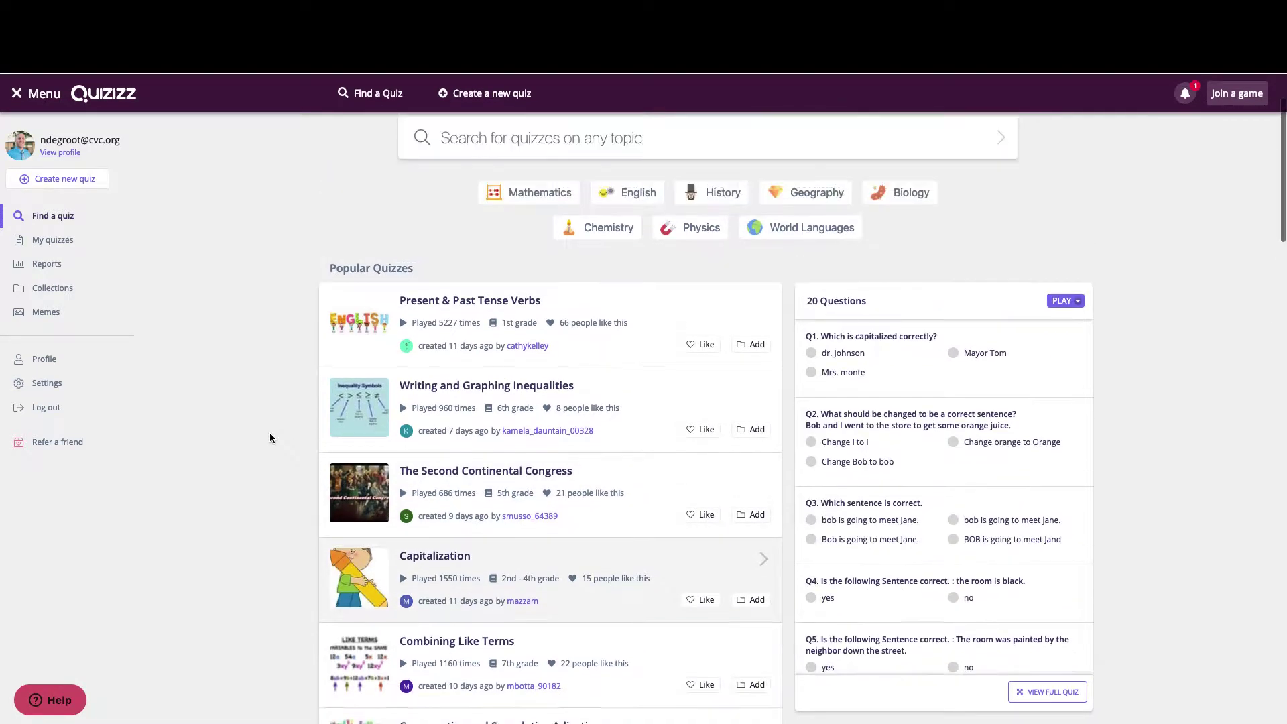
pyautogui.scroll(2, 269, 438)
pyautogui.click(469, 405)
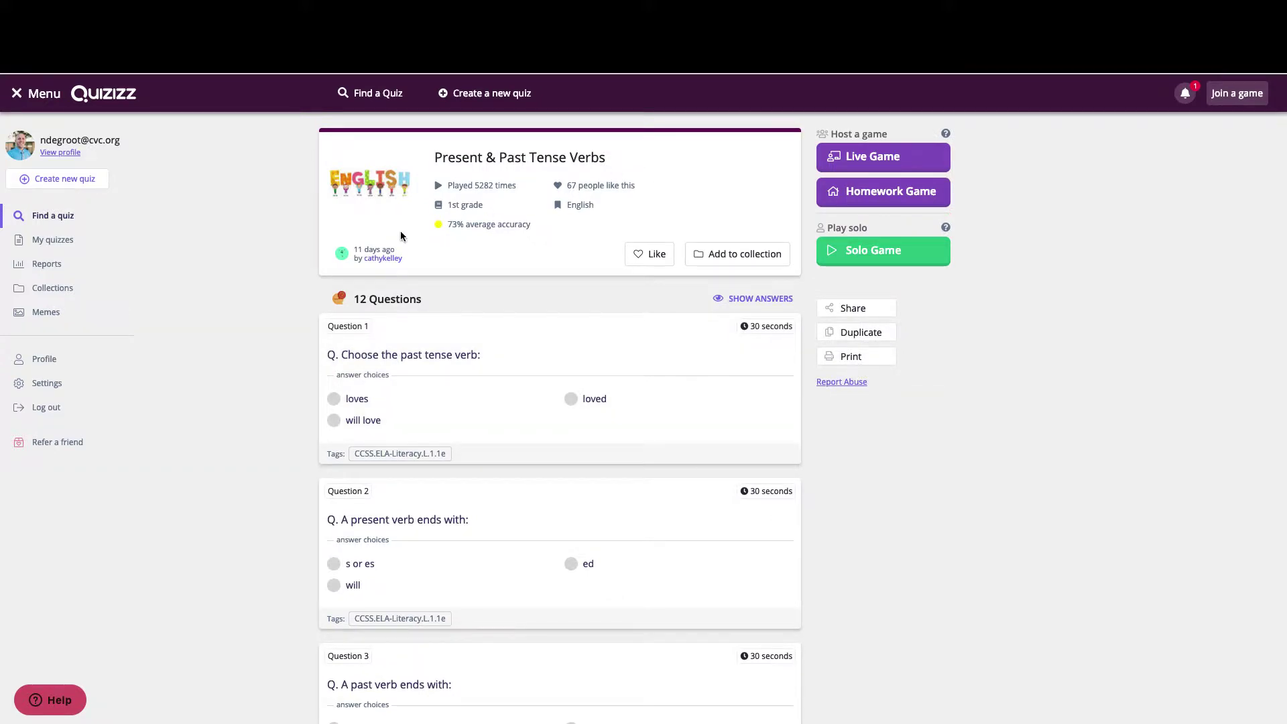
# Step: Show the answers of the Present & Past Tense Verbs quiz and review its questions
pyautogui.scroll(-3, 398, 539)
pyautogui.scroll(2, 398, 540)
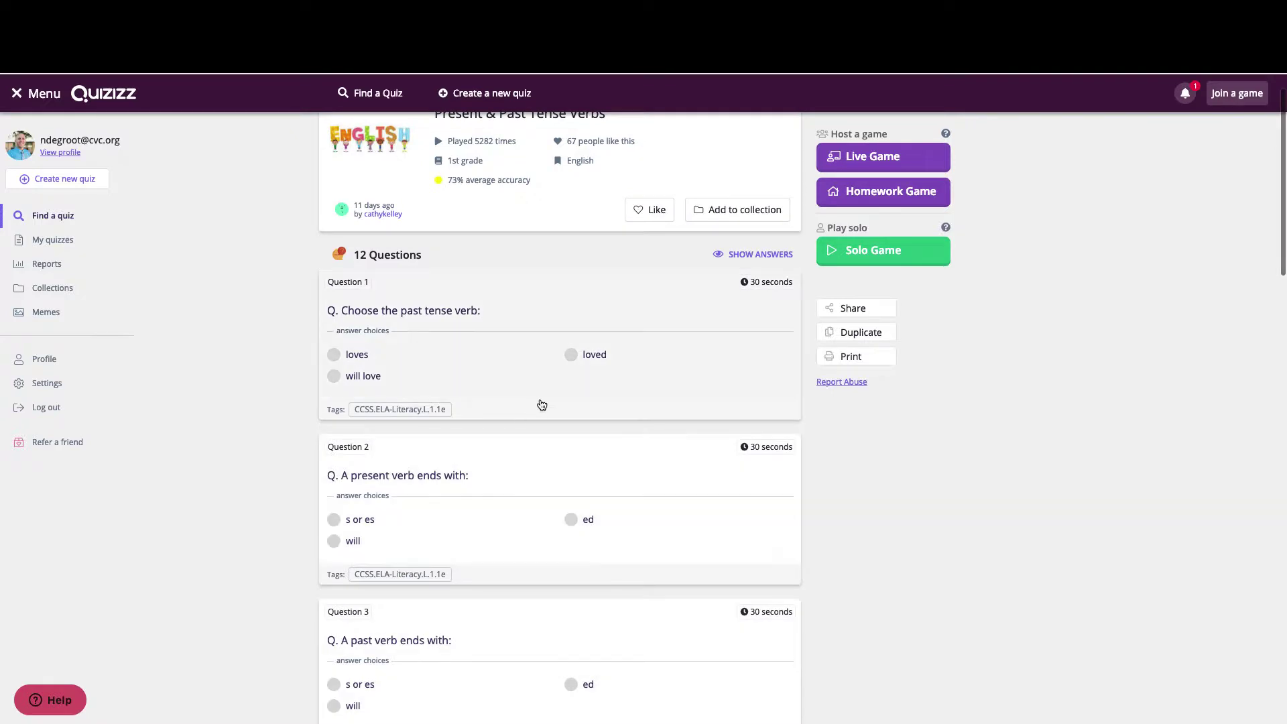
pyautogui.click(752, 254)
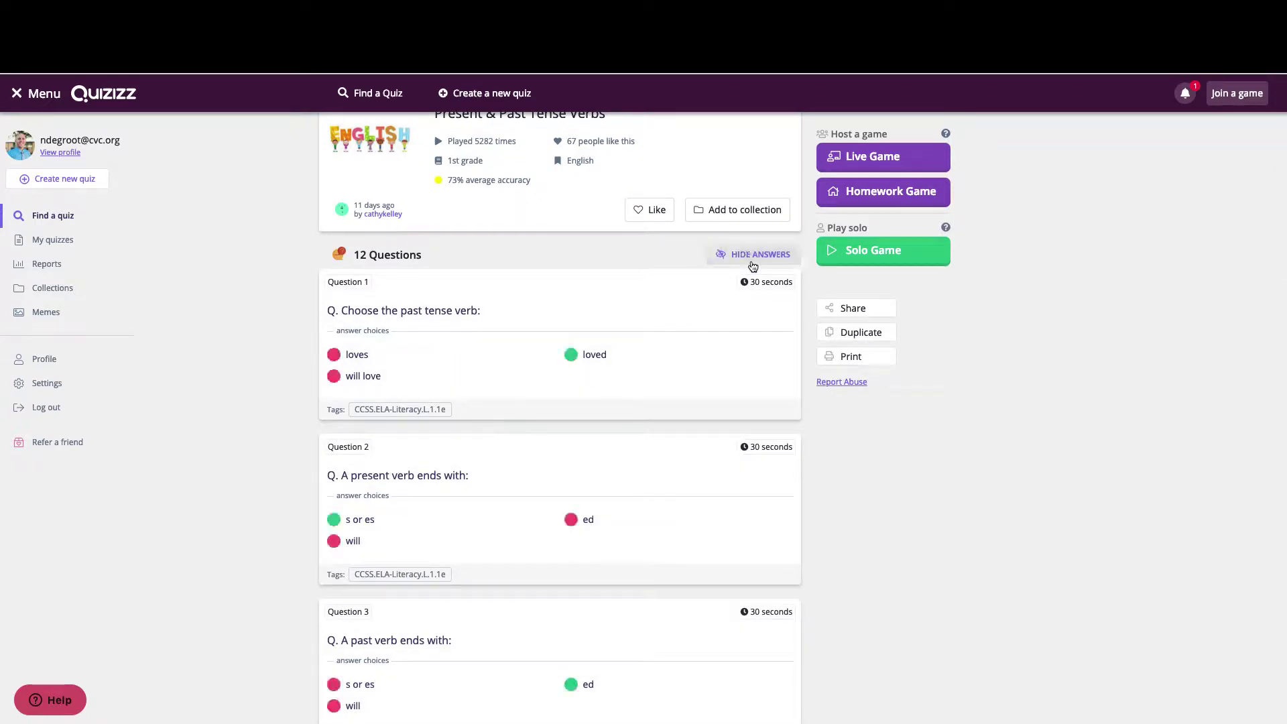
pyautogui.scroll(-5, 549, 396)
pyautogui.scroll(-15, 548, 397)
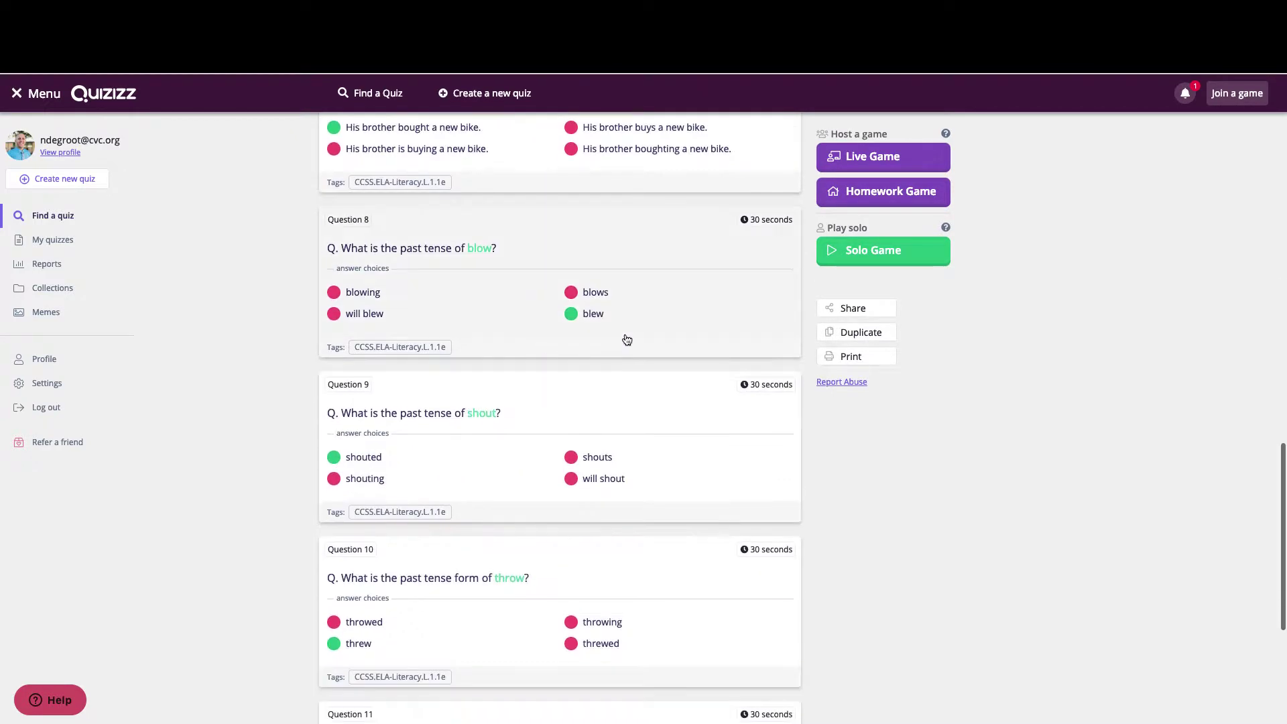
pyautogui.scroll(20, 627, 338)
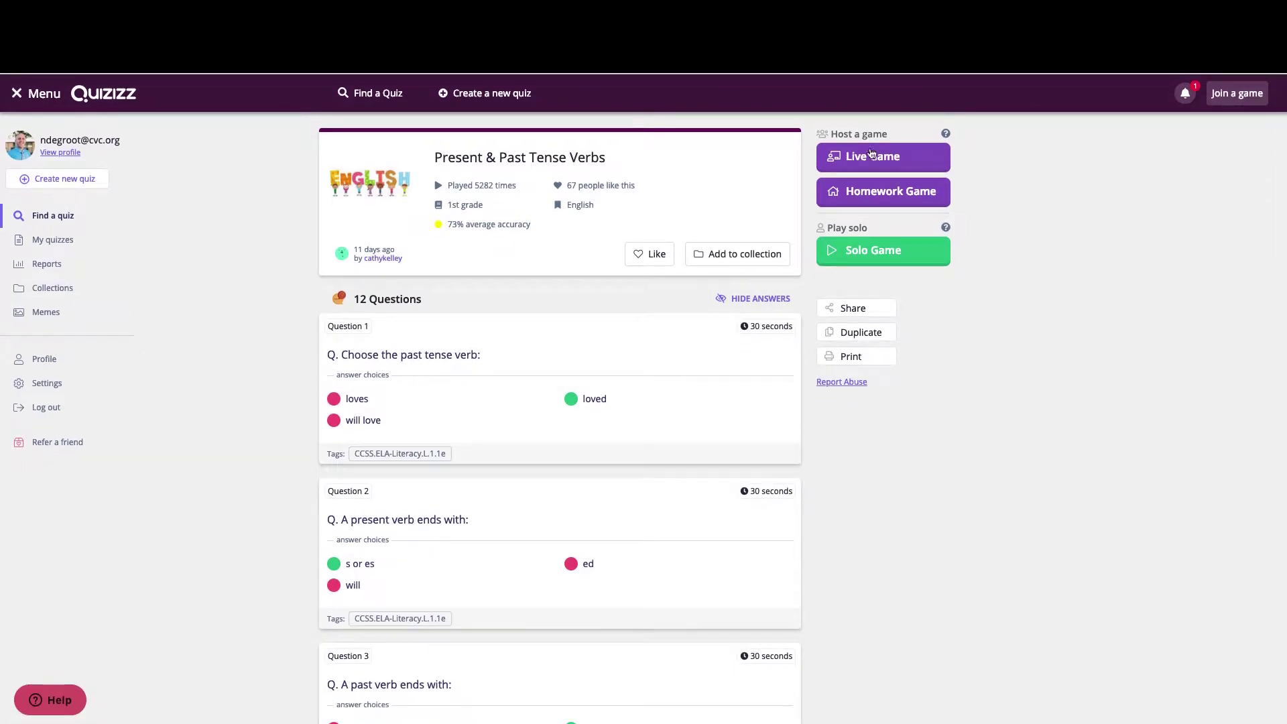
pyautogui.click(895, 158)
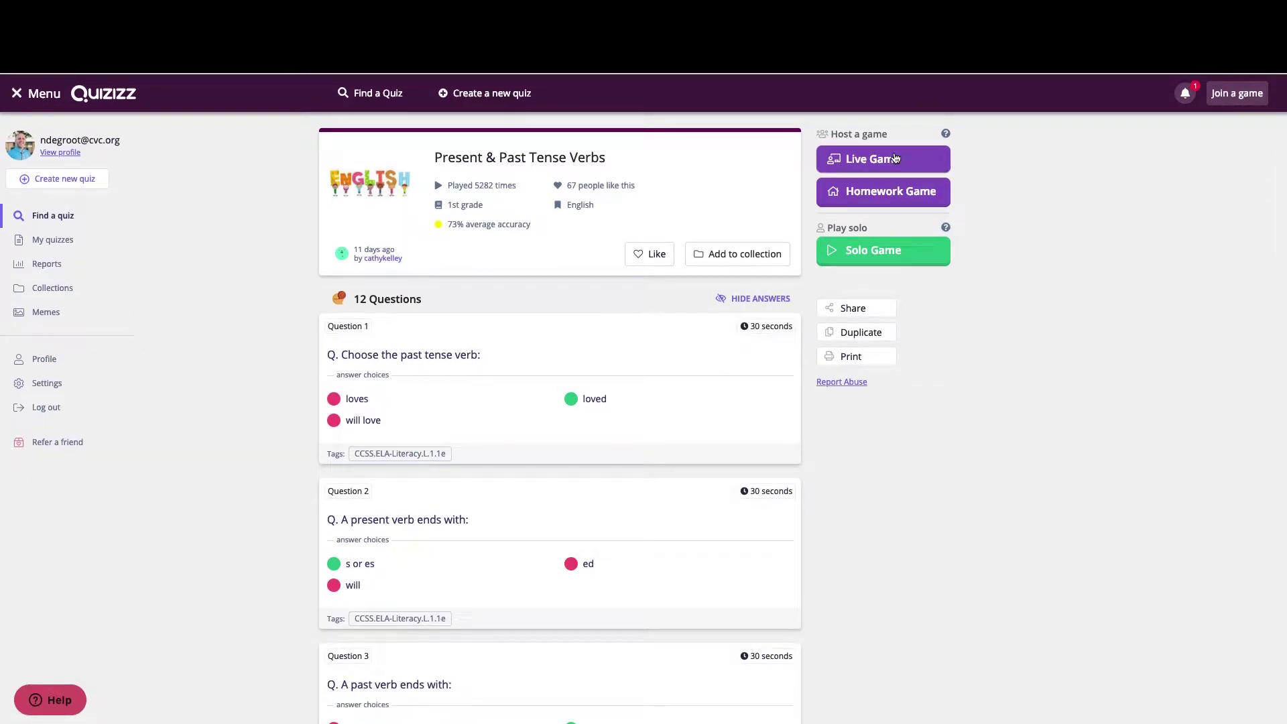
pyautogui.click(877, 192)
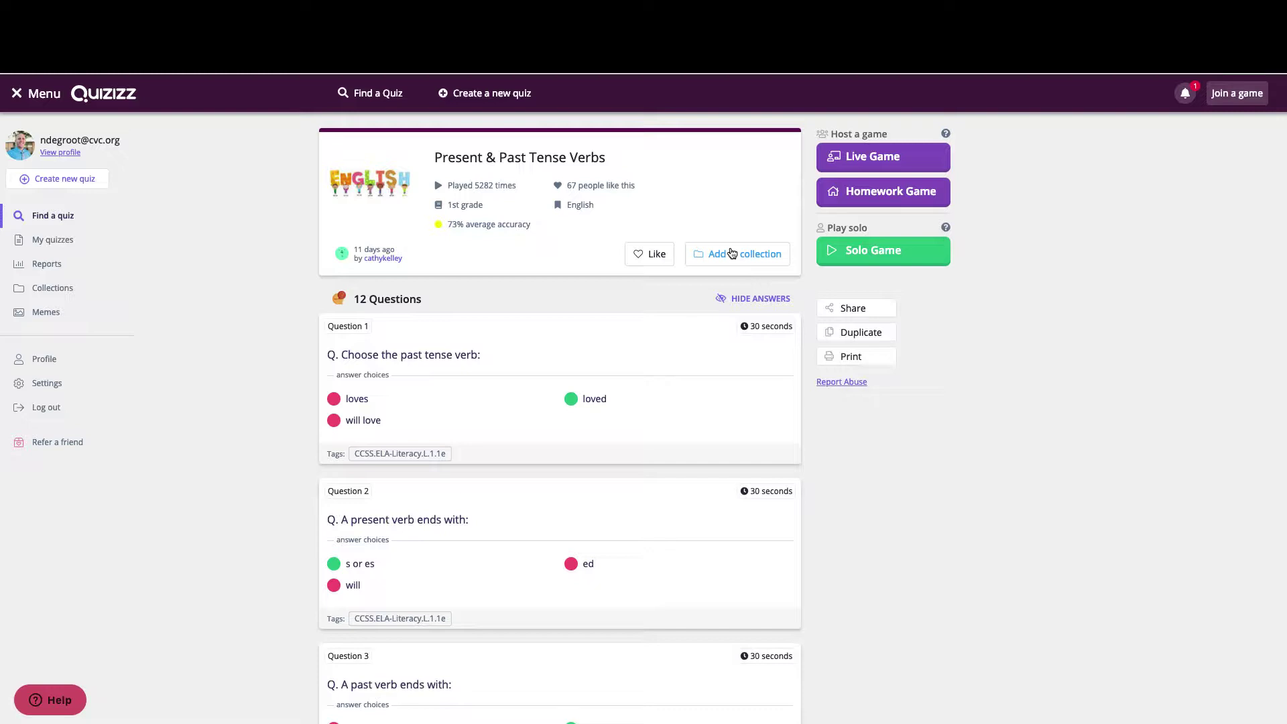
# Step: Duplicate the Present & Past Tense Verbs quiz and open the copy for editing
pyautogui.click(857, 335)
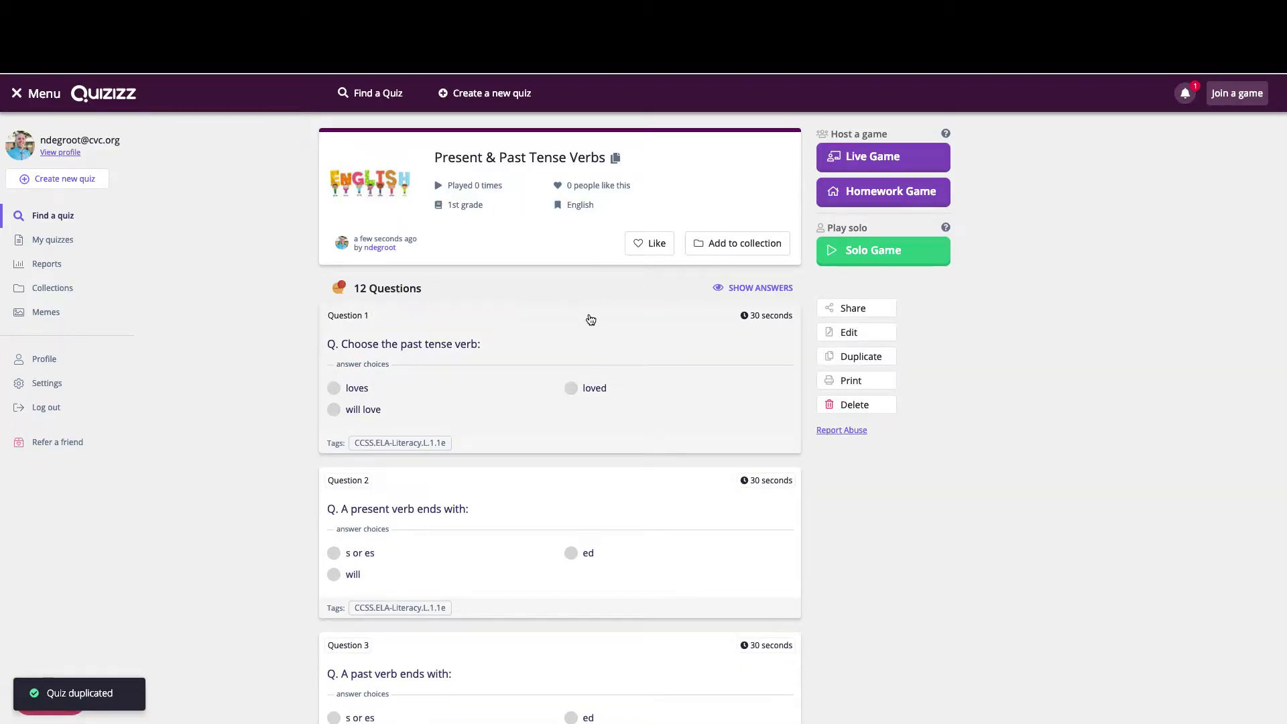
pyautogui.click(849, 333)
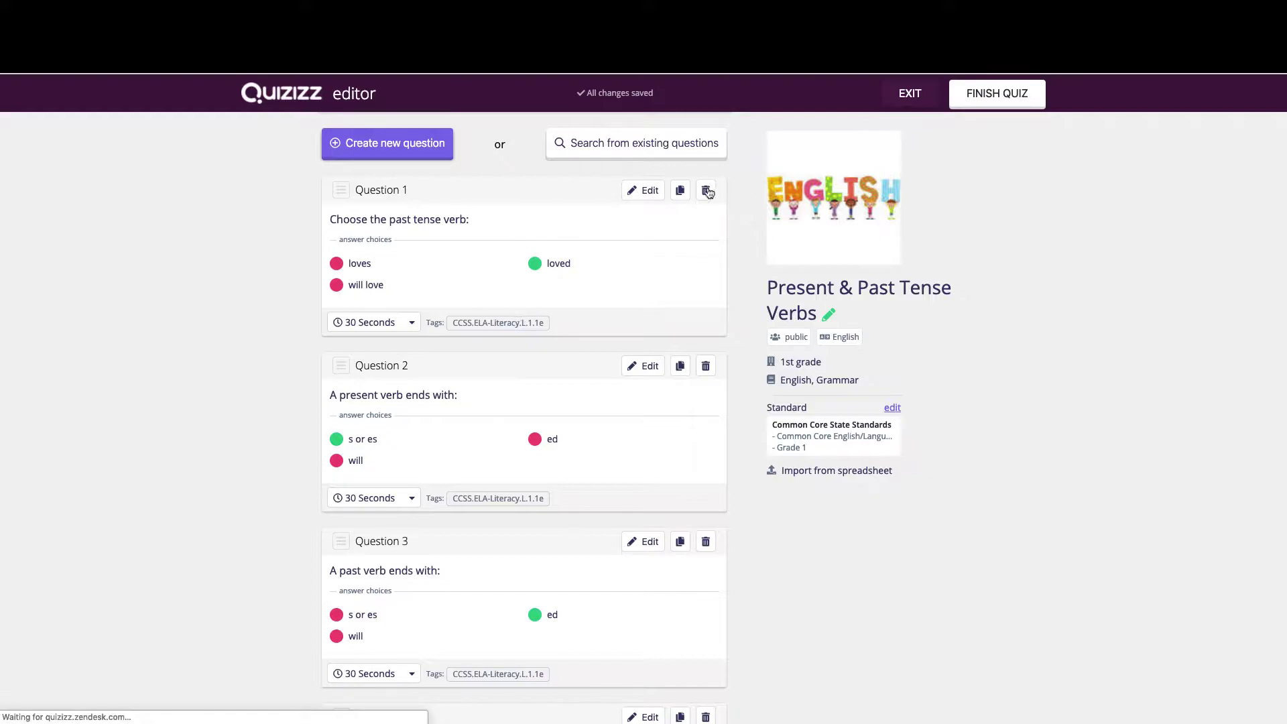
# Step: Delete the question "Choose the past tense verb:" from the duplicated quiz
pyautogui.click(707, 191)
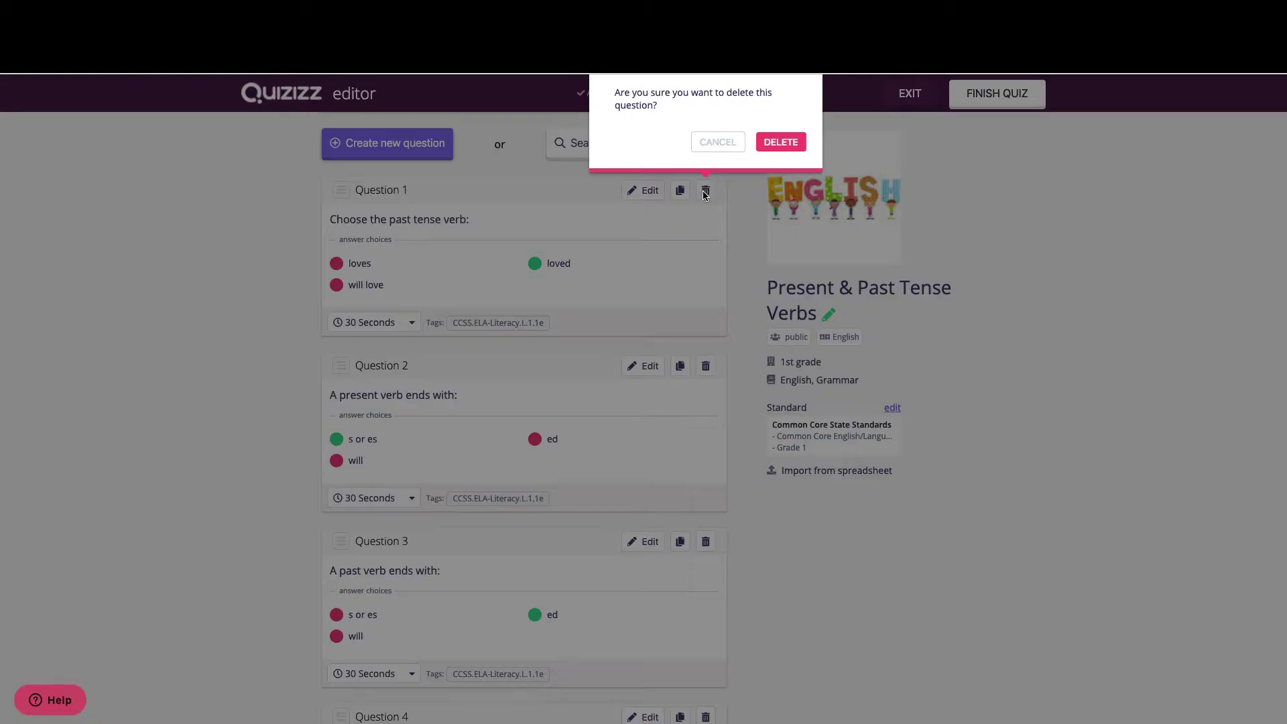
pyautogui.click(780, 143)
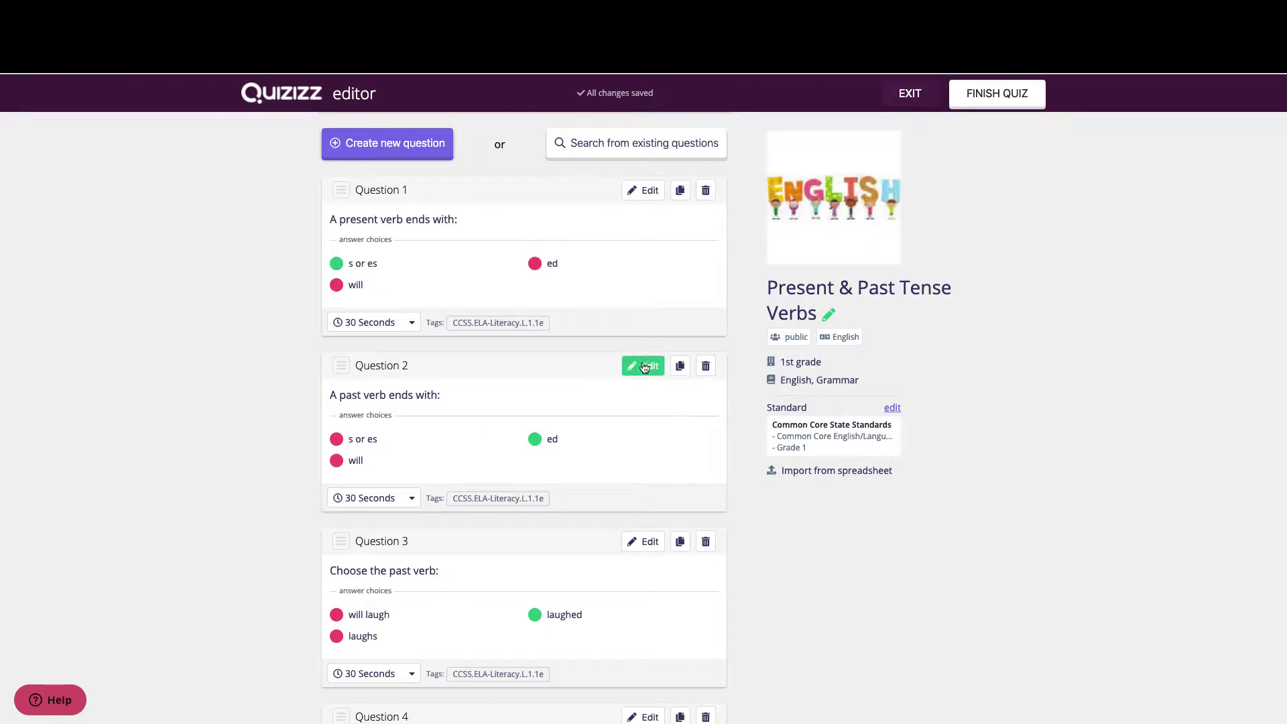
# Step: Open the question "A present verb ends with:" for editing, save it, and exit the quiz editor
pyautogui.click(460, 214)
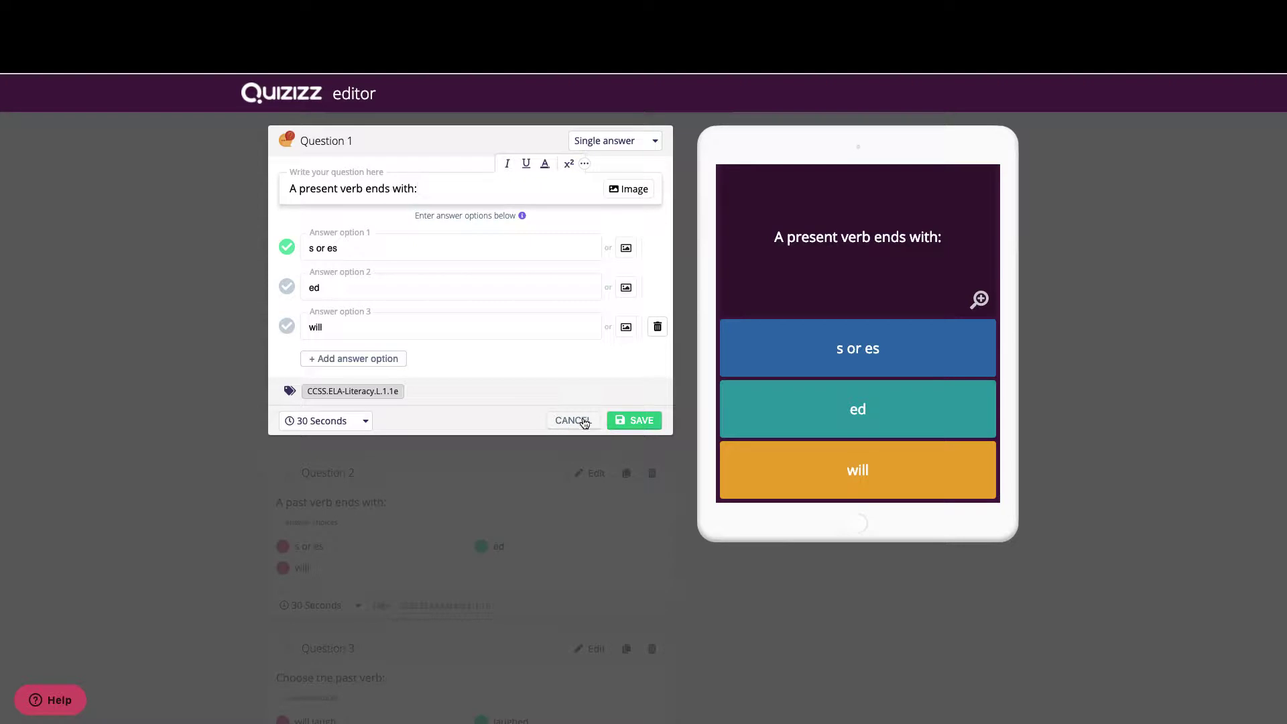
pyautogui.click(636, 419)
pyautogui.scroll(1, 563, 271)
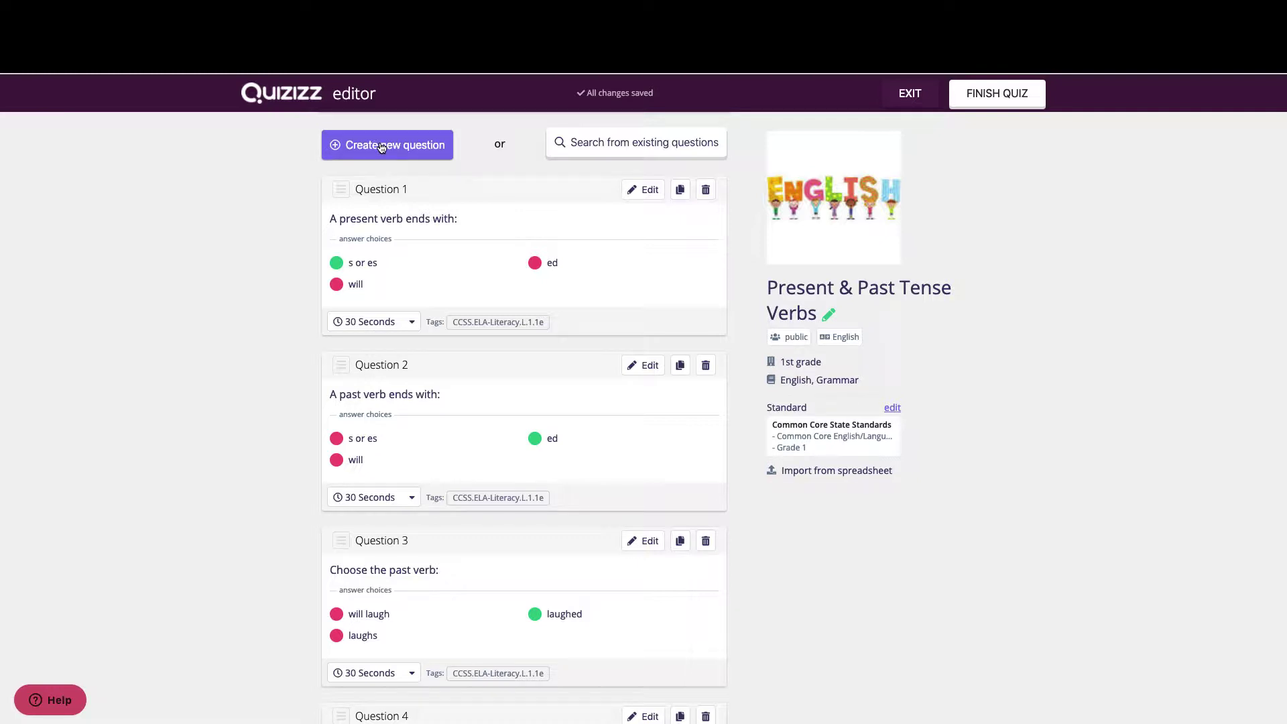
pyautogui.click(908, 95)
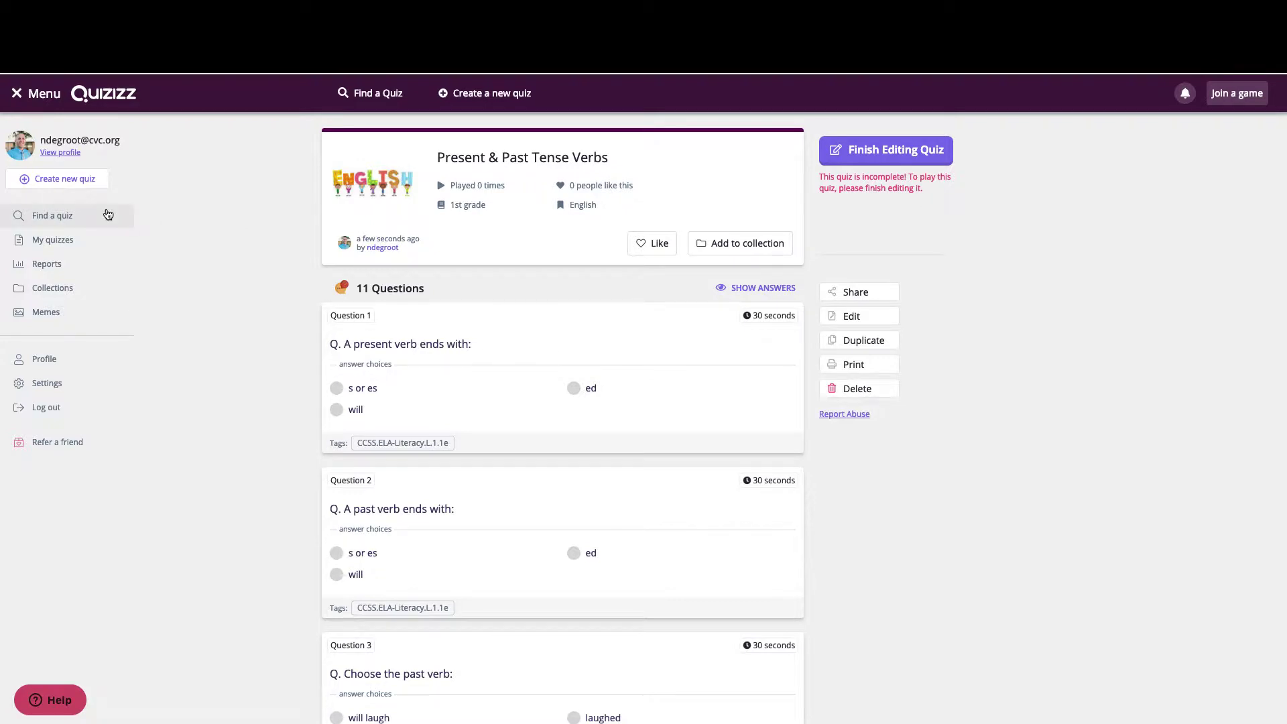
# Step: Create a new quiz named "Test Quiz" in English
pyautogui.click(49, 178)
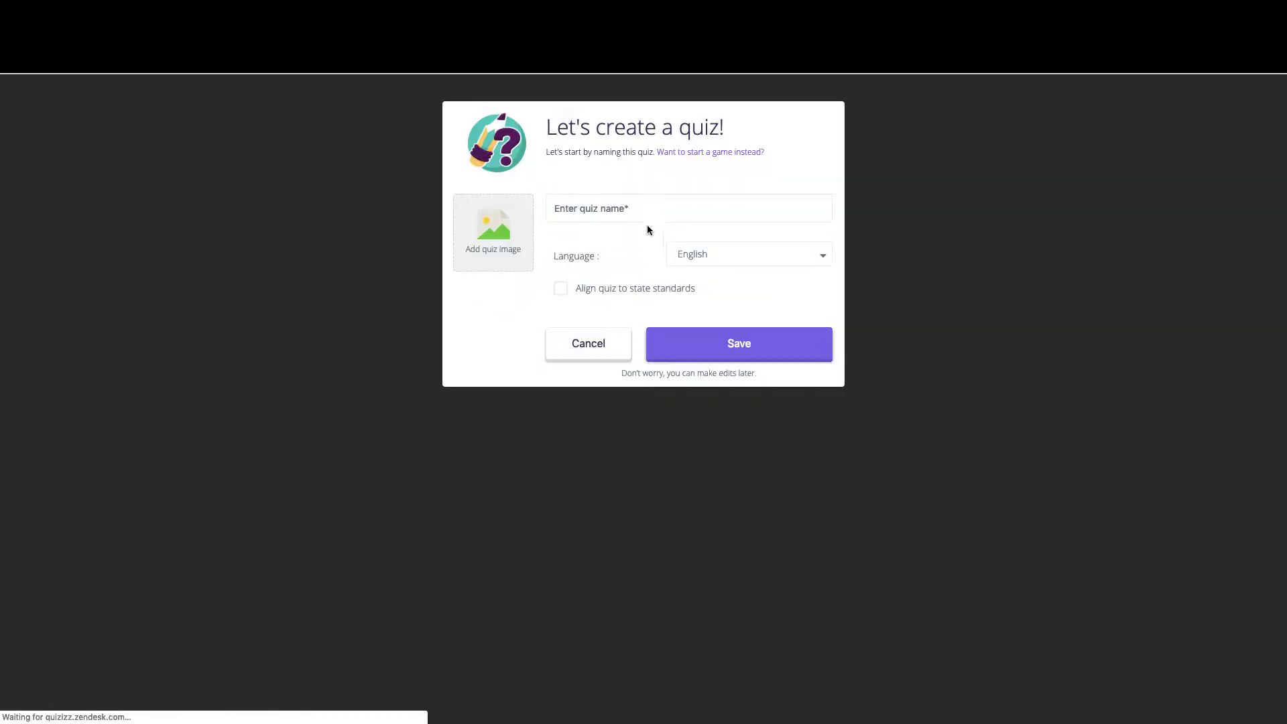
pyautogui.click(636, 214)
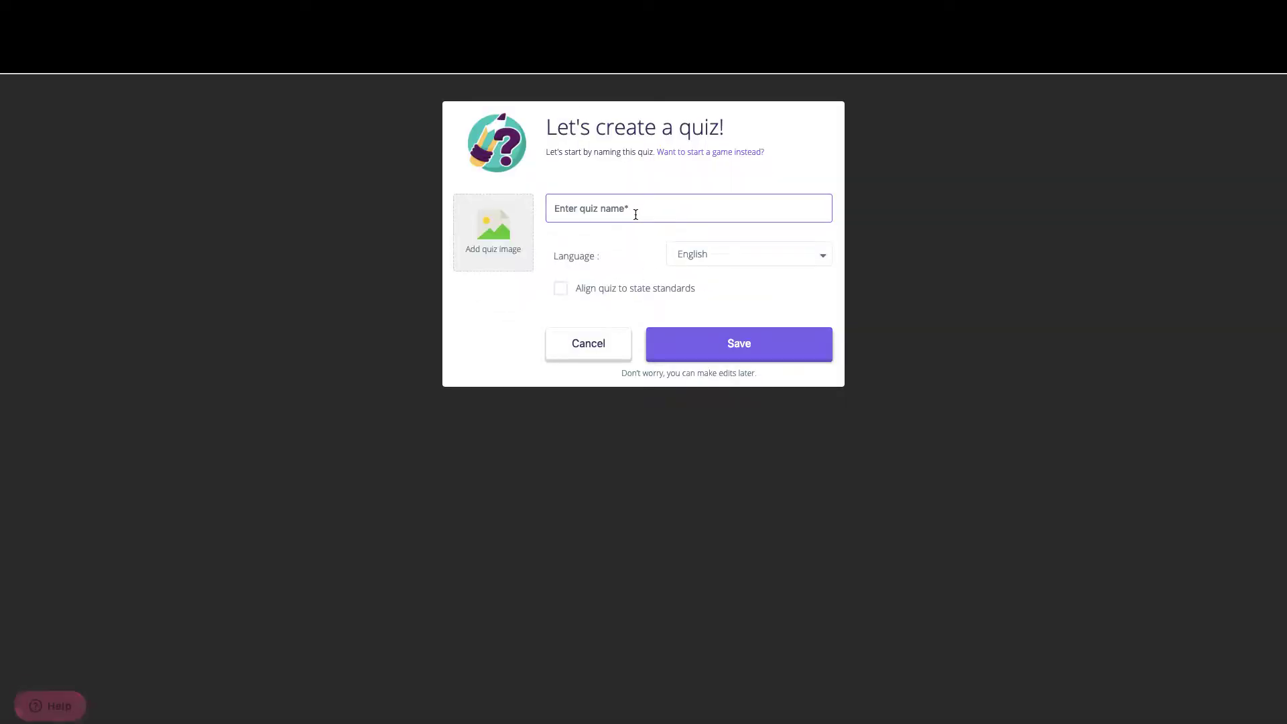
pyautogui.write('Test Quiz')
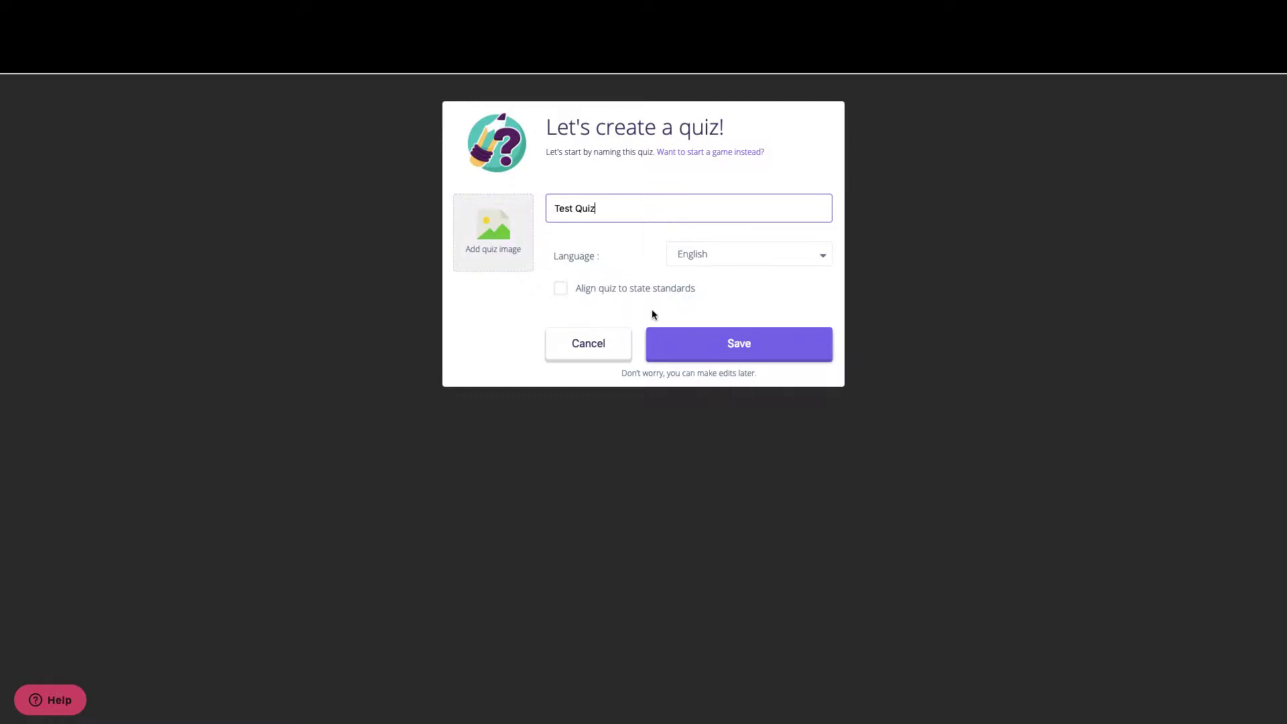
pyautogui.click(717, 359)
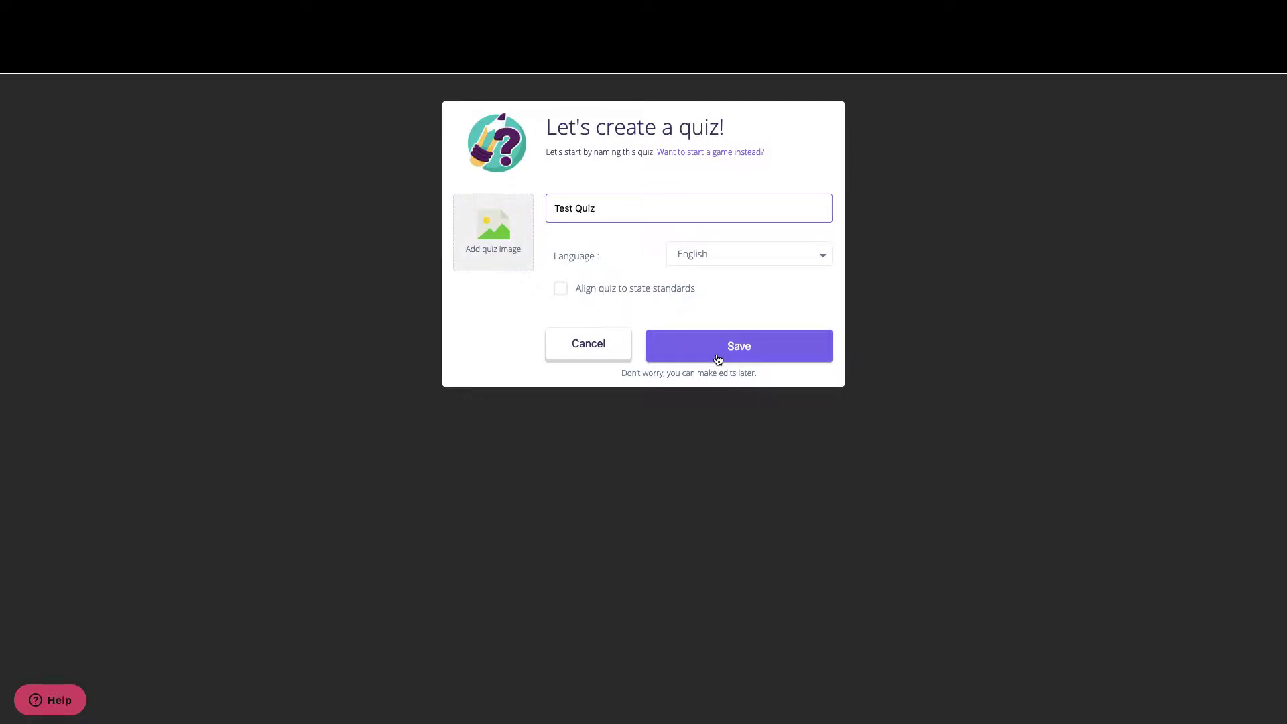
pyautogui.click(717, 359)
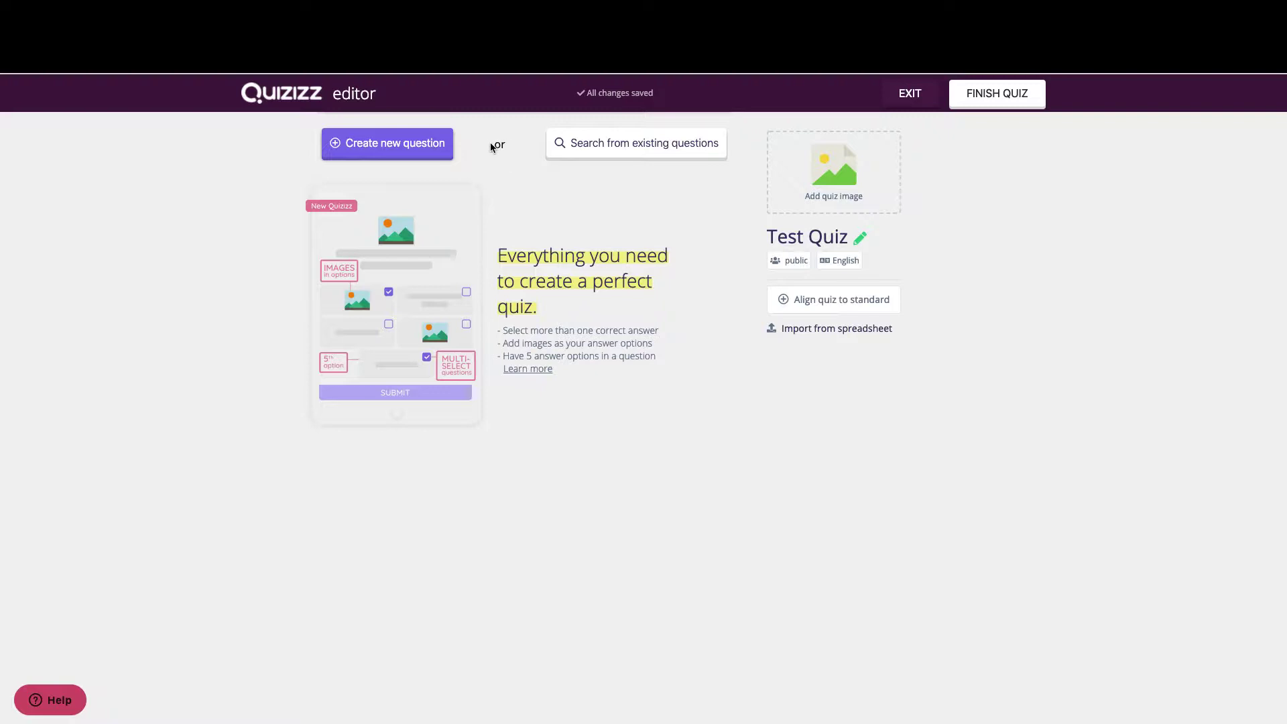
# Step: Search existing questions for "parts of speech" and add "The words AND, BUT, YET, SO are called" from the 17-question quiz
pyautogui.click(428, 145)
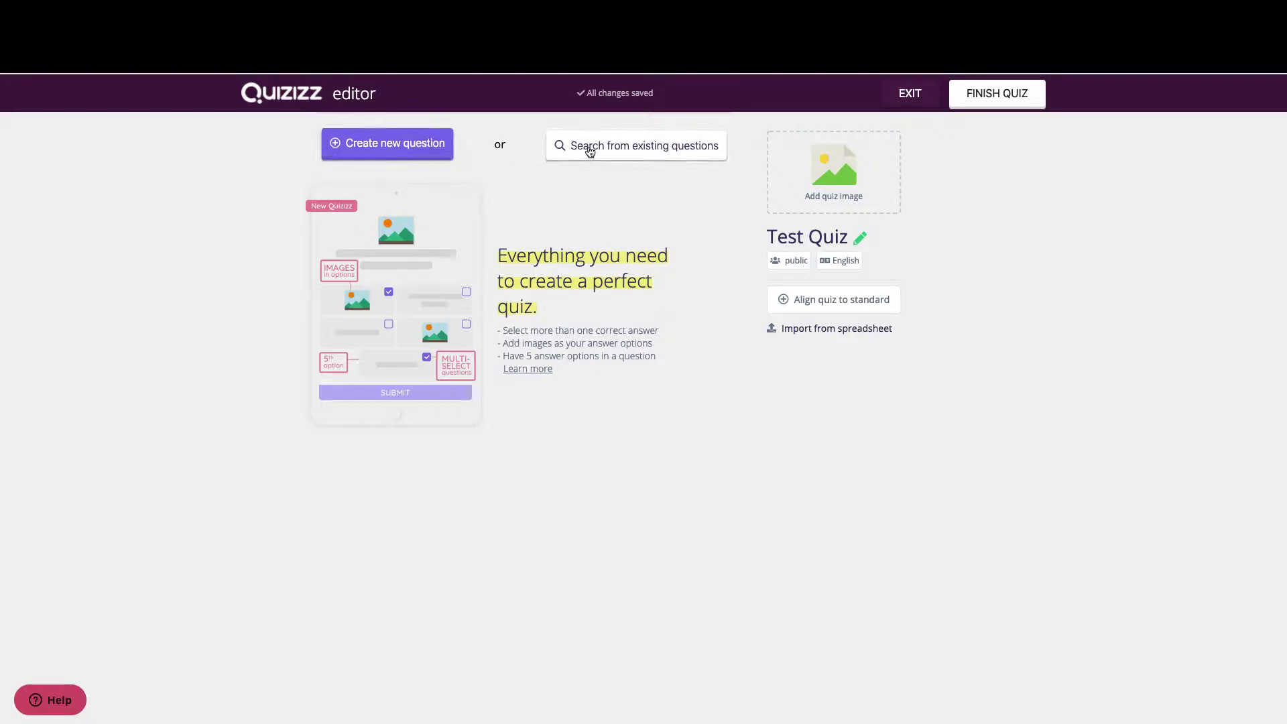
pyautogui.click(589, 149)
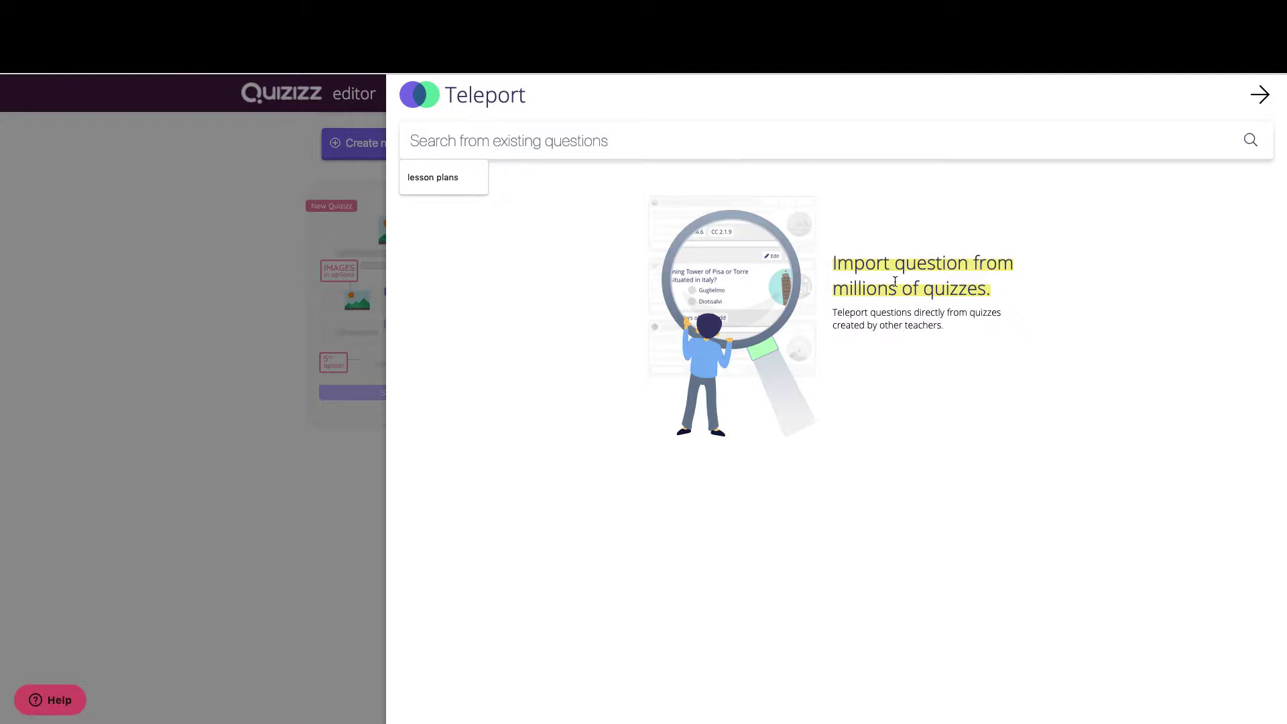
pyautogui.write('parts of speech')
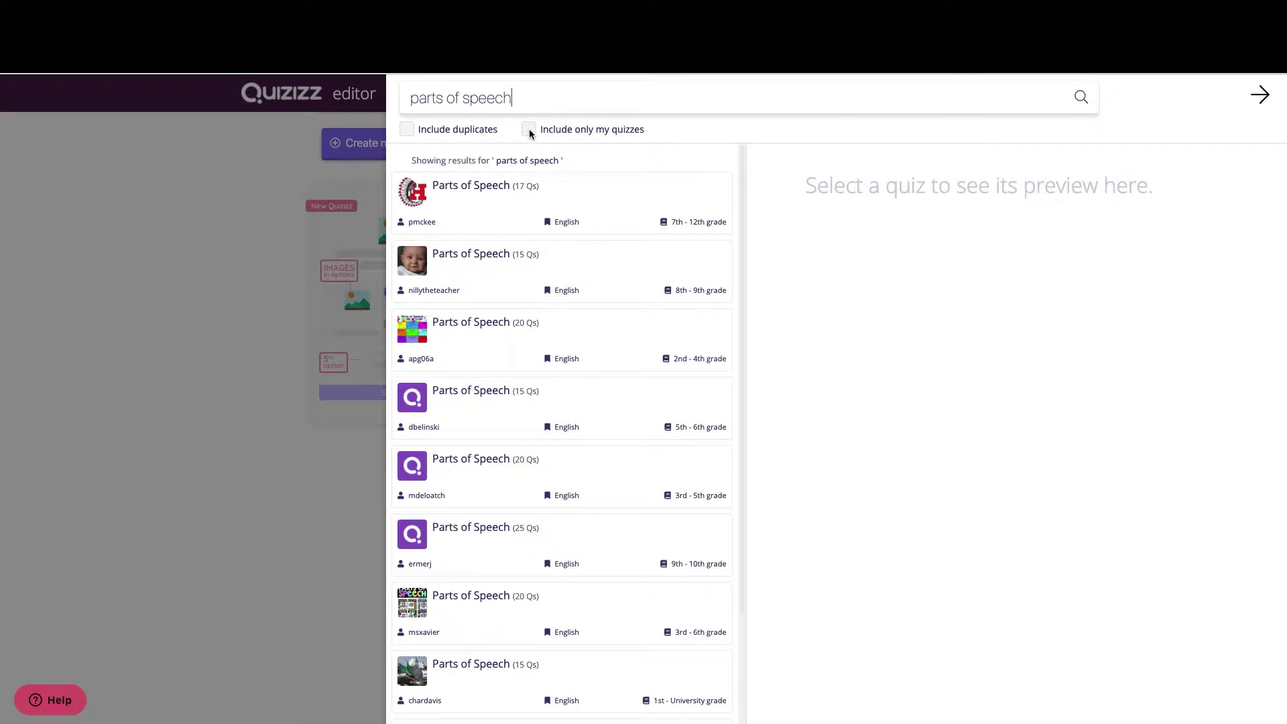
pyautogui.click(450, 192)
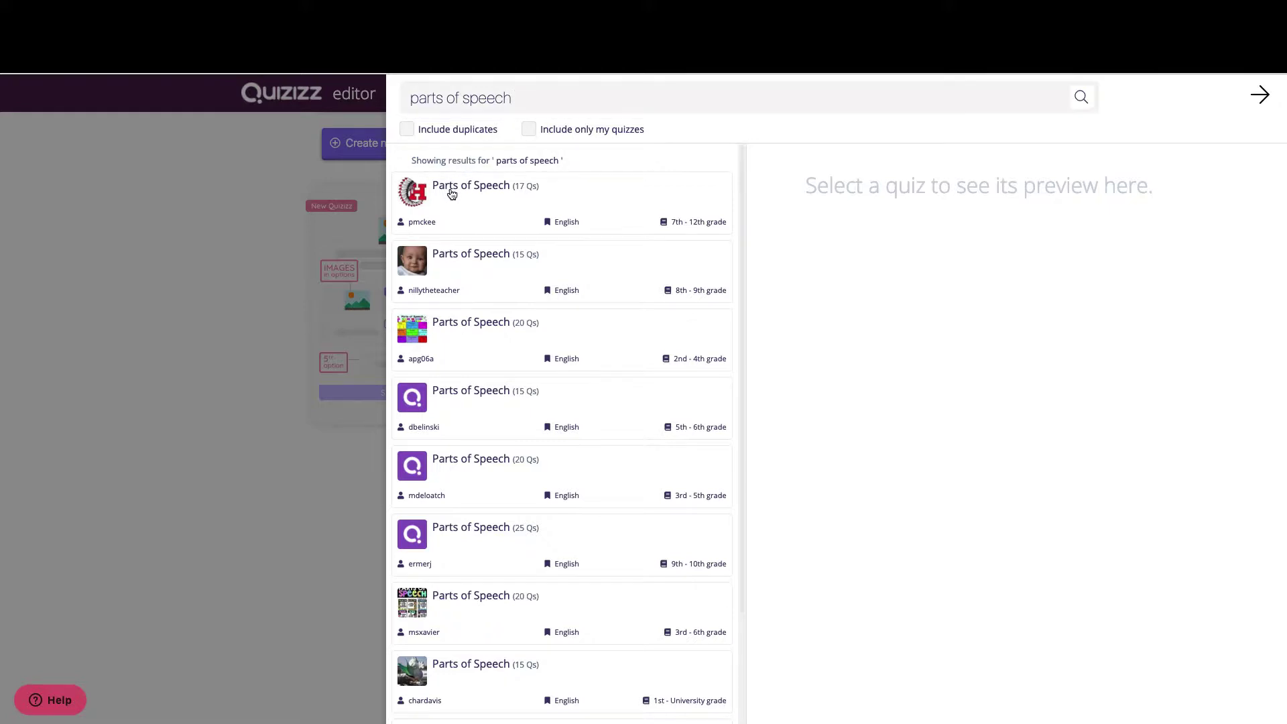
pyautogui.moveTo(924, 224)
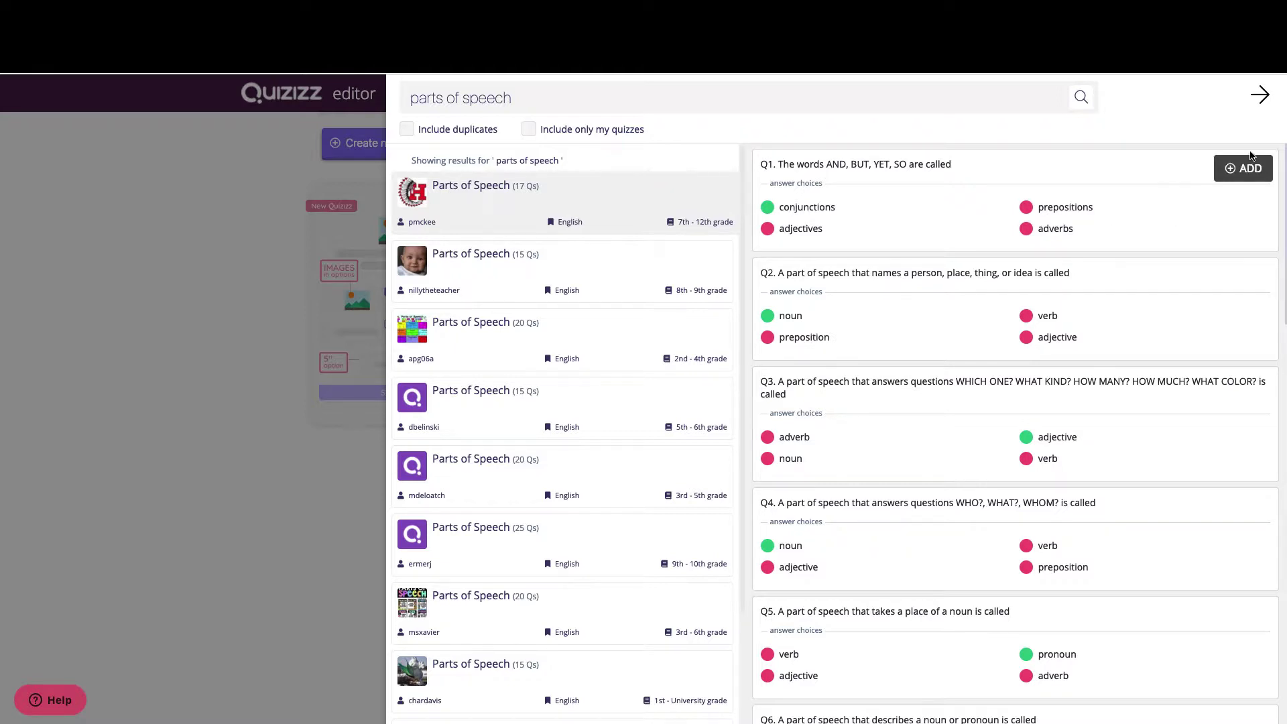
pyautogui.click(1240, 170)
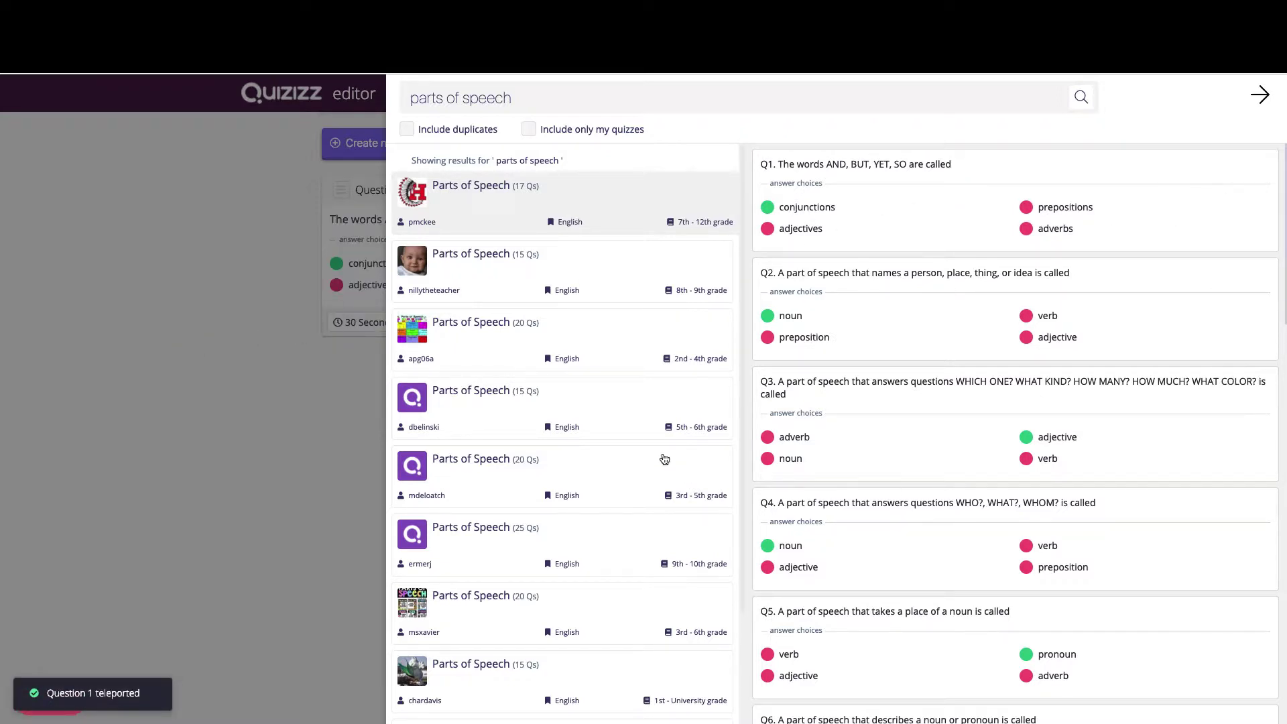
# Step: Add the PLAY question from the 15-question 5th - 6th grade Parts of Speech quiz and close the question search
pyautogui.click(477, 400)
pyautogui.moveTo(1233, 315)
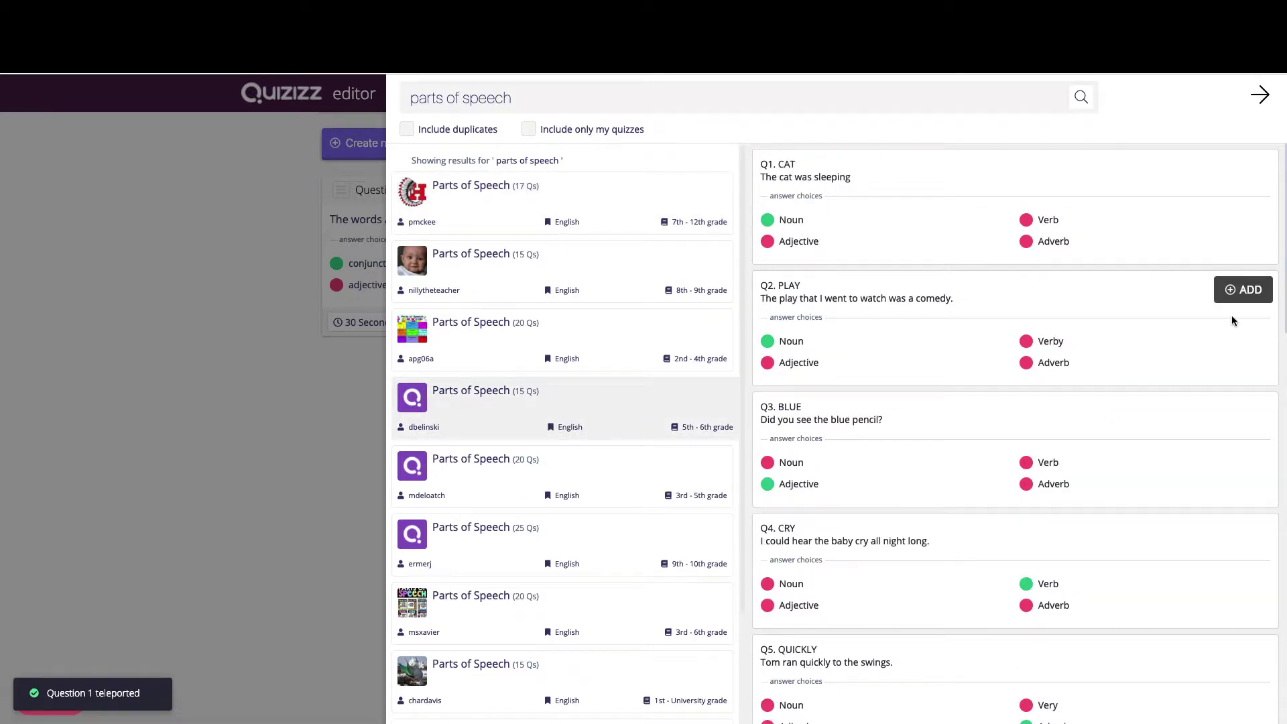
pyautogui.click(1244, 289)
pyautogui.click(176, 355)
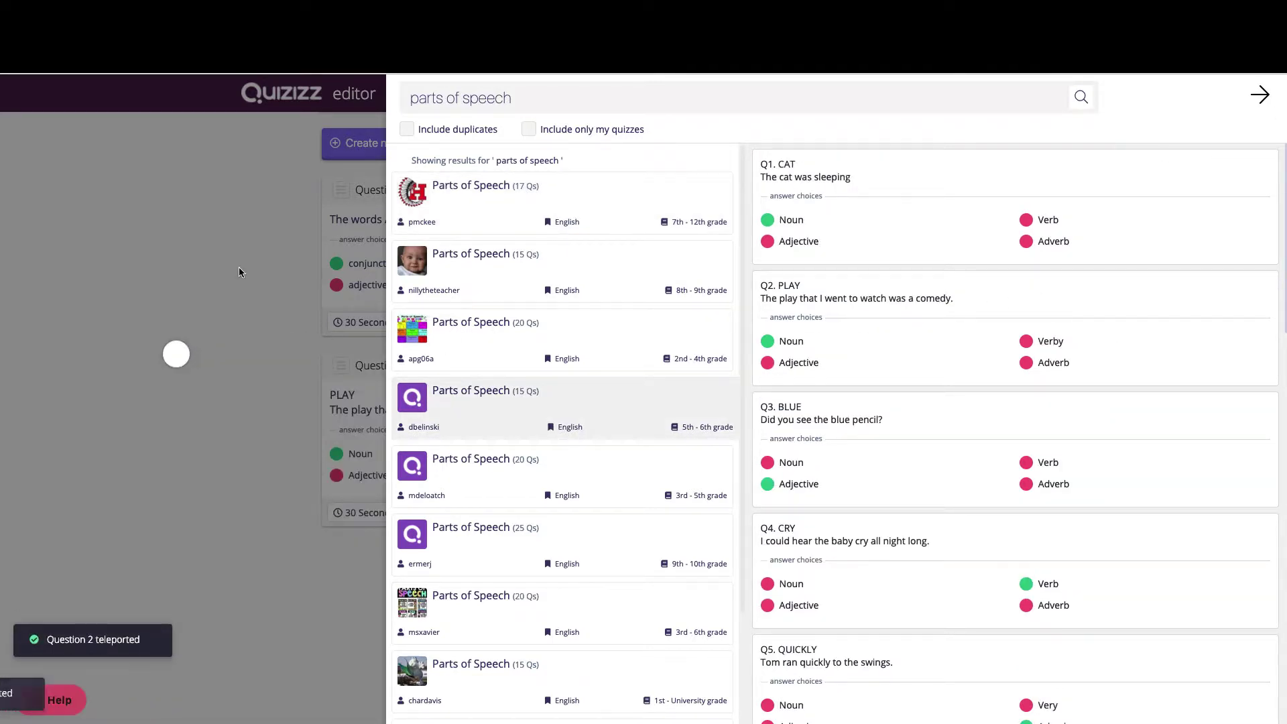
# Step: Create a new question with the text: What part of speech is the word "the"
pyautogui.click(375, 157)
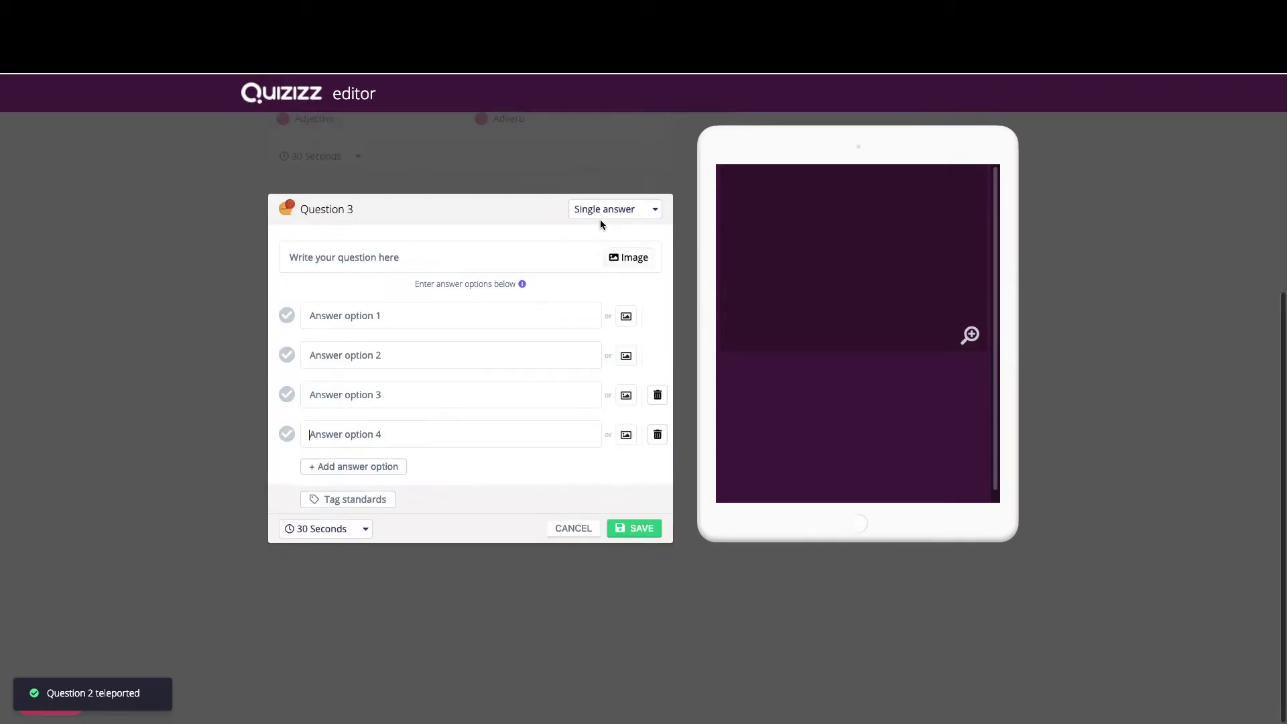
pyautogui.click(342, 260)
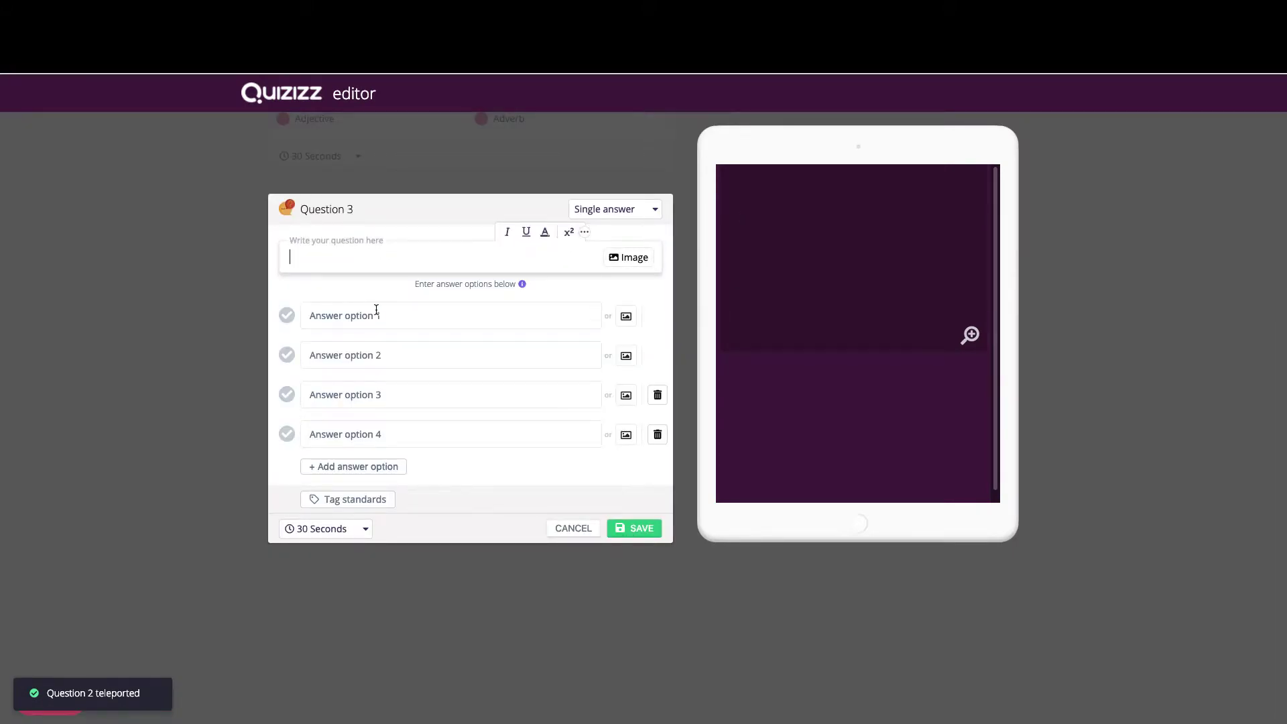
pyautogui.write('What part ')
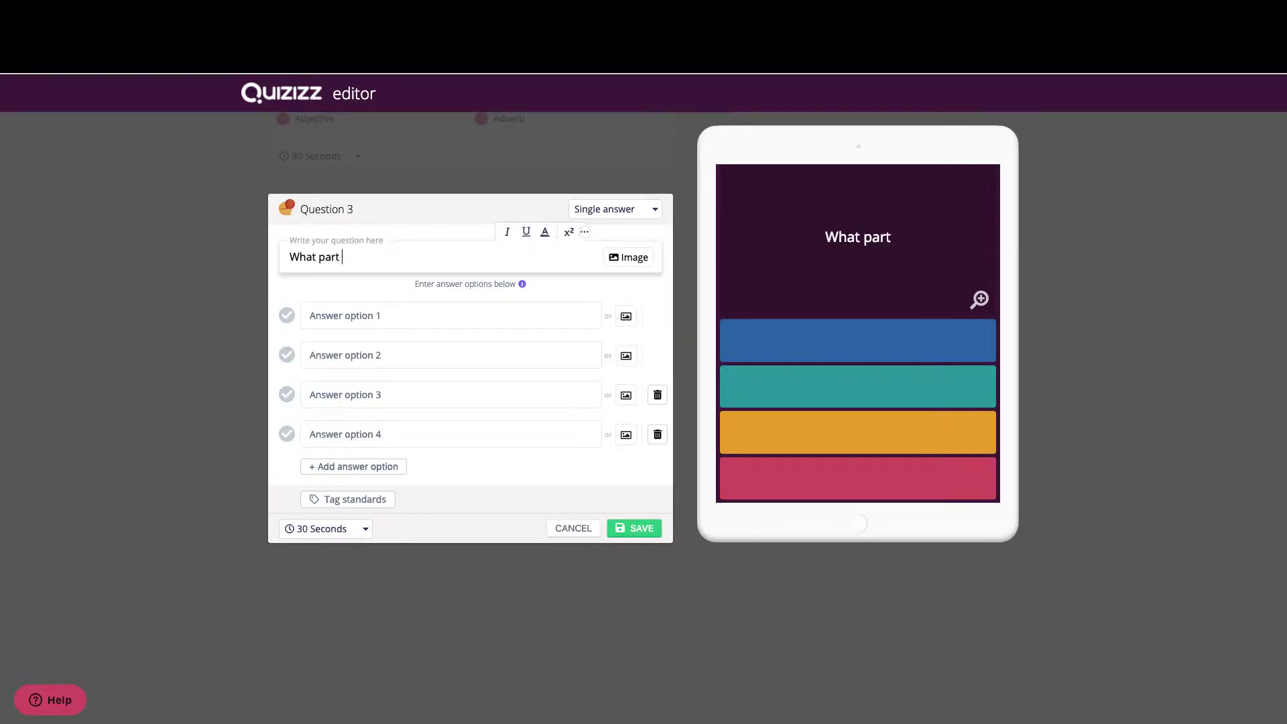
pyautogui.write('of speech is t')
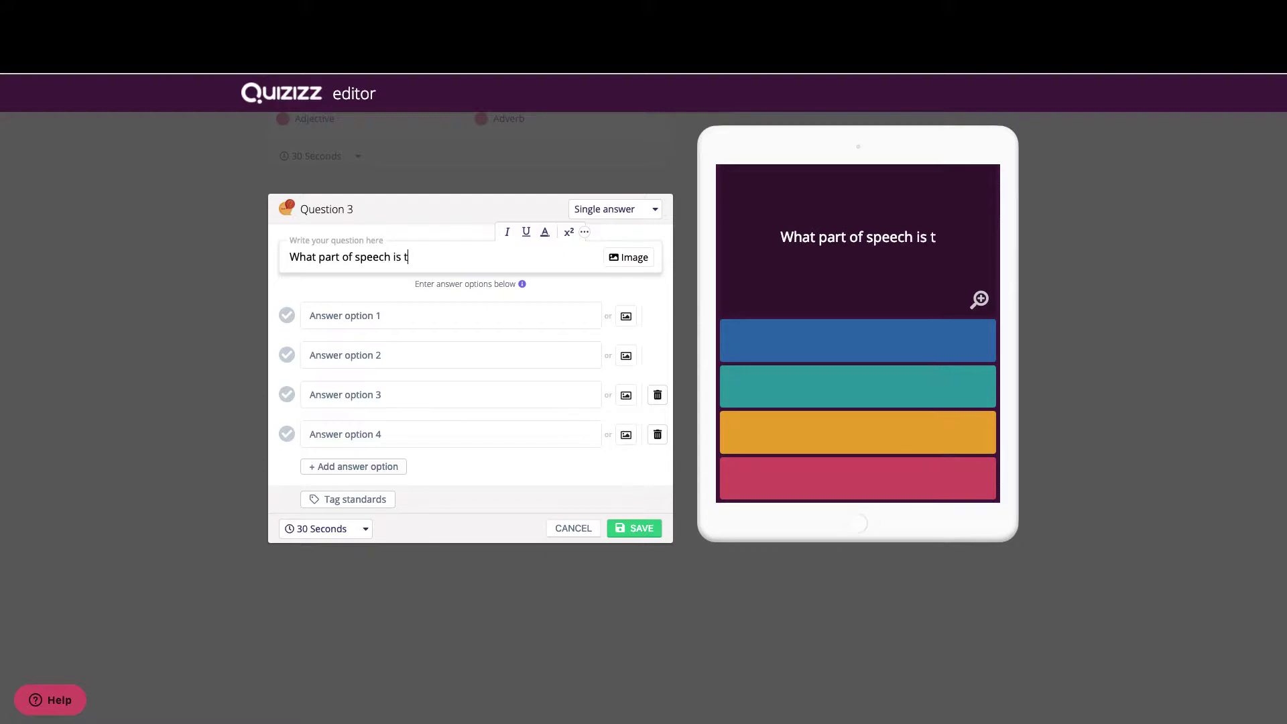
pyautogui.write('his')
pyautogui.press('BackSpace')
pyautogui.press('BackSpace')
pyautogui.press('BackSpace')
pyautogui.write('e wo')
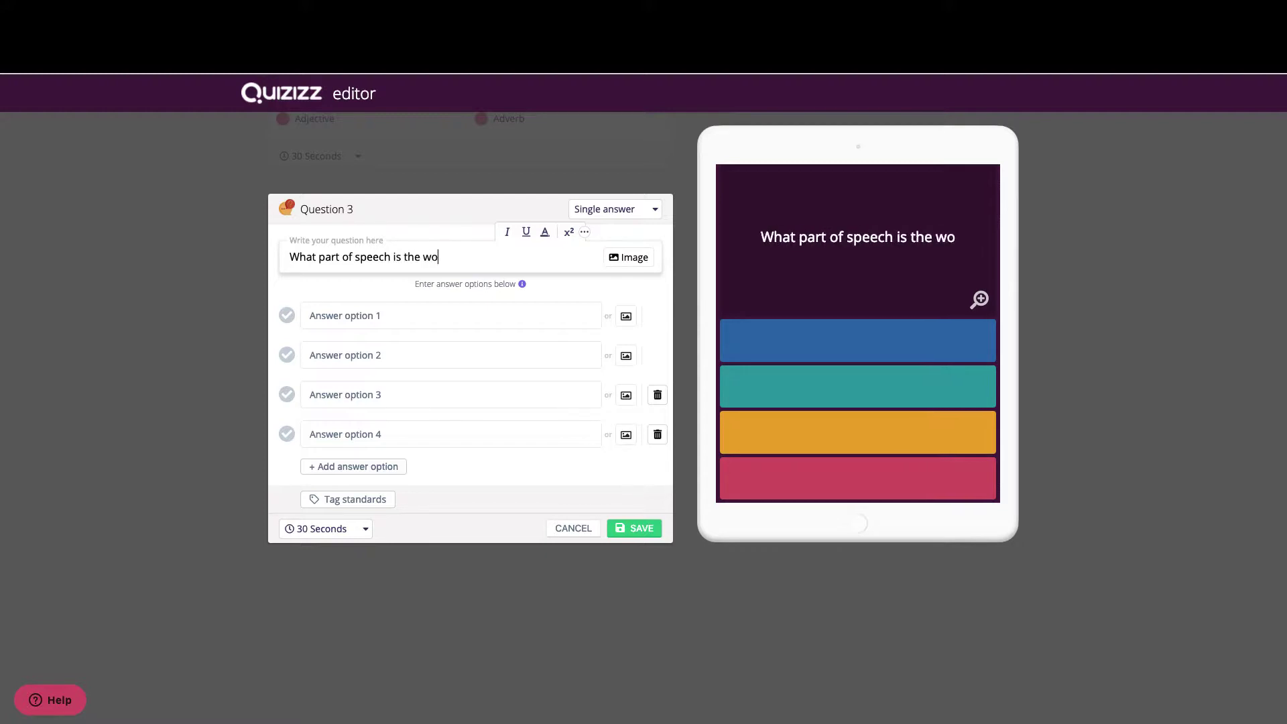
pyautogui.write('rd the')
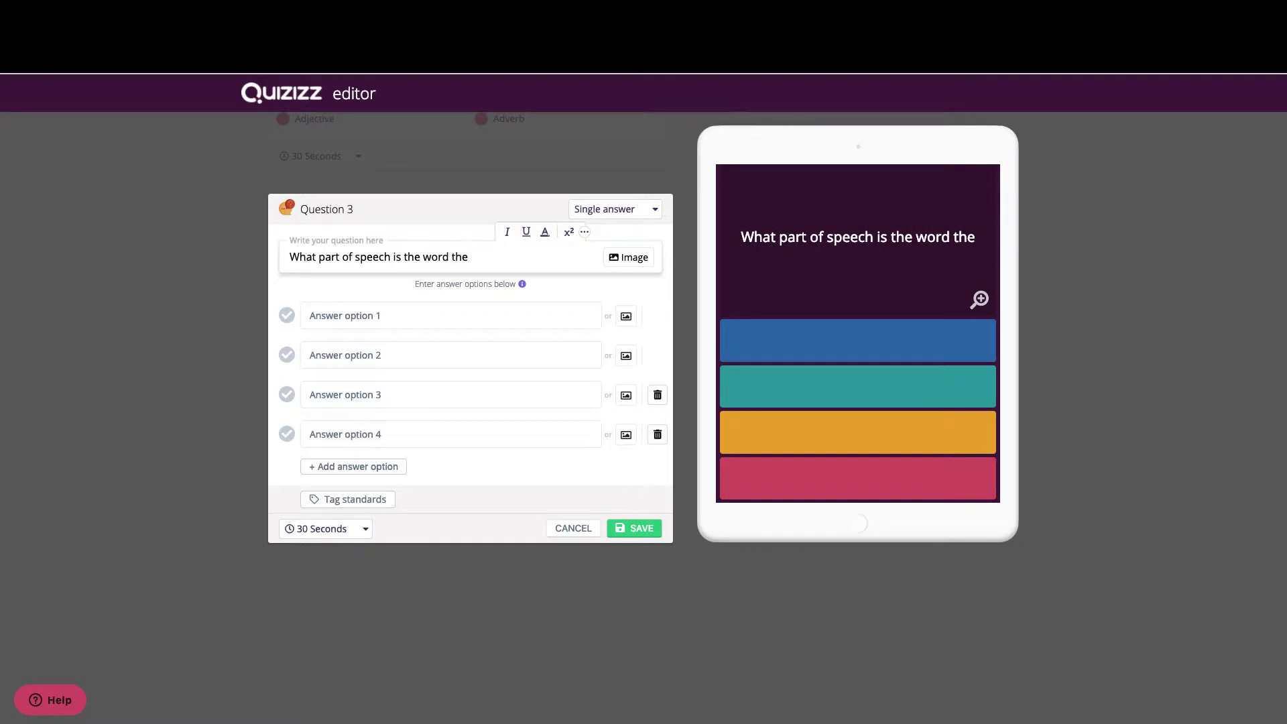
pyautogui.write('"')
pyautogui.press('Right')
pyautogui.write('"')
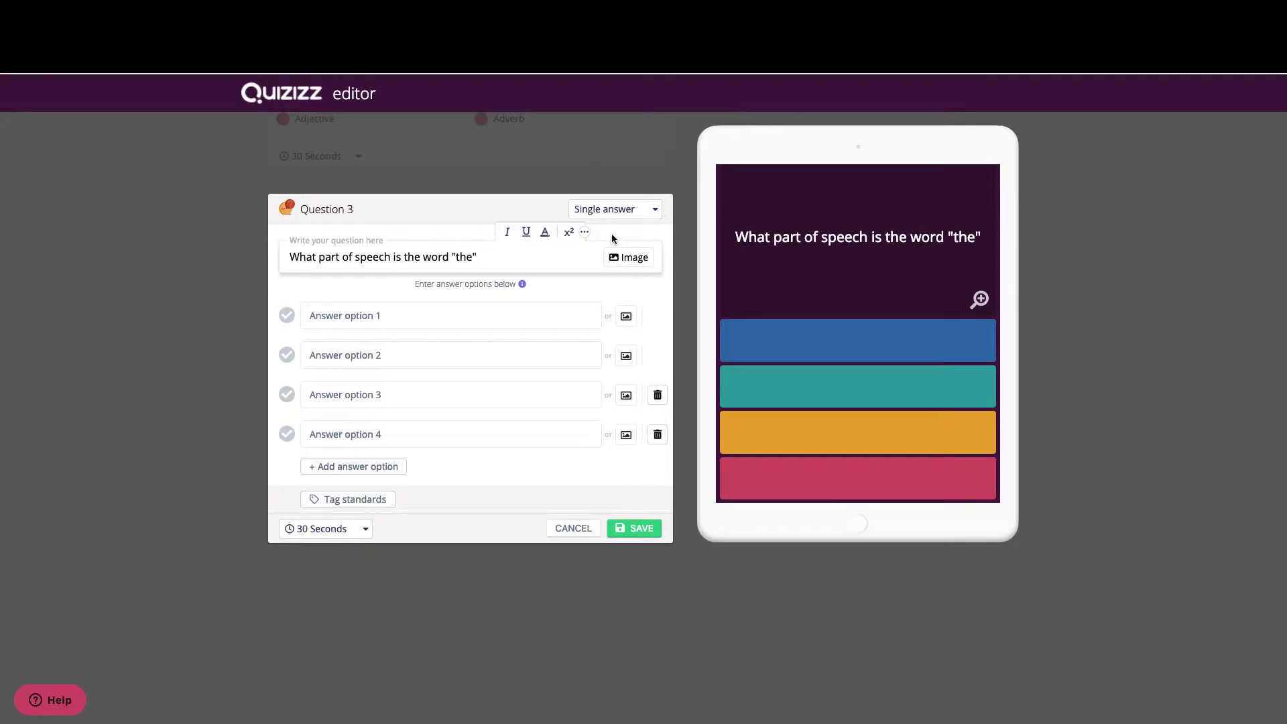
# Step: Examine the computer and URL image upload options for answer option 1, leaving without adding an image
pyautogui.click(627, 318)
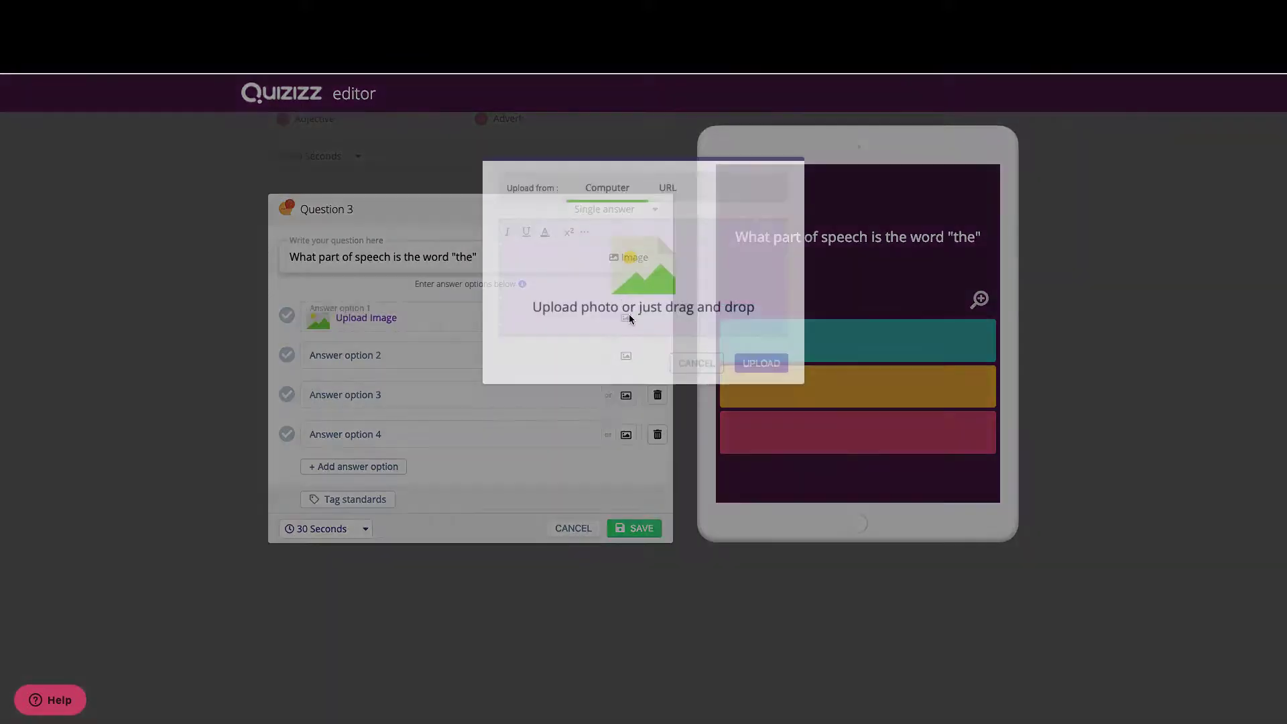
pyautogui.click(699, 334)
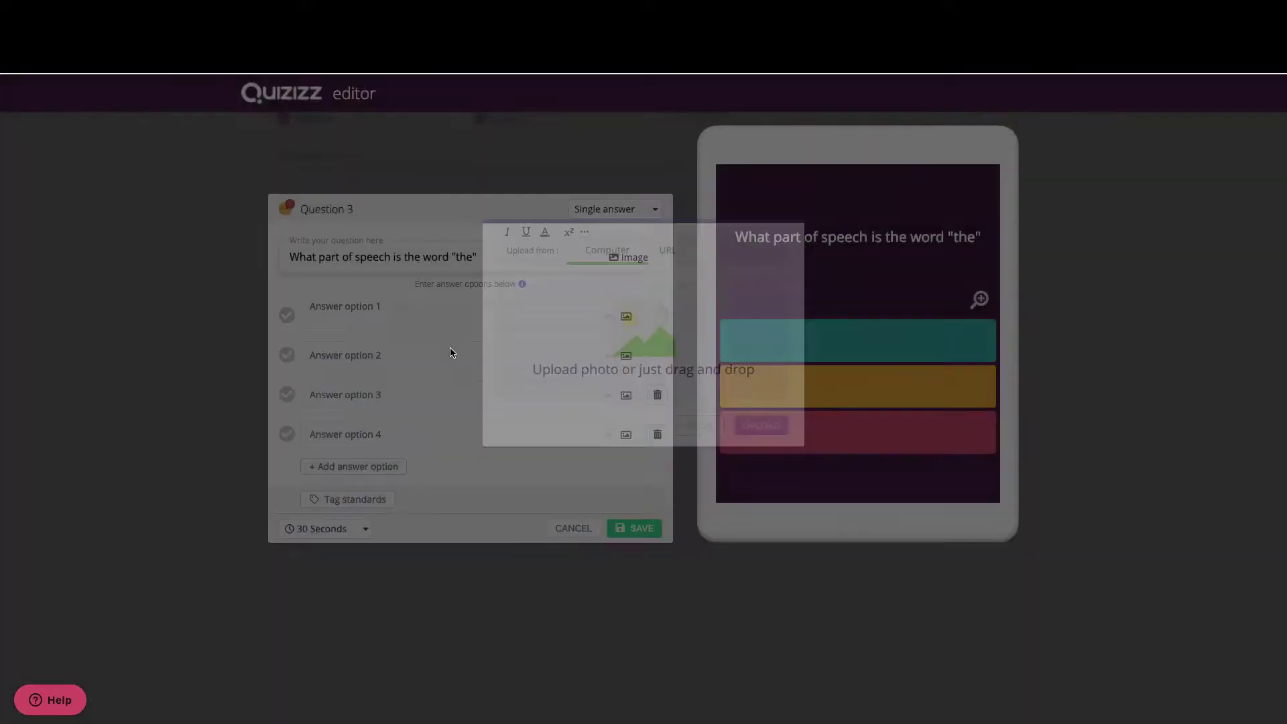
pyautogui.click(344, 310)
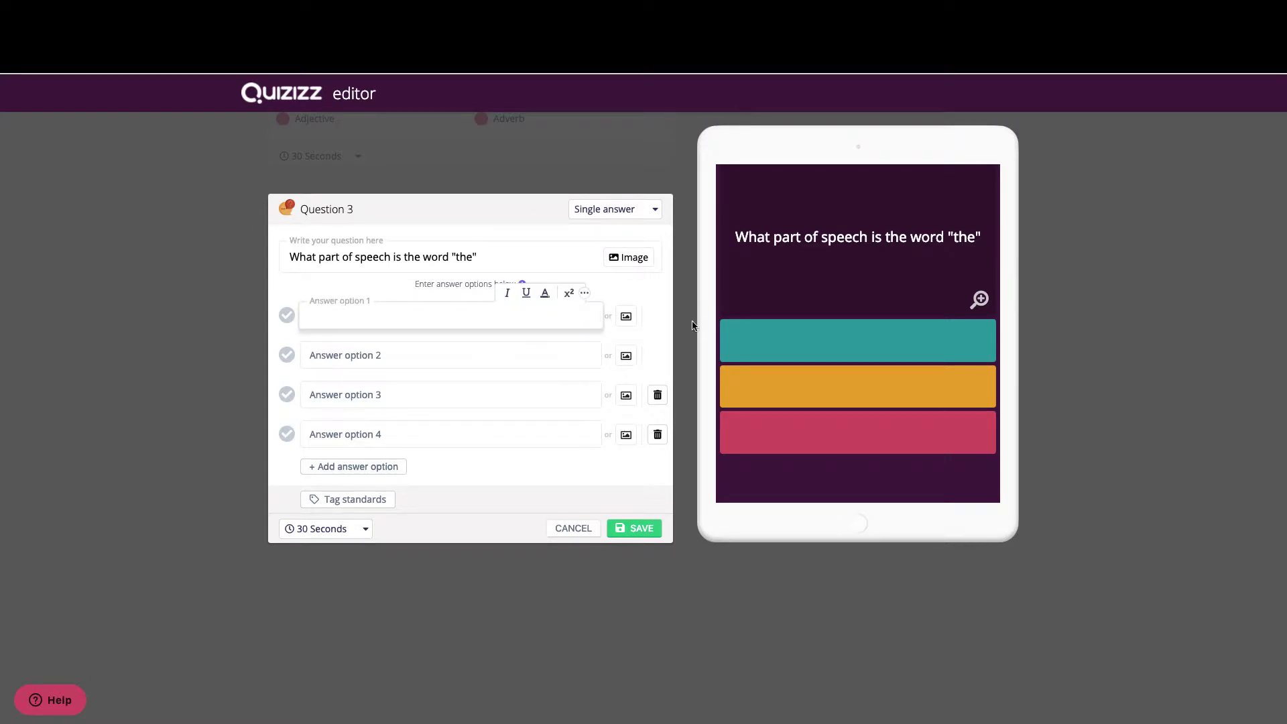
pyautogui.click(625, 317)
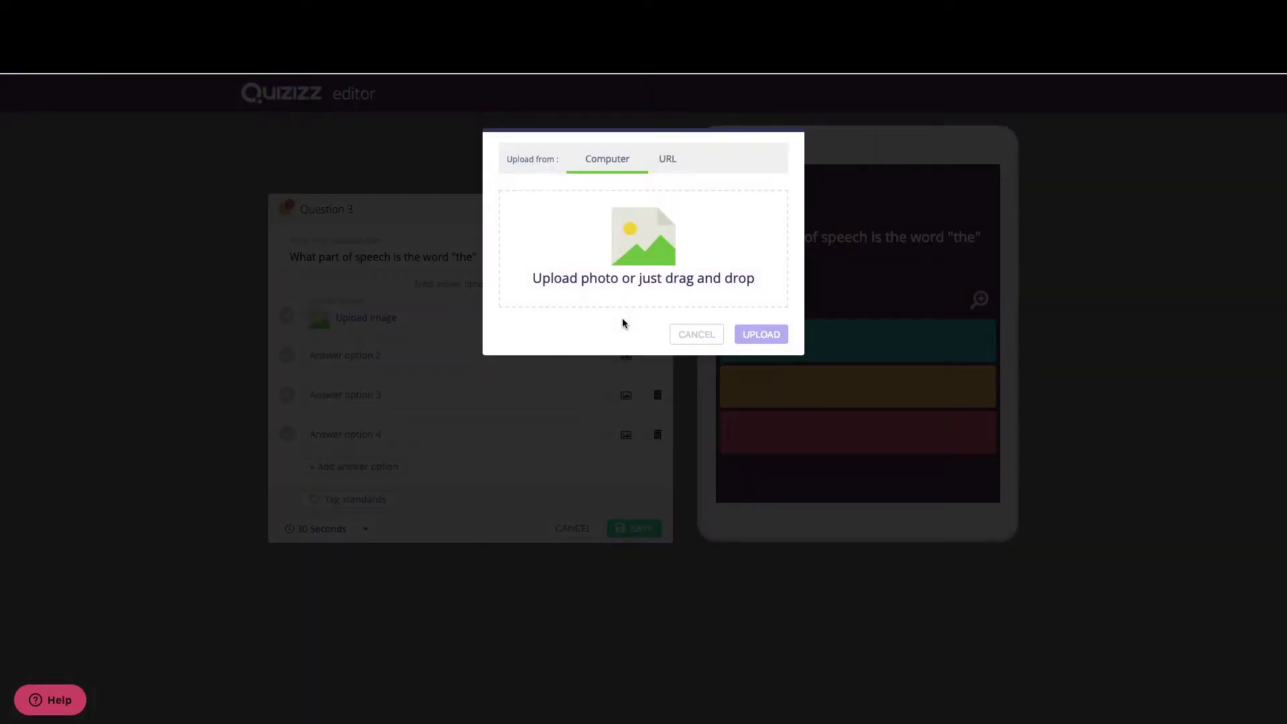
pyautogui.click(664, 162)
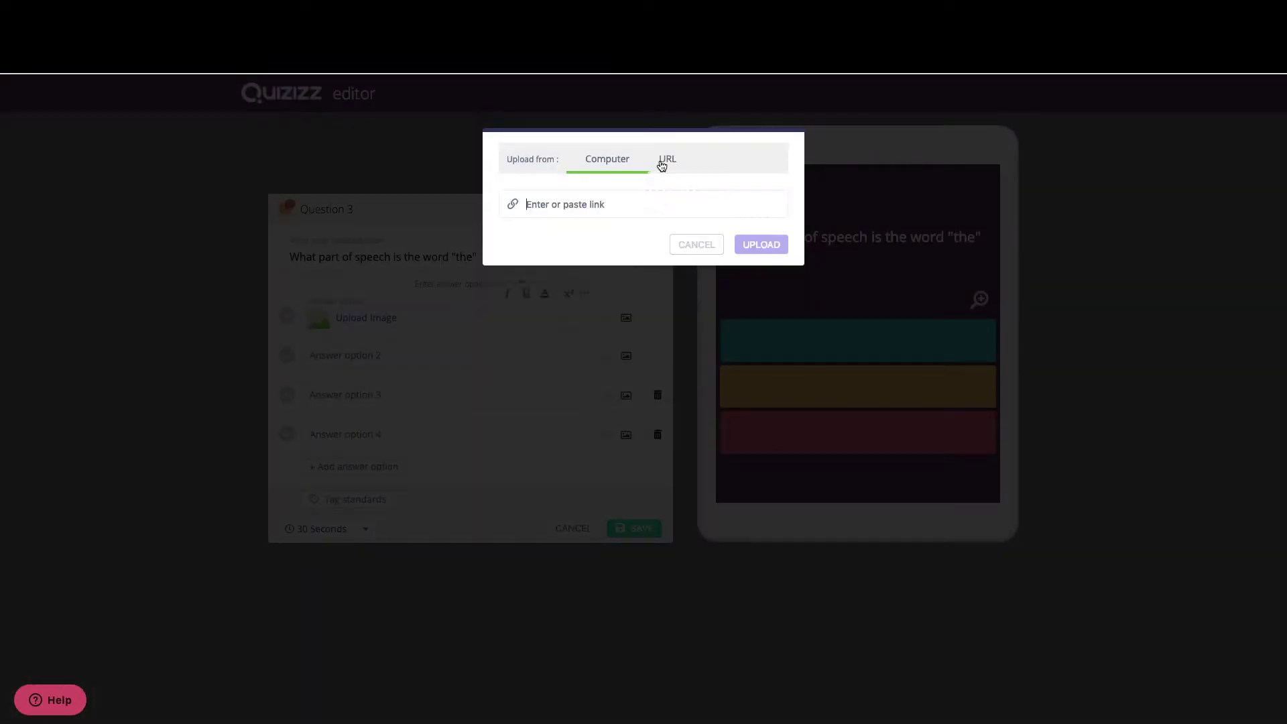
pyautogui.click(697, 247)
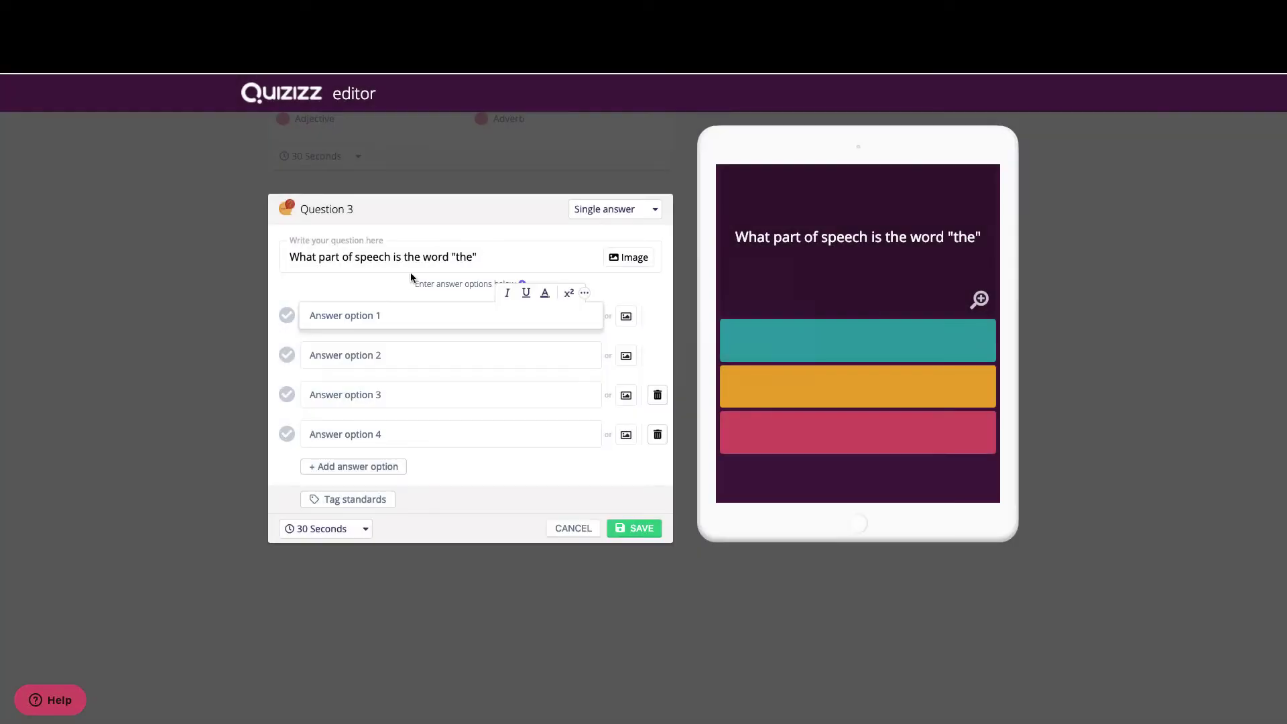
# Step: Replace the question text with "Which of these animals is considered a mammal?" and check the image upload for answer option 1
pyautogui.tripleClick(500, 257)
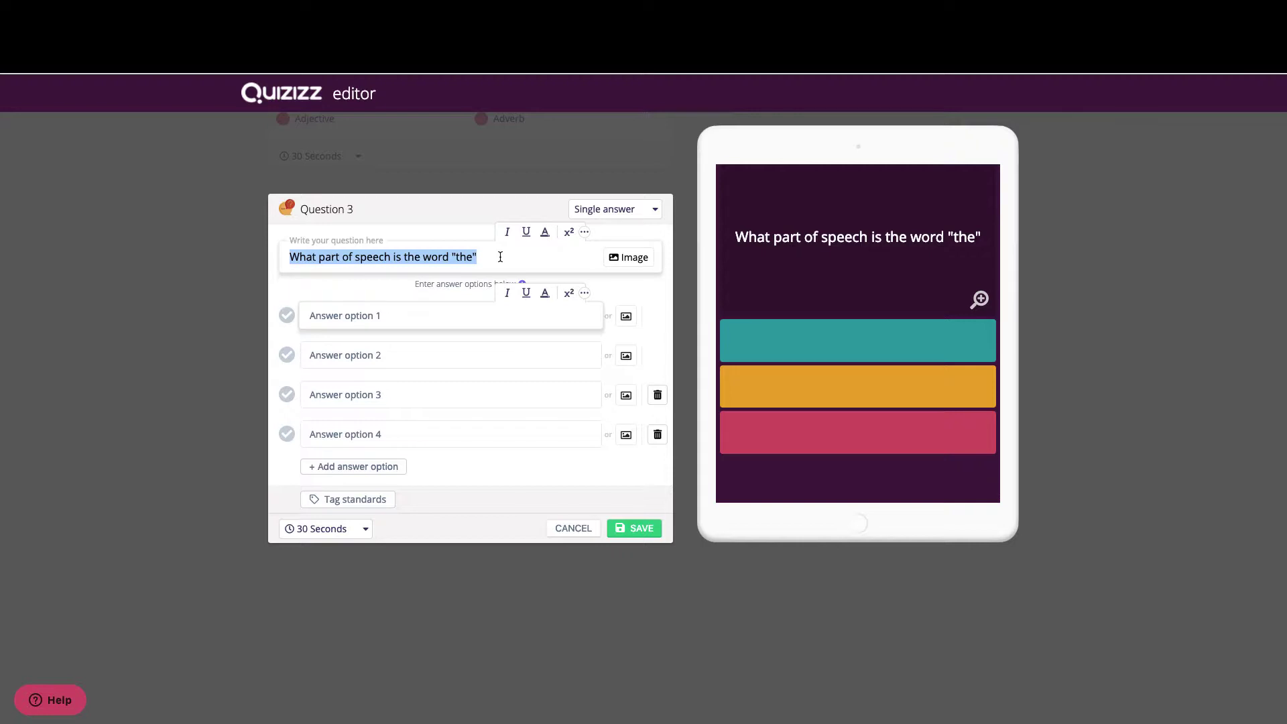
pyautogui.press('BackSpace')
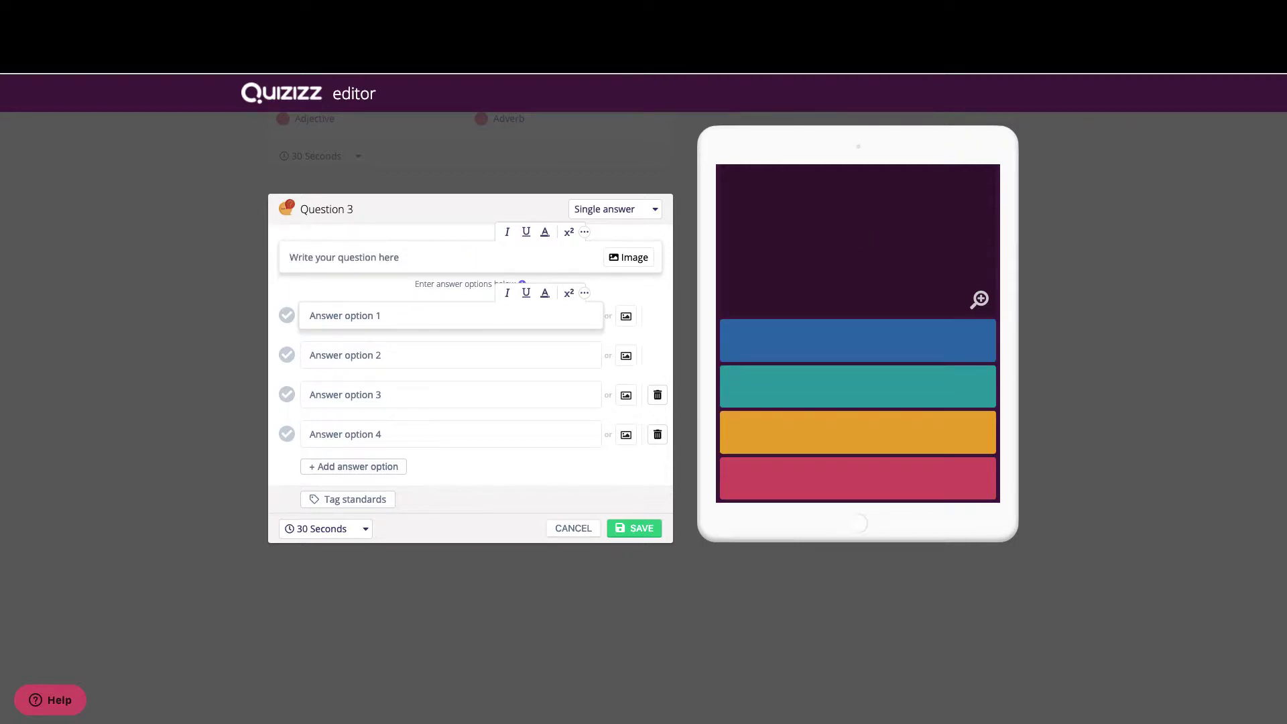
pyautogui.write('Which of these ')
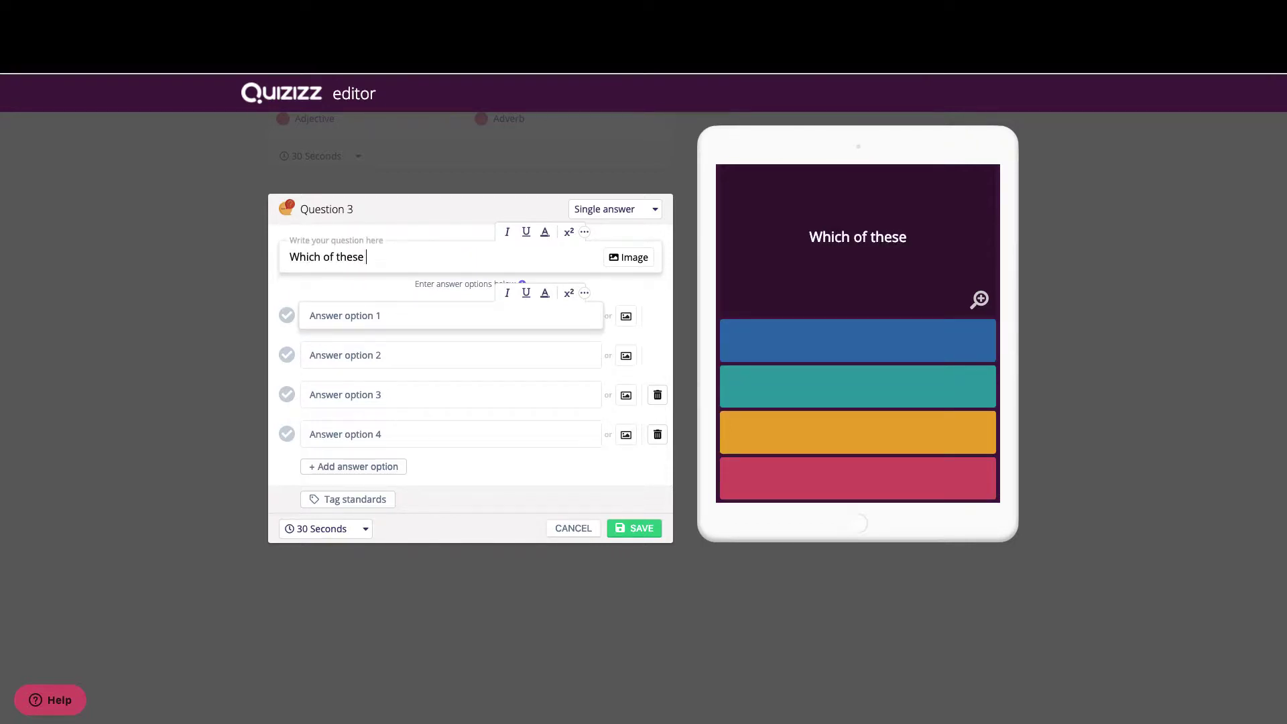
pyautogui.write('animals is ')
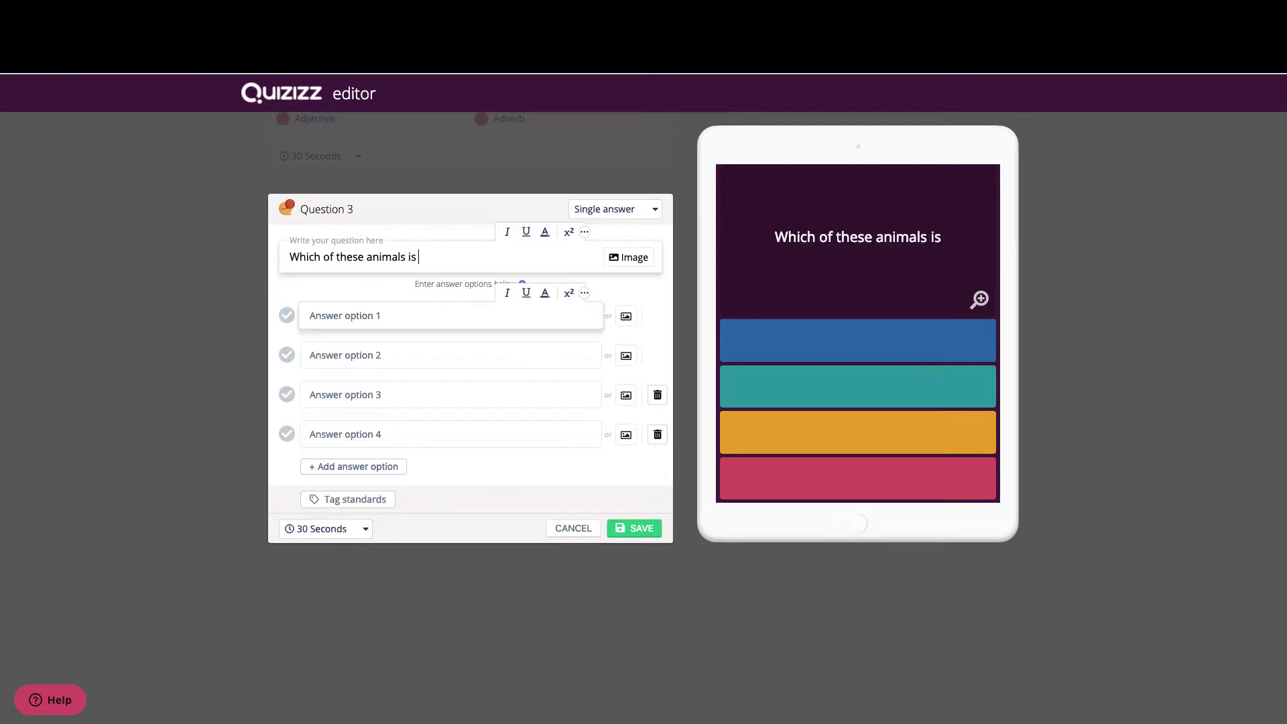
pyautogui.write('considered a mammal')
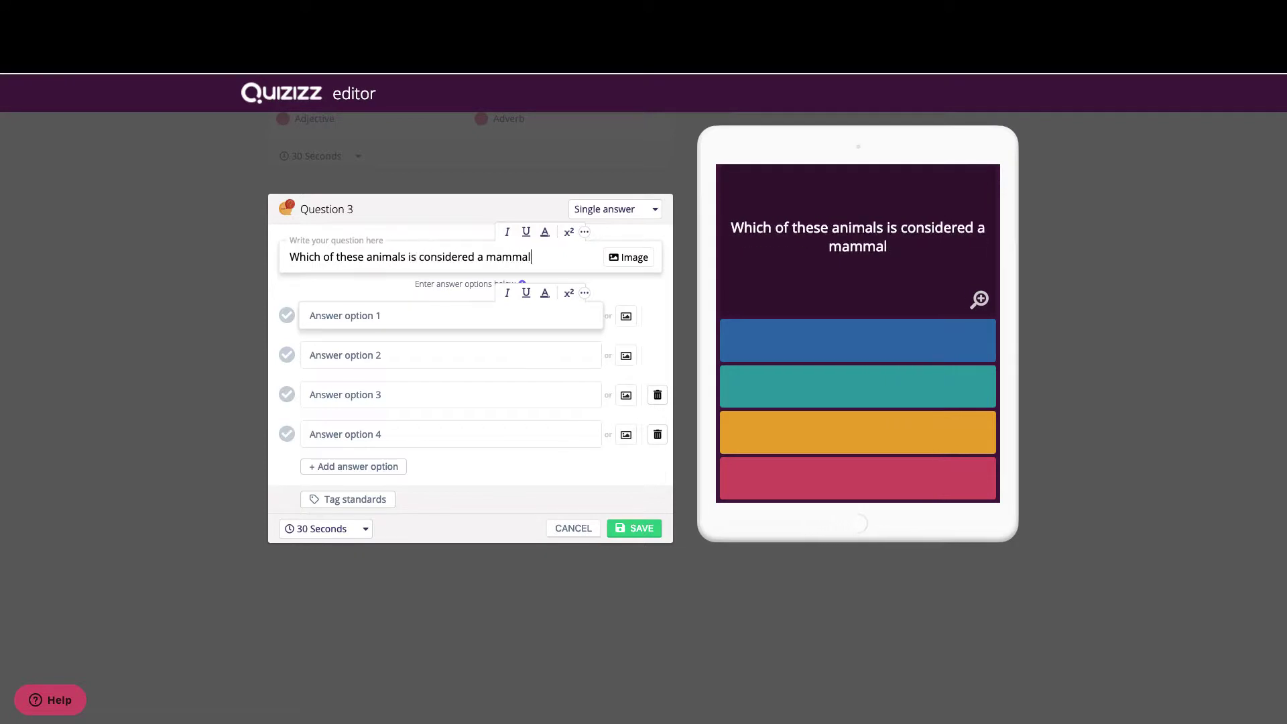
pyautogui.write('?')
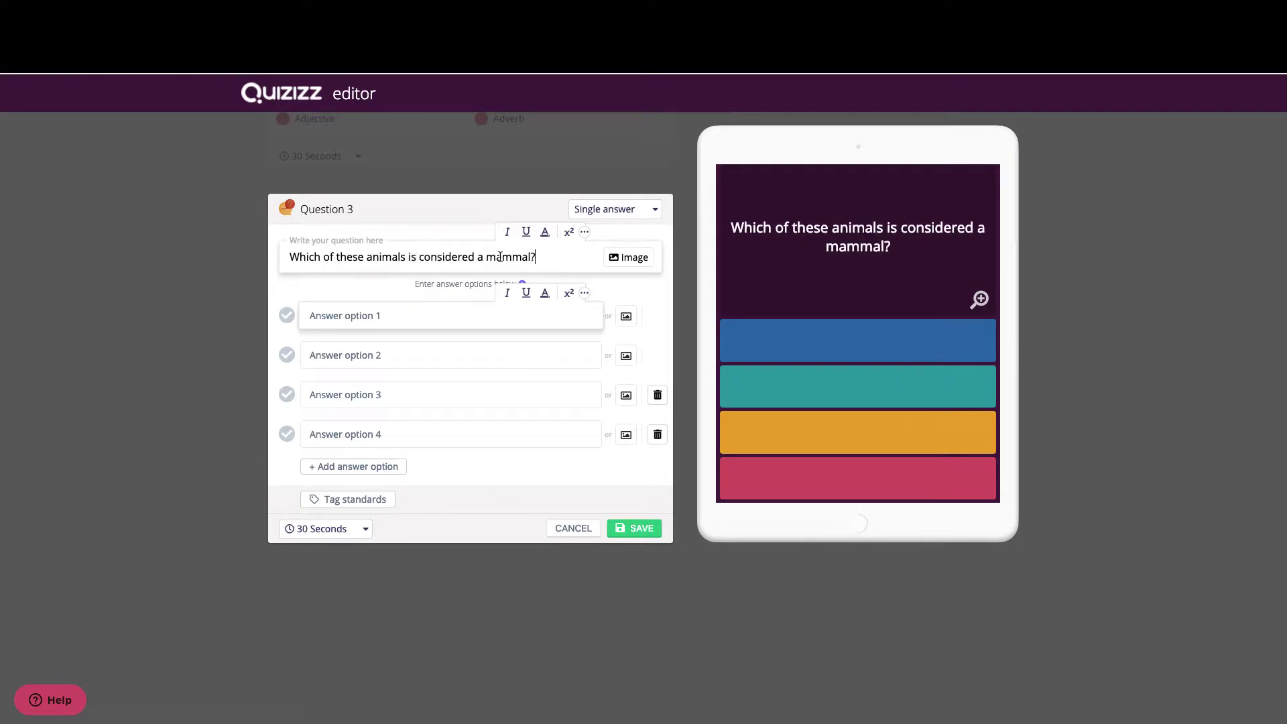
pyautogui.click(631, 319)
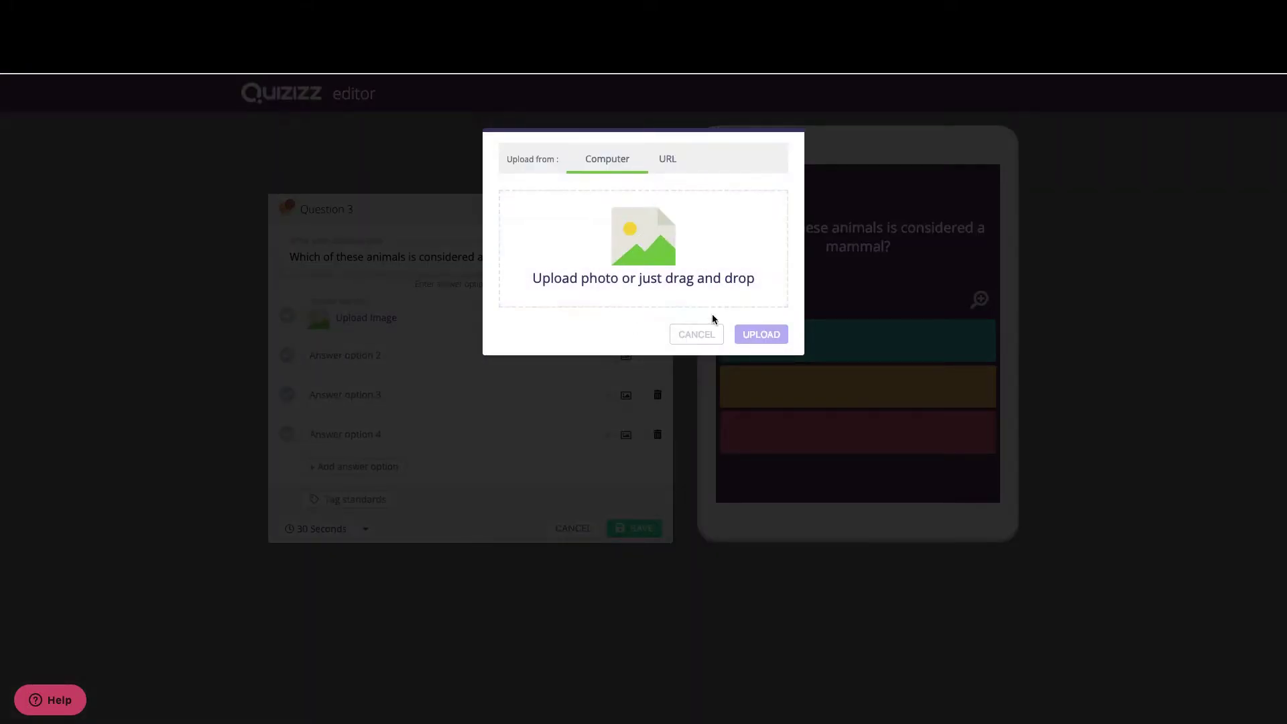
pyautogui.click(695, 338)
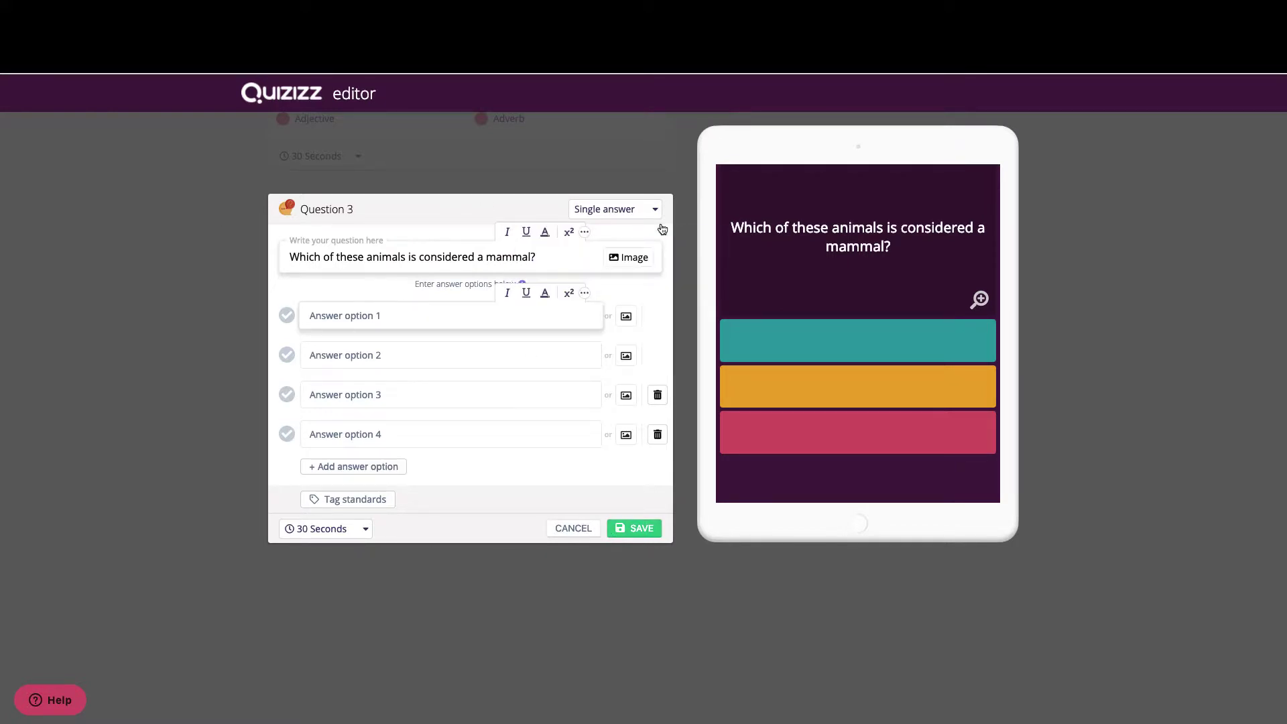
# Step: Switch the question to Multi-select with the text "Select all of the mammals." and discard the new question
pyautogui.click(614, 214)
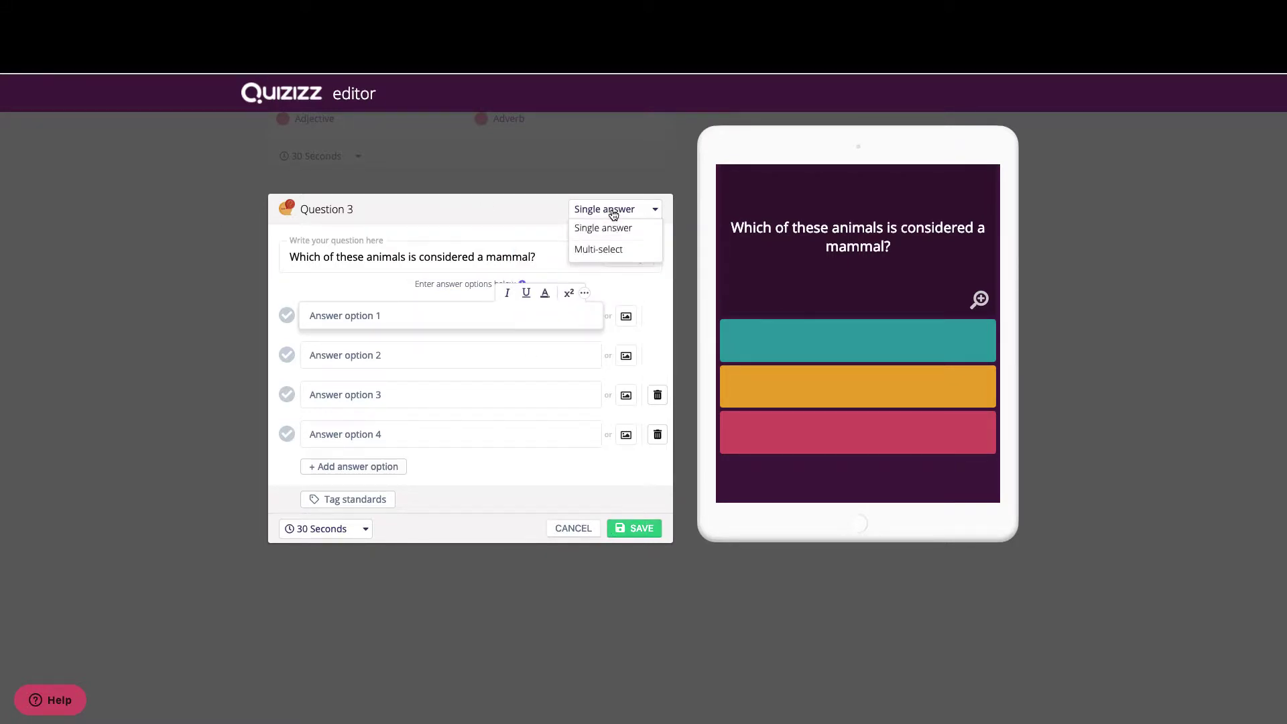
pyautogui.click(599, 251)
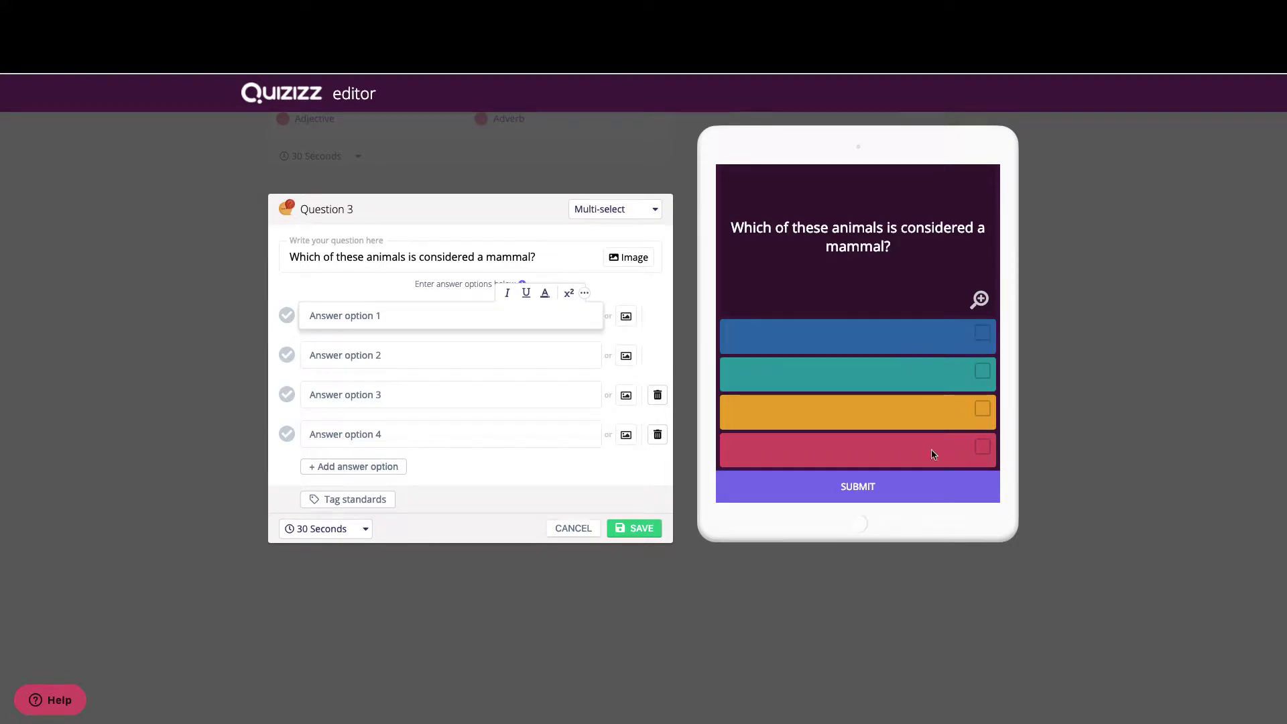
pyautogui.moveTo(538, 259); pyautogui.dragTo(290, 255)
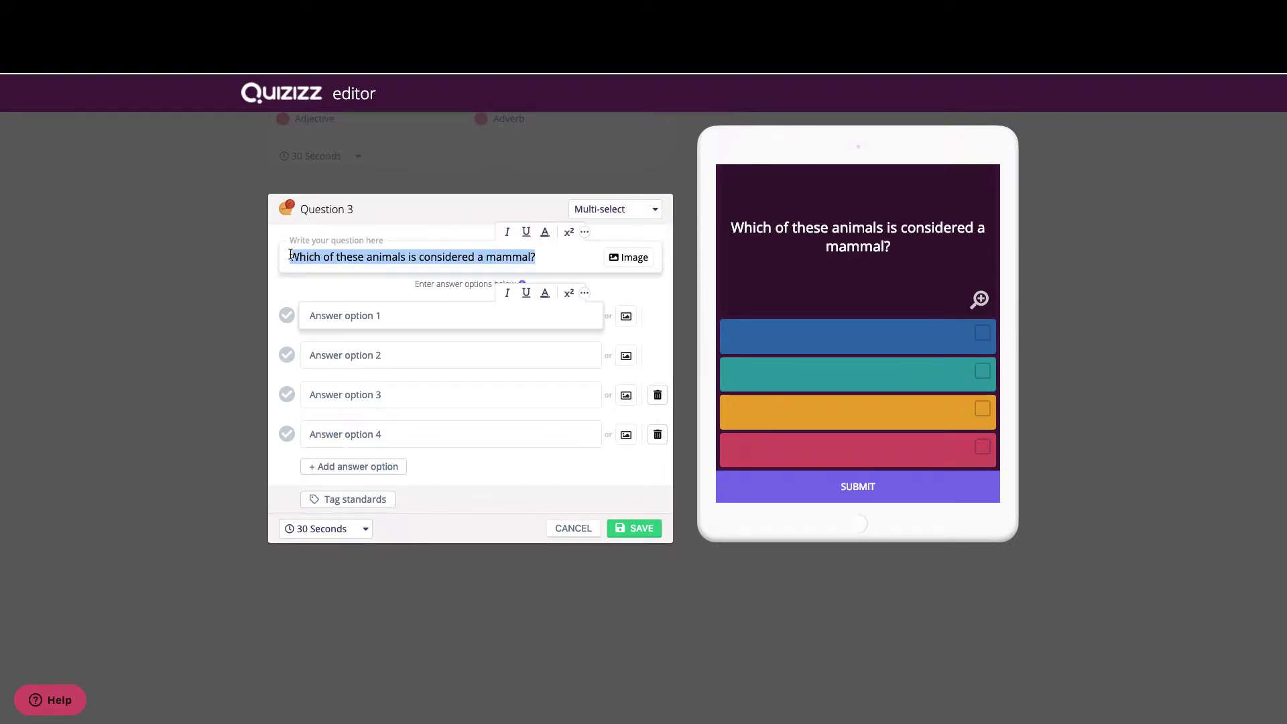
pyautogui.write('Select al')
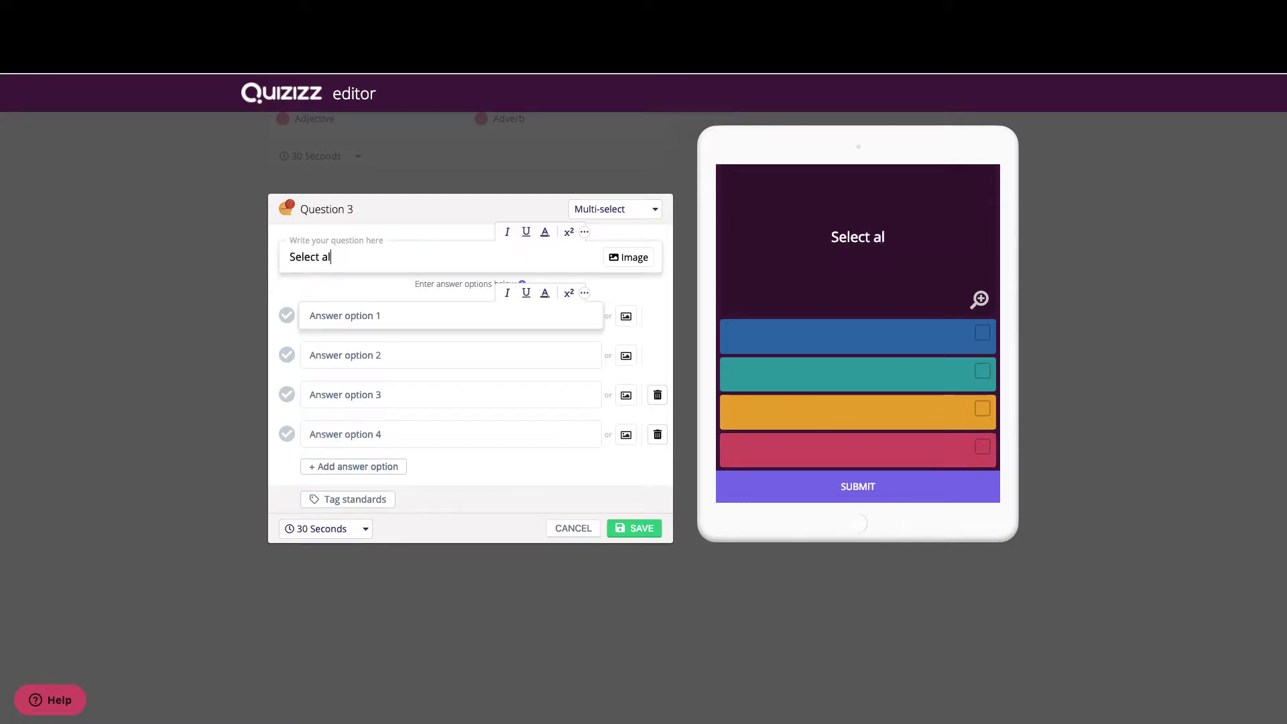
pyautogui.write('l of the mammals')
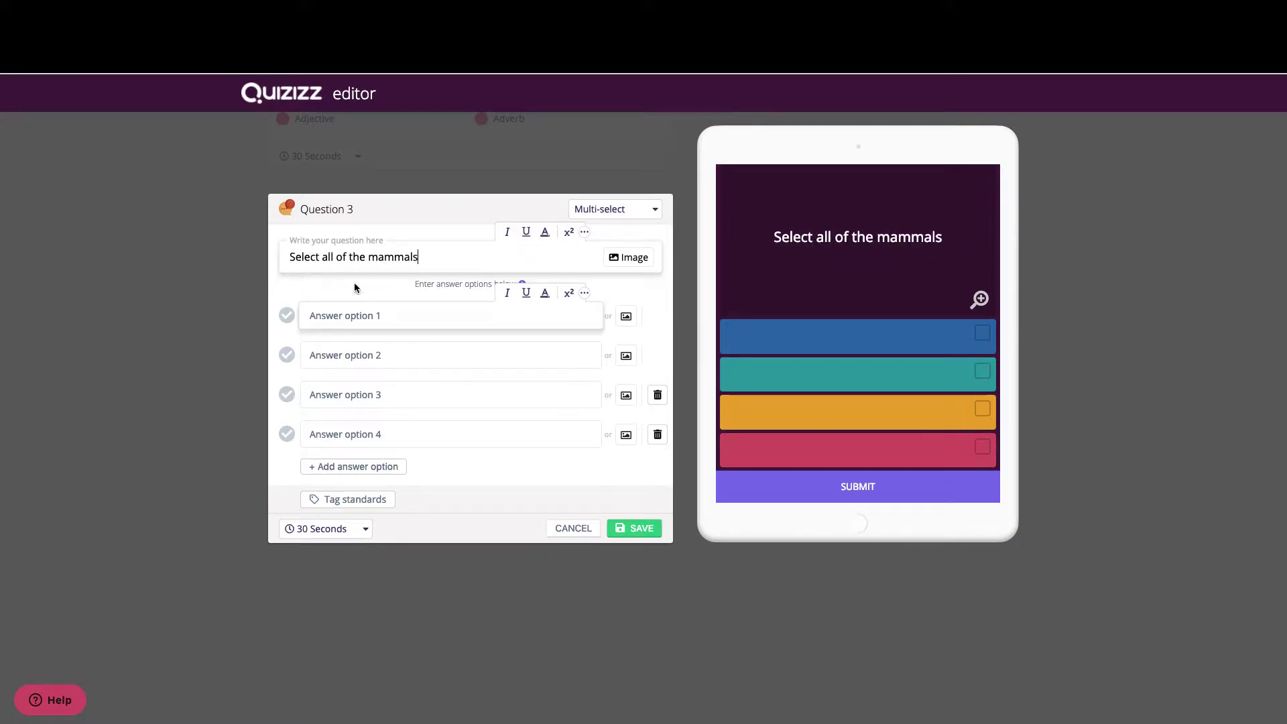
pyautogui.write('.')
pyautogui.click(529, 321)
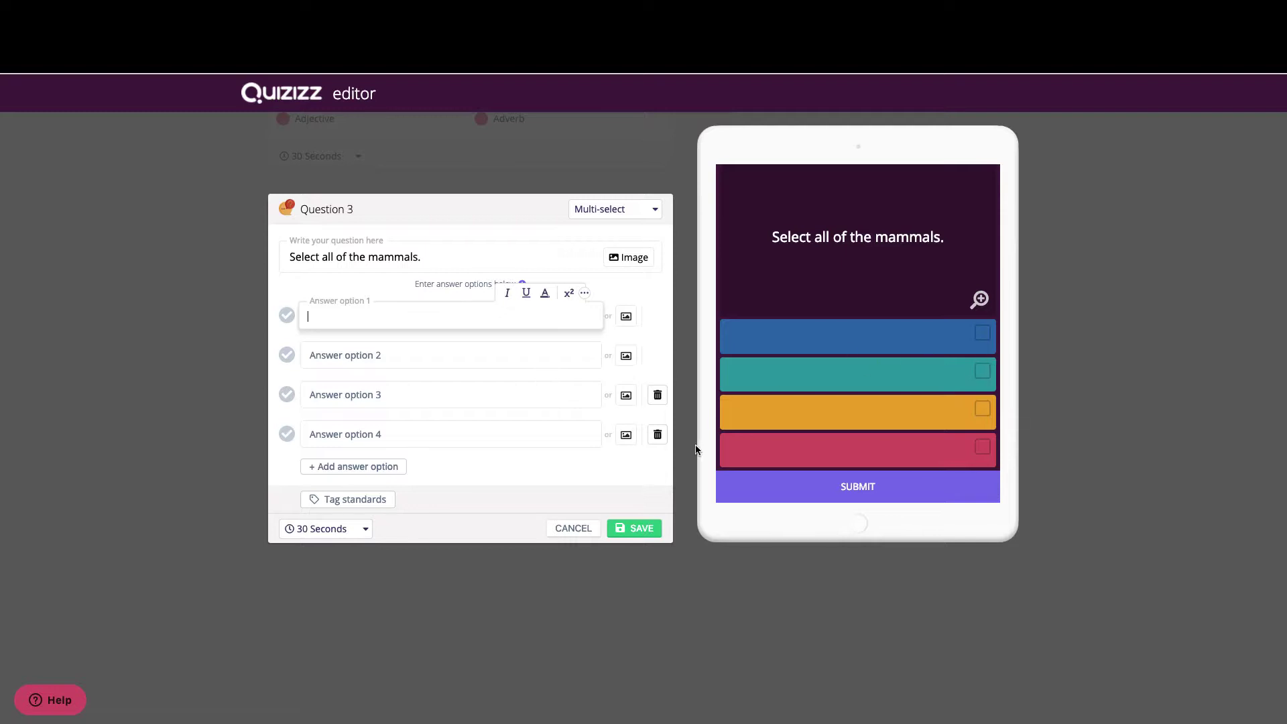
pyautogui.click(571, 530)
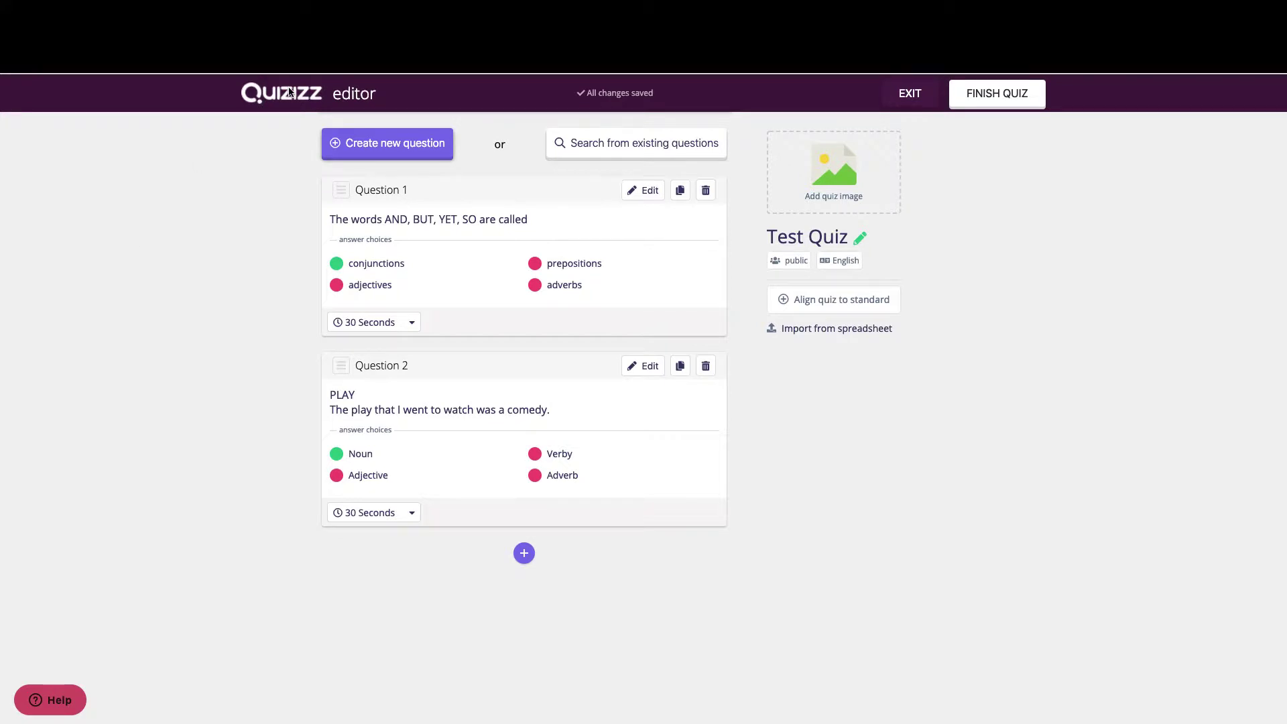
# Step: Exit the quiz editor and open the report for the completed Quadrilaterals homework quiz
pyautogui.click(908, 93)
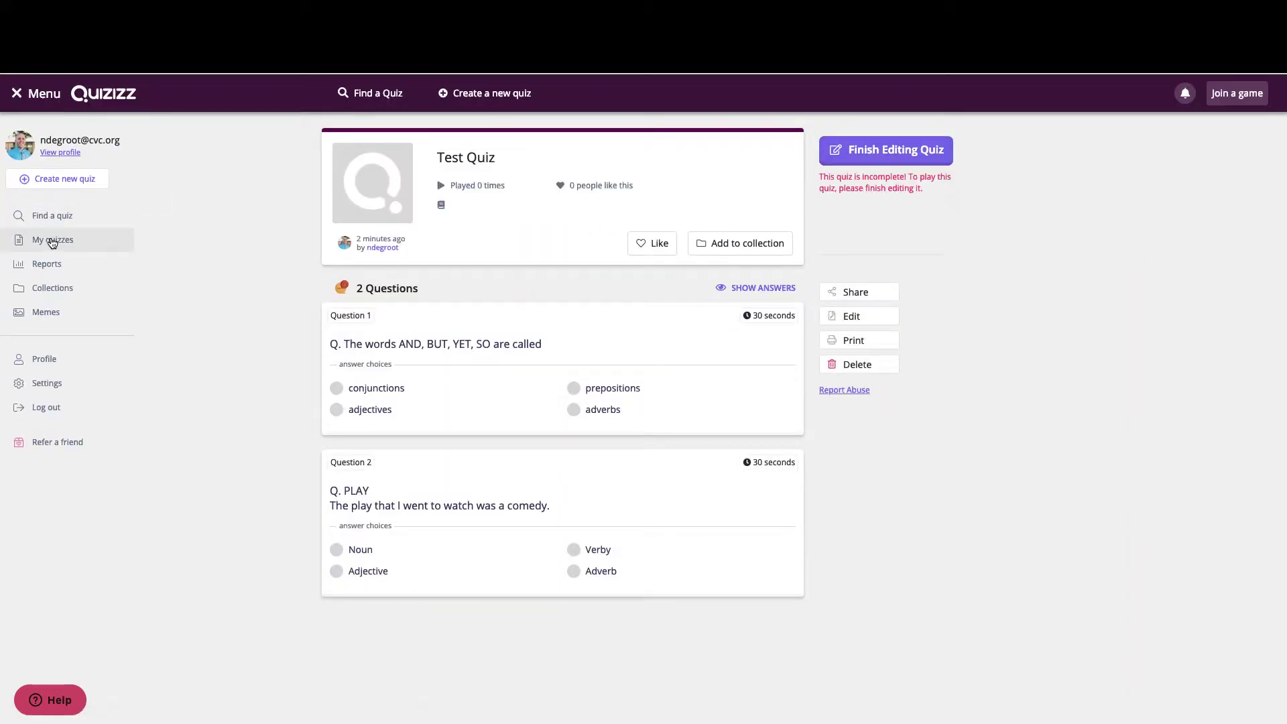
pyautogui.click(52, 265)
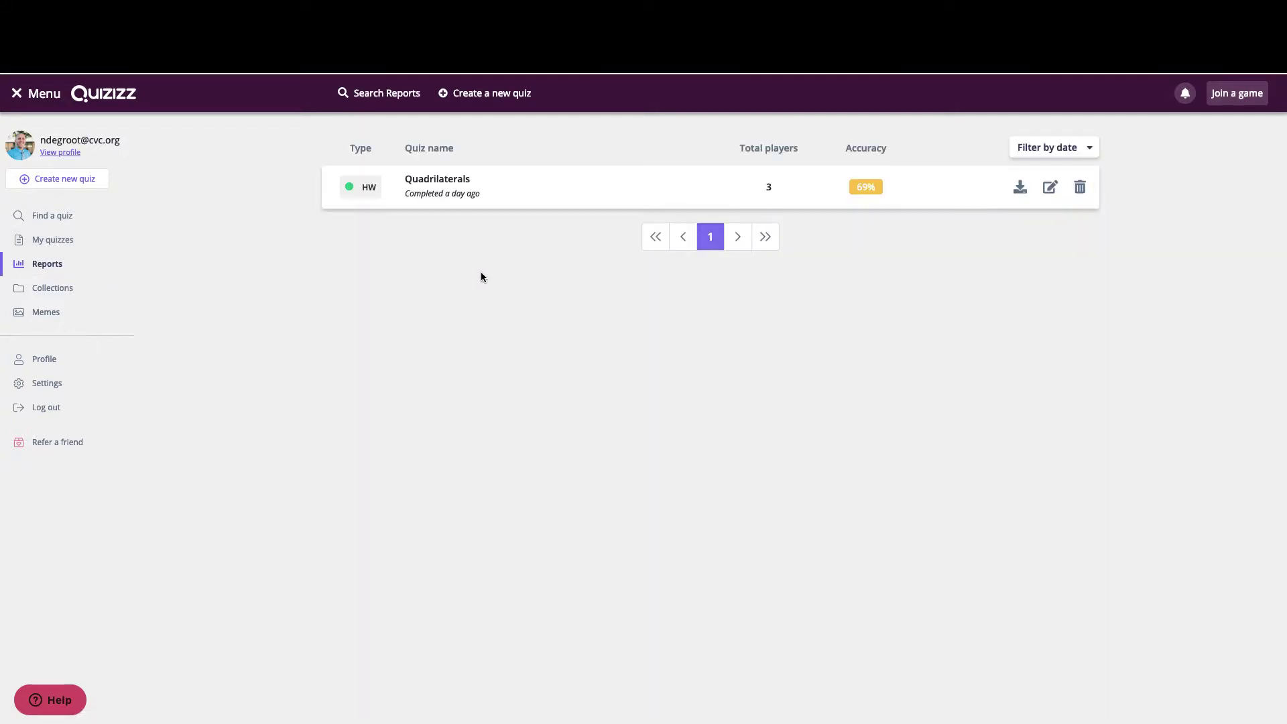
pyautogui.click(451, 188)
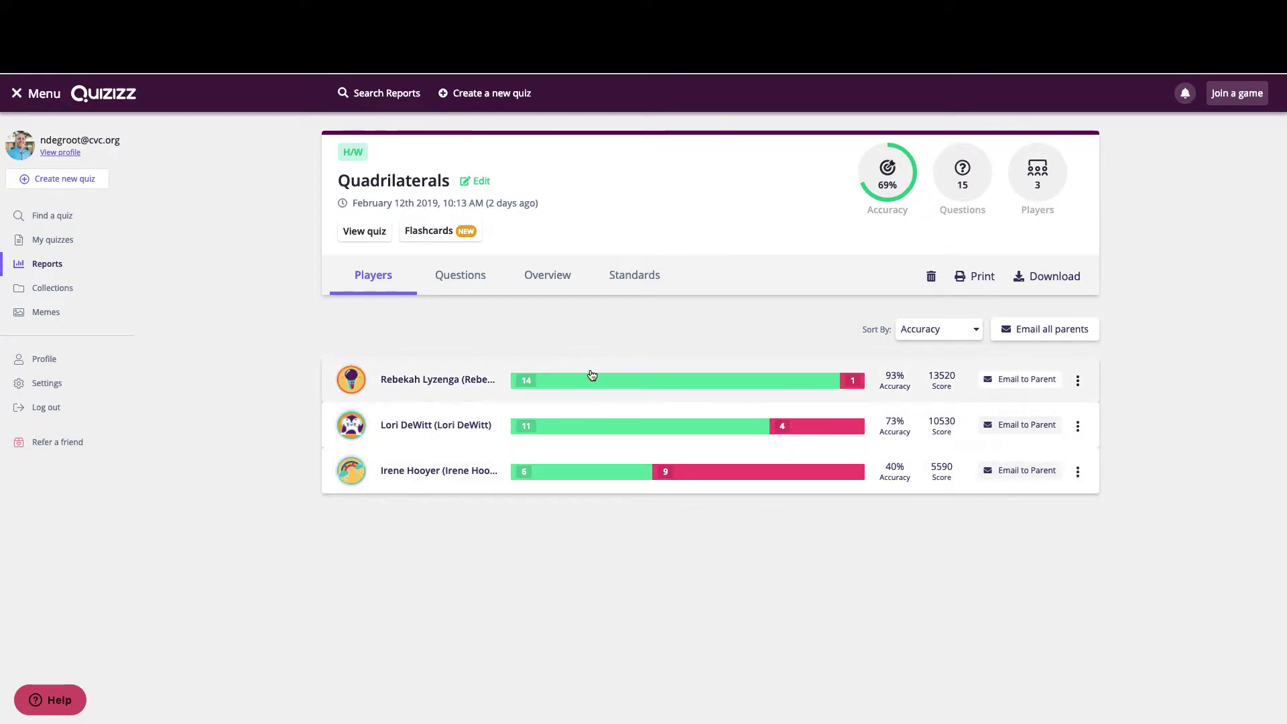
# Step: Examine the per-question answer breakdown in the Quadrilaterals report
pyautogui.click(472, 276)
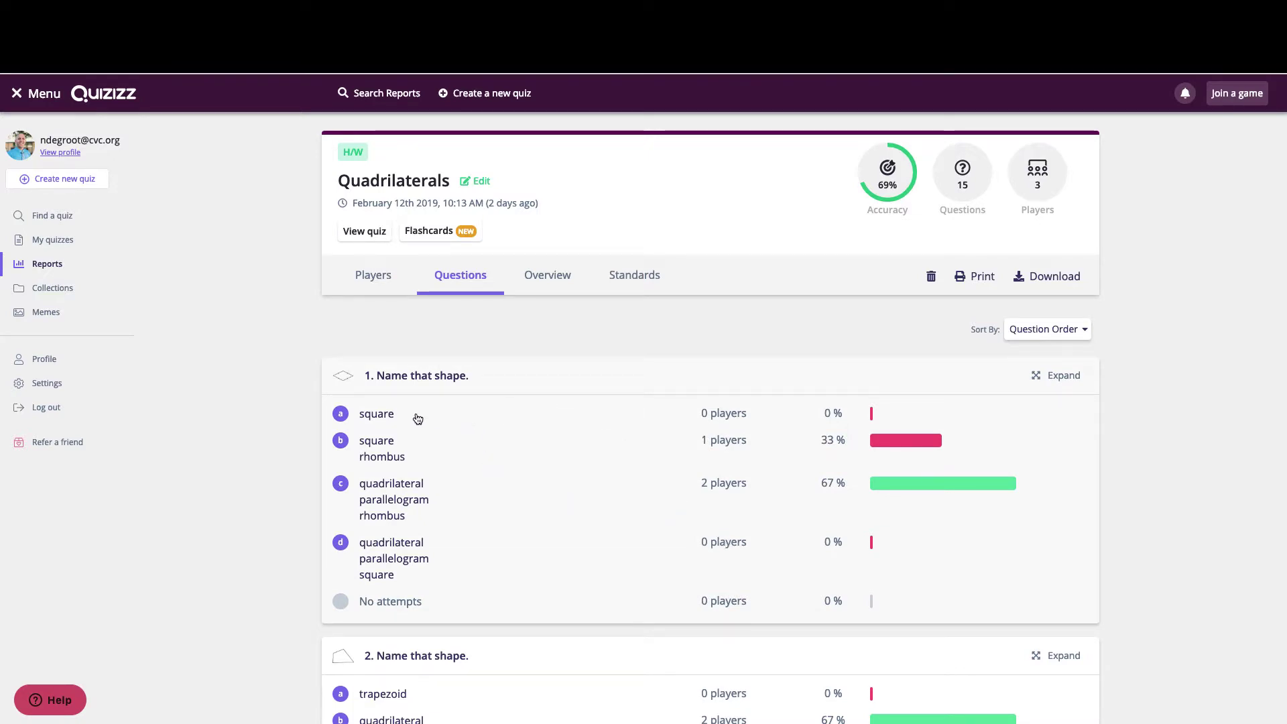
pyautogui.scroll(-5, 653, 590)
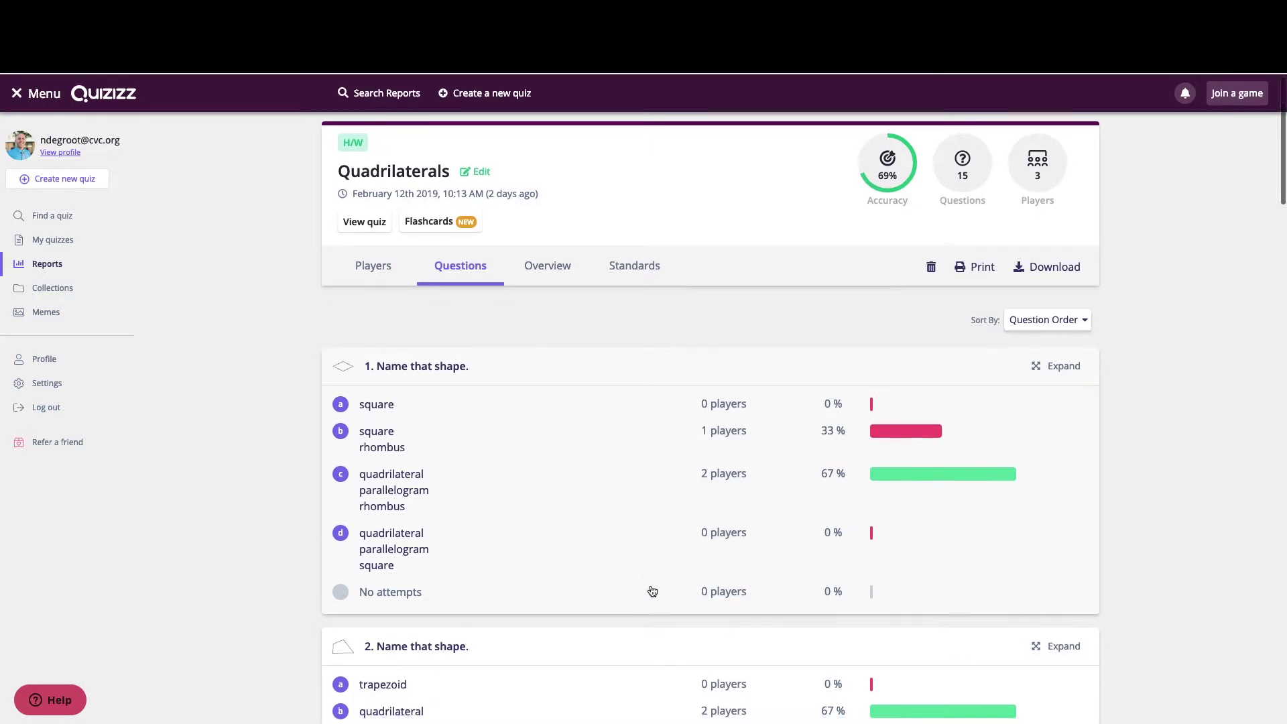
pyautogui.scroll(-20, 652, 590)
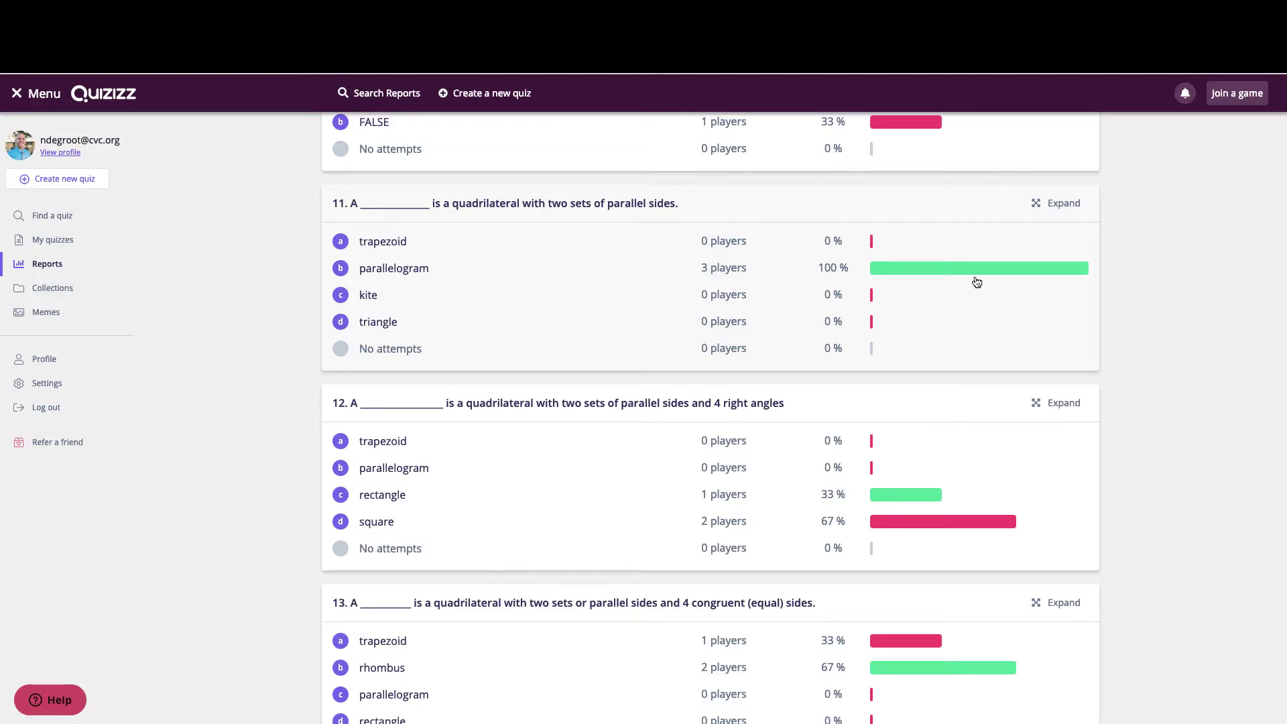
pyautogui.scroll(20, 698, 342)
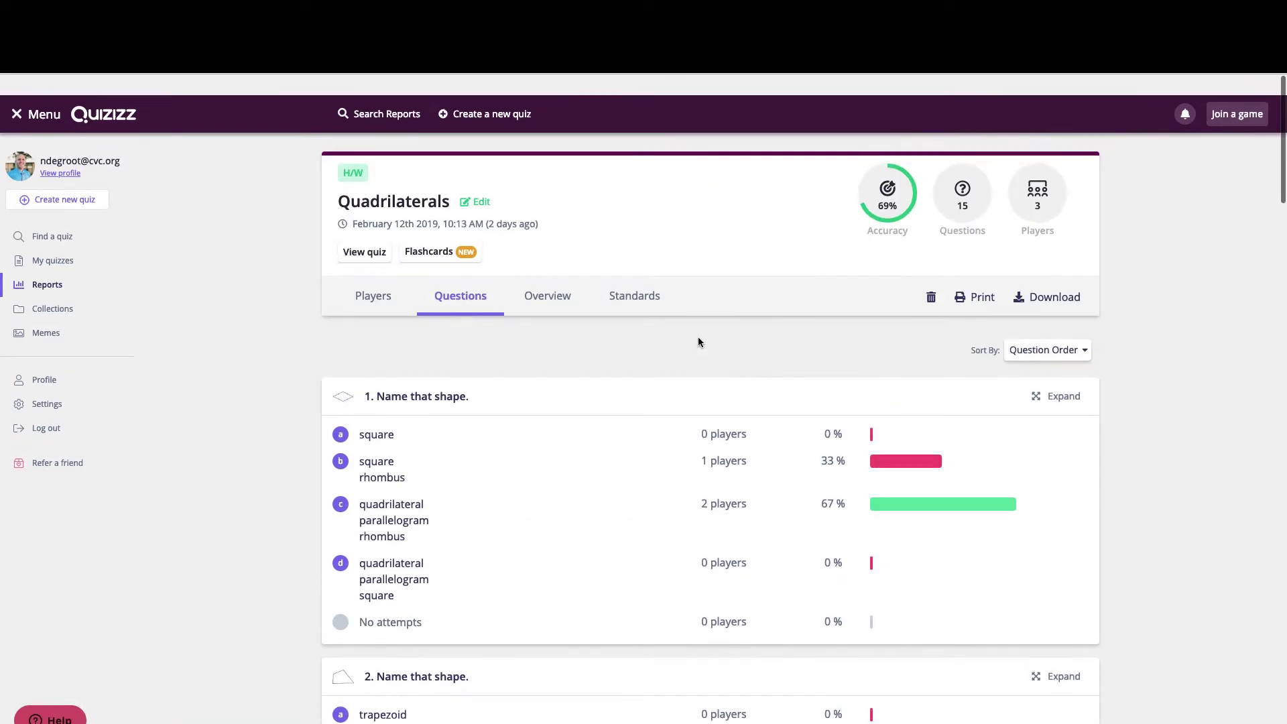
# Step: Examine each player's right and wrong answers per question in the Quadrilaterals report overview
pyautogui.click(553, 278)
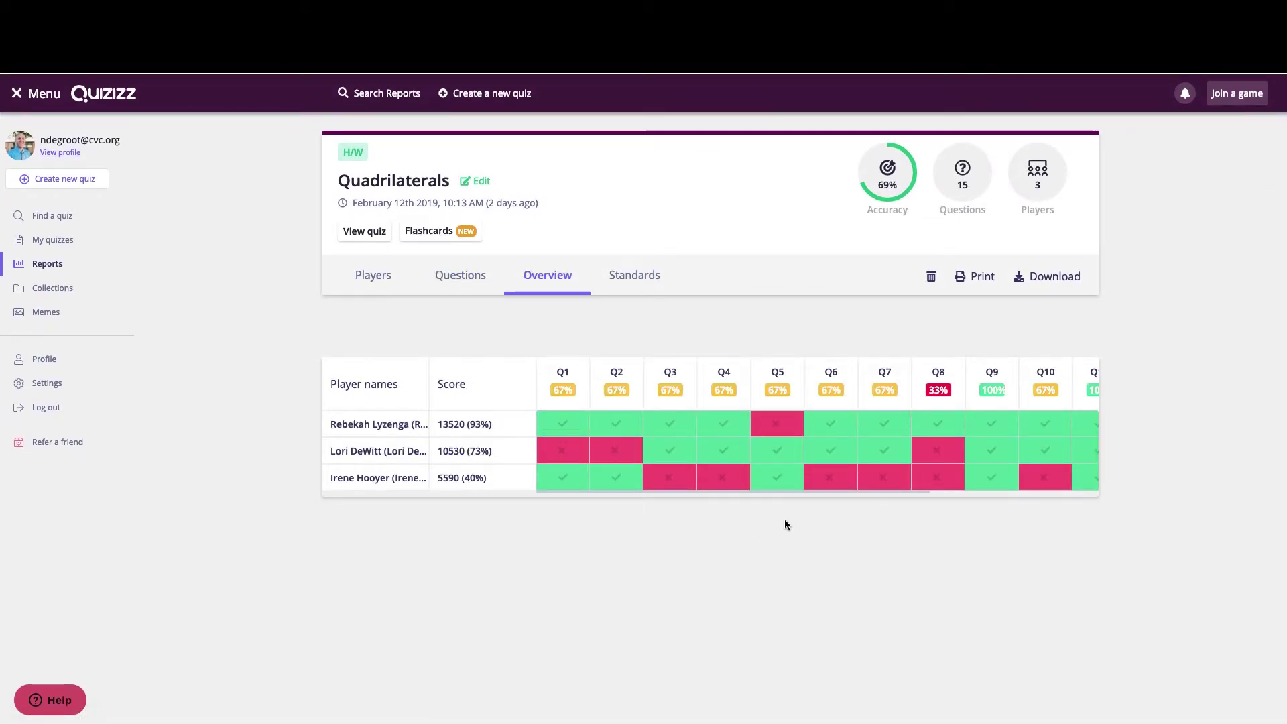
pyautogui.moveTo(783, 455)
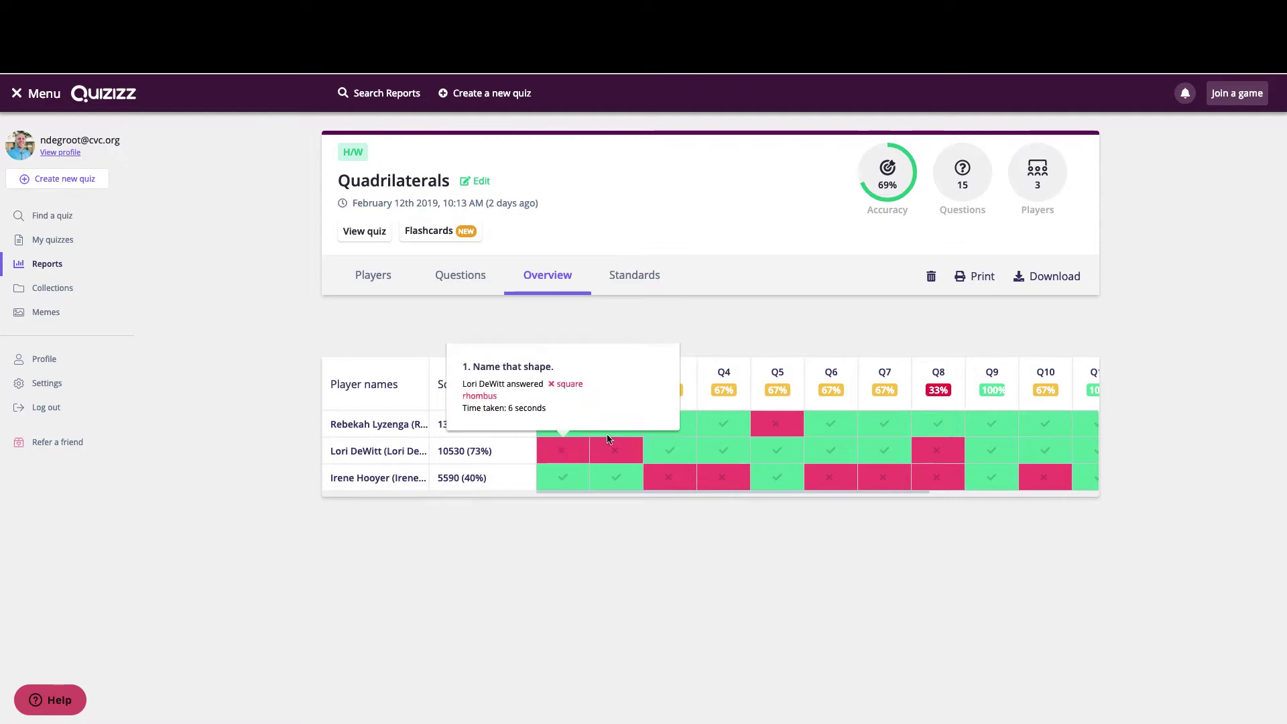
pyautogui.moveTo(616, 461)
pyautogui.hscroll(5, 723, 446)
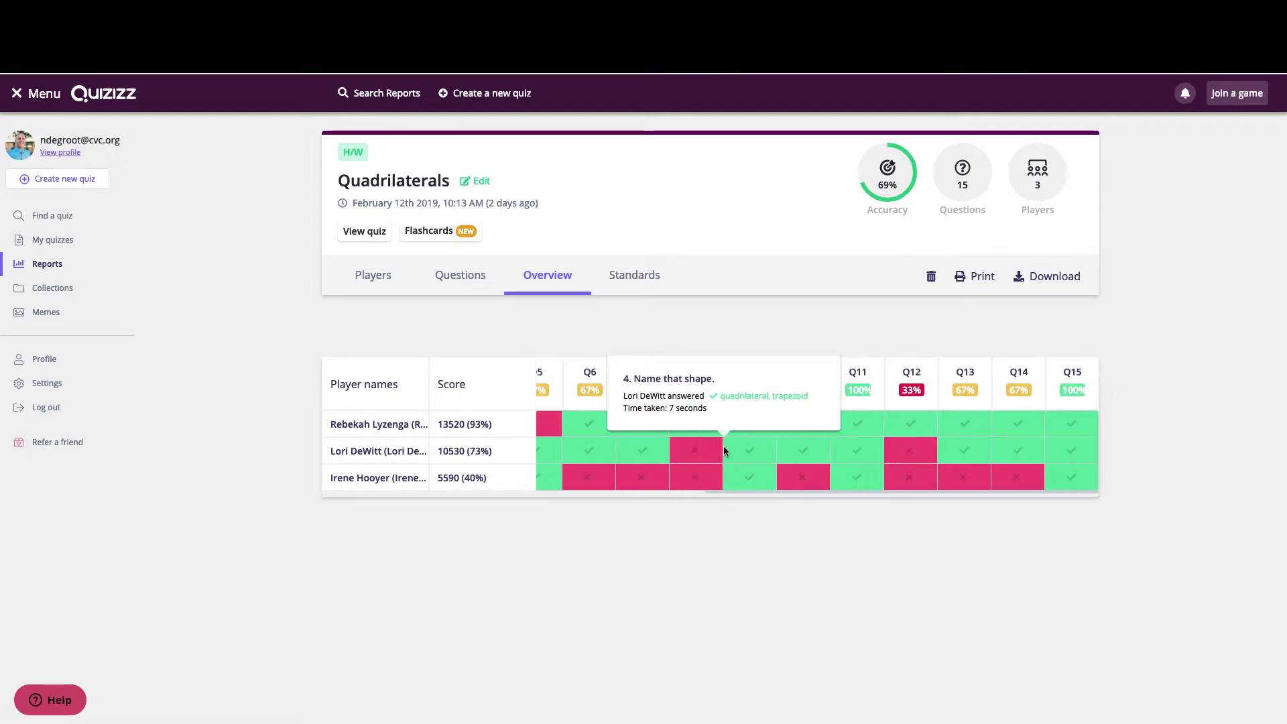
# Step: Check the Quadrilaterals report's standards results and return to the player results
pyautogui.click(637, 281)
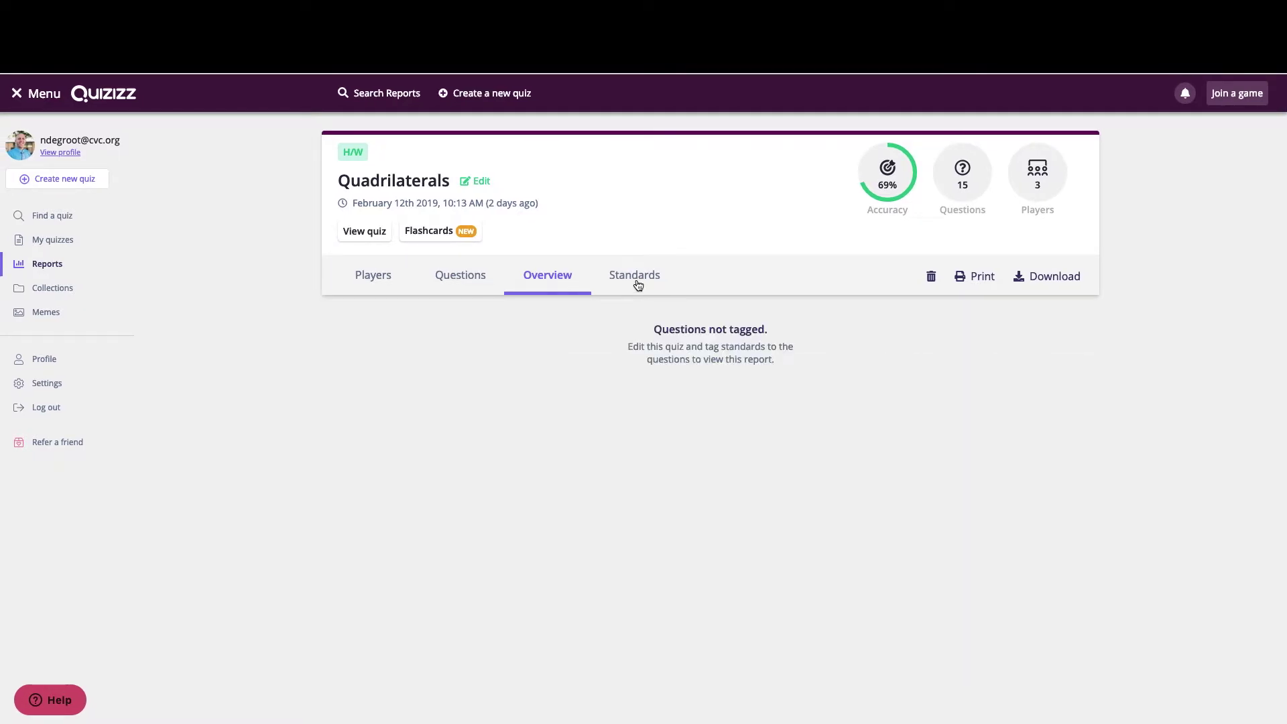
pyautogui.click(542, 280)
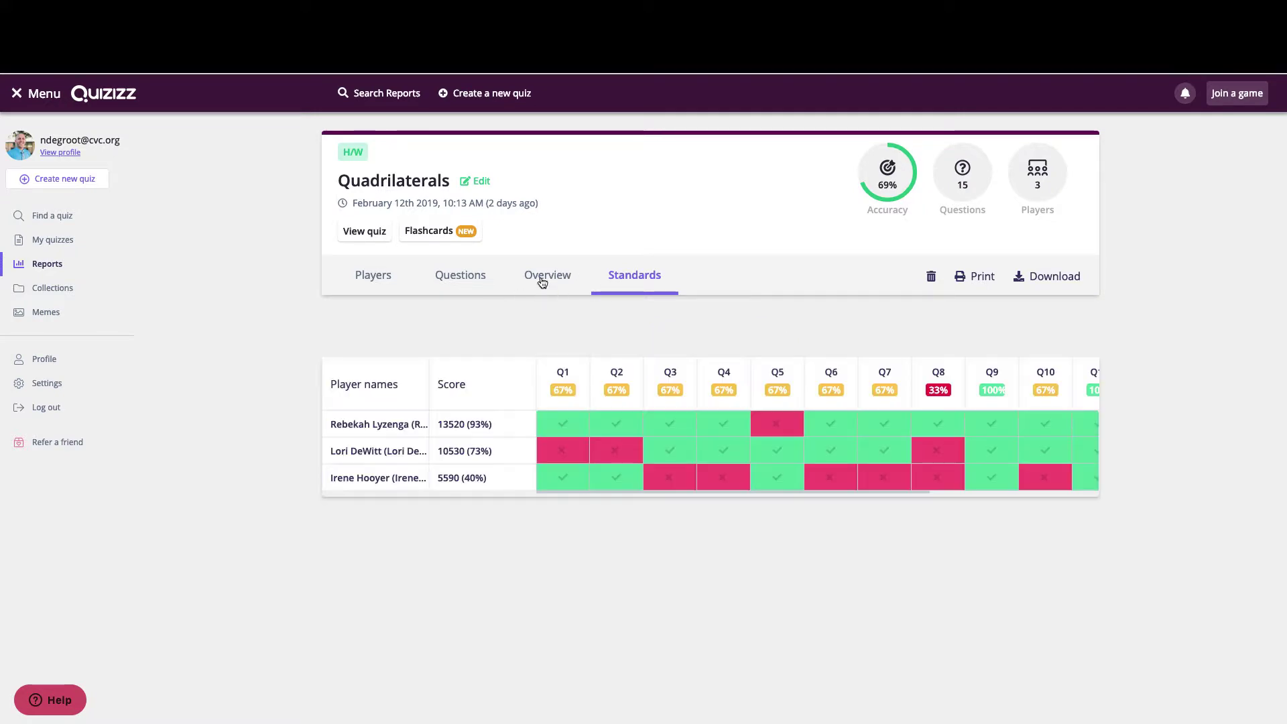
pyautogui.click(488, 281)
pyautogui.click(373, 279)
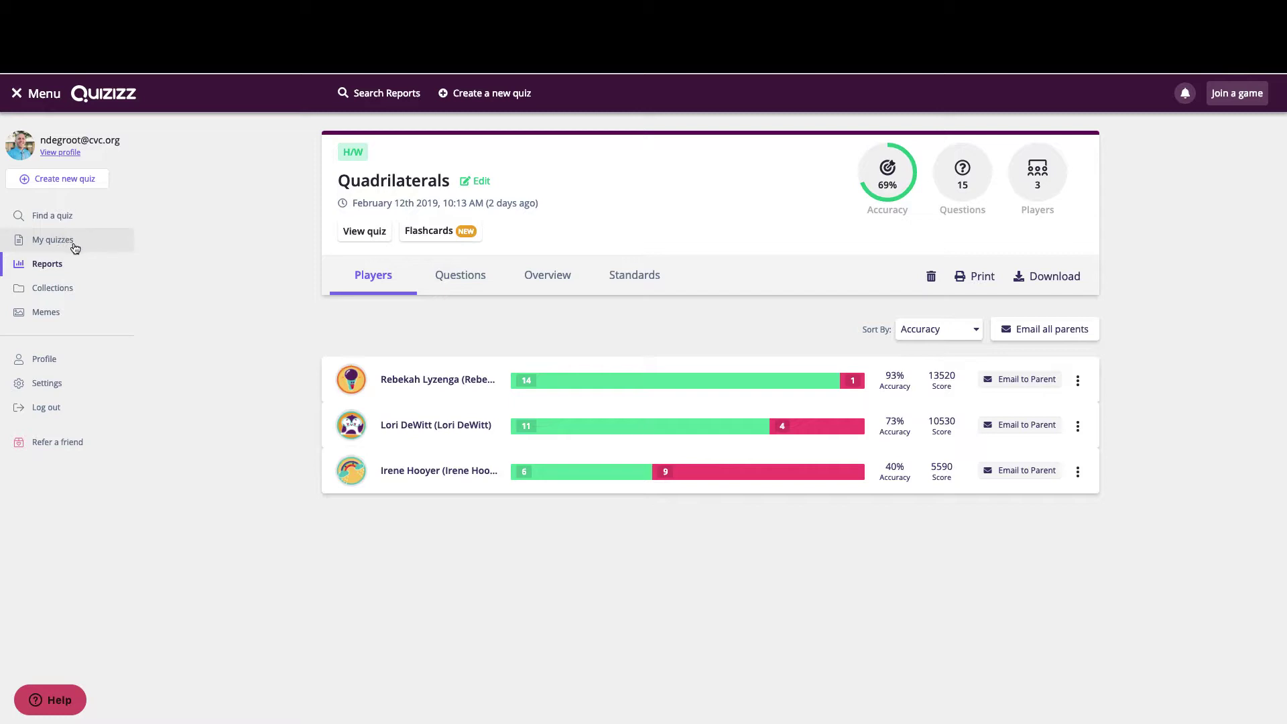
# Step: Find the popular quiz "Present & Past Tense Verbs" and set it up as a homework game
pyautogui.click(61, 217)
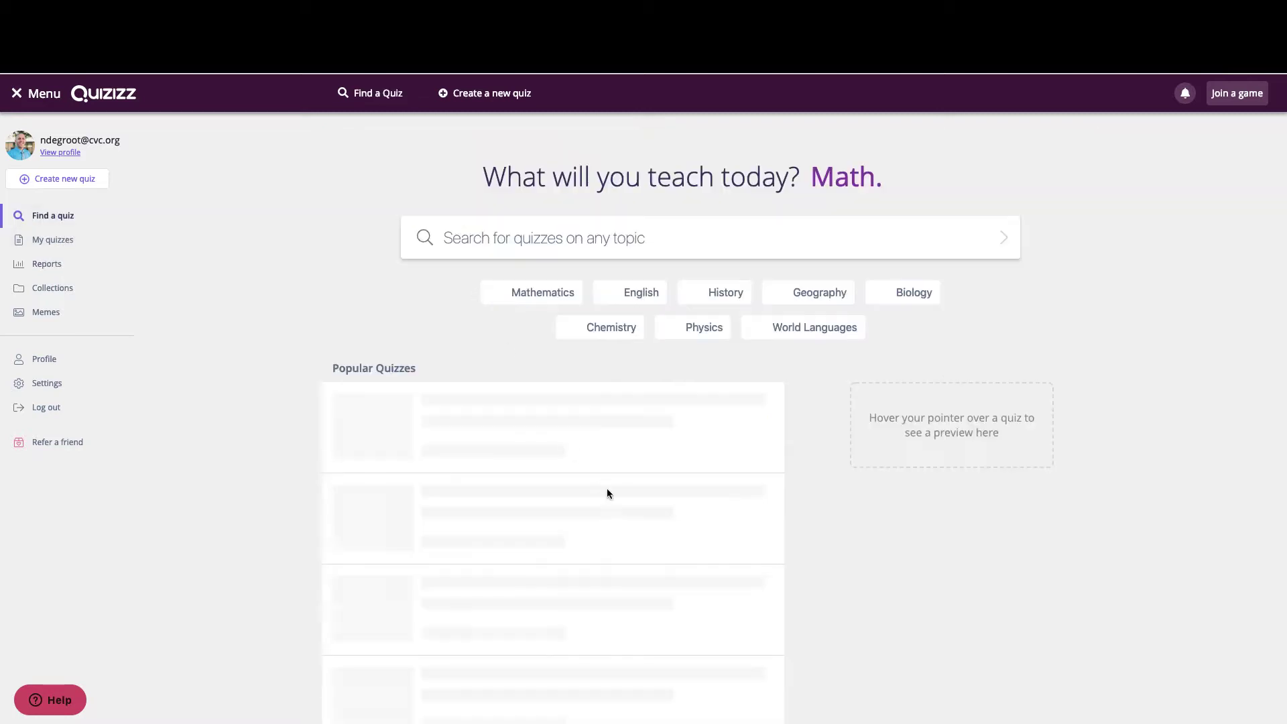
pyautogui.click(590, 239)
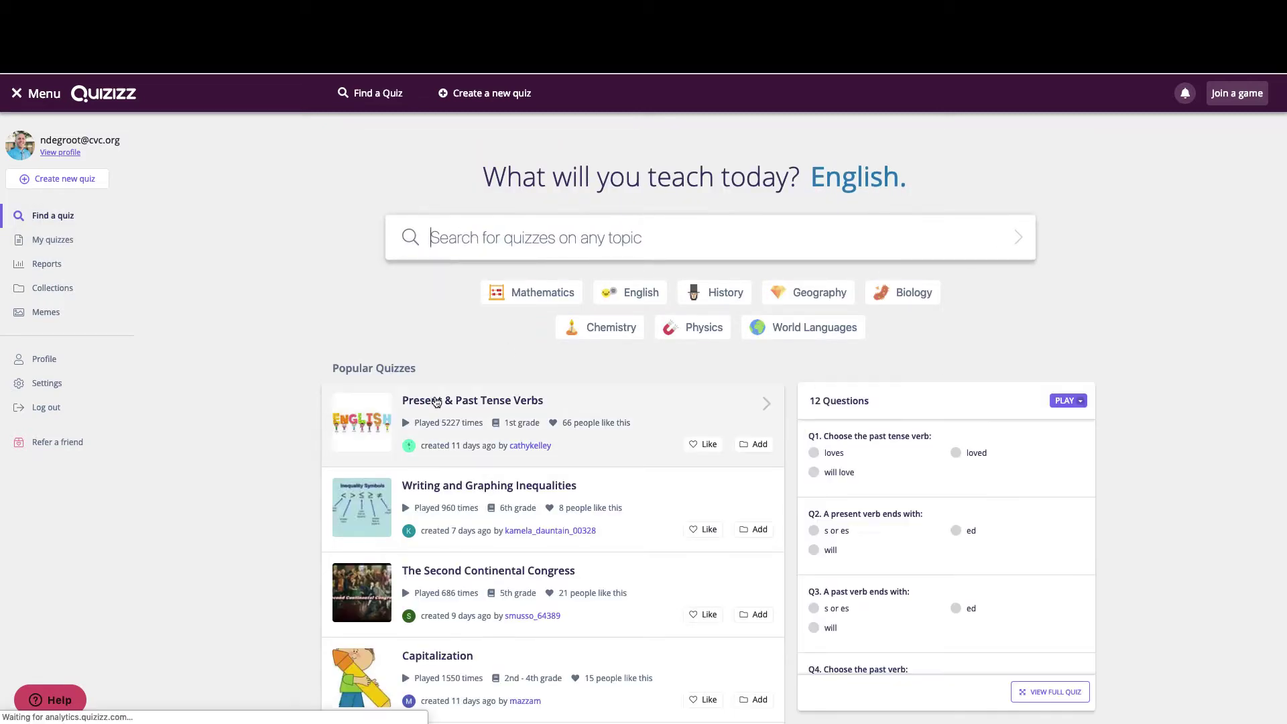
pyautogui.click(436, 401)
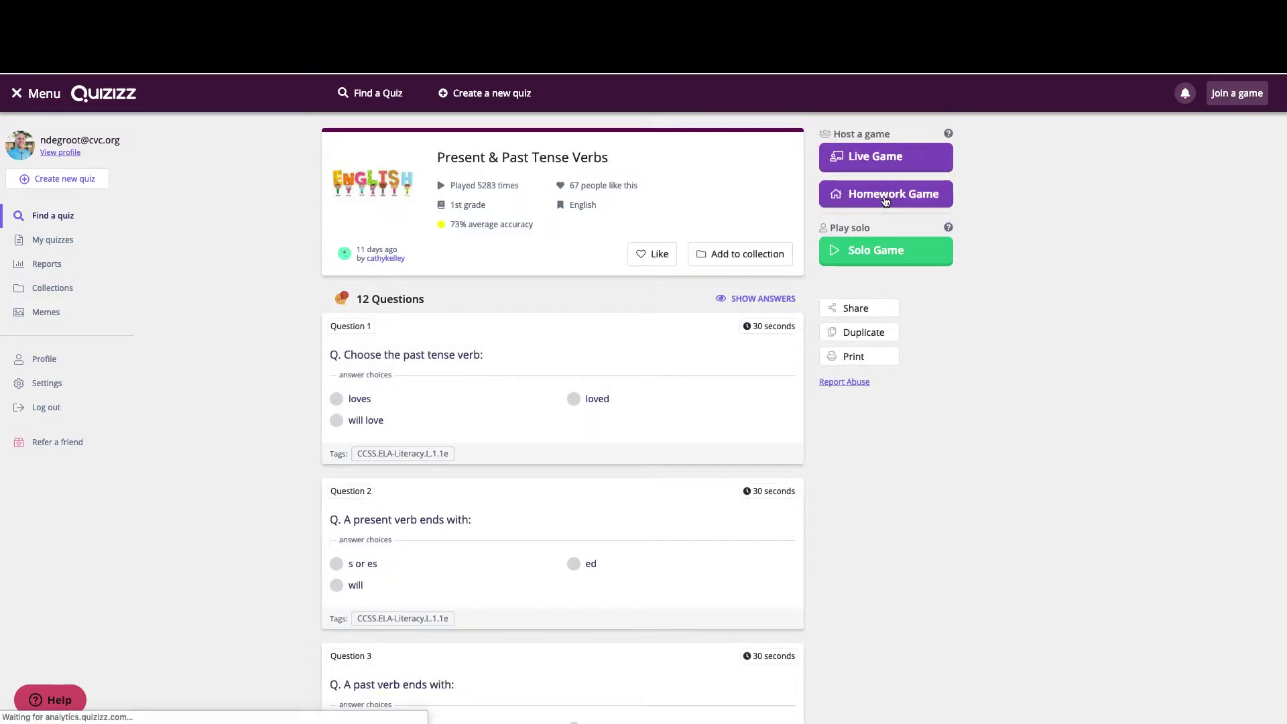
pyautogui.click(885, 201)
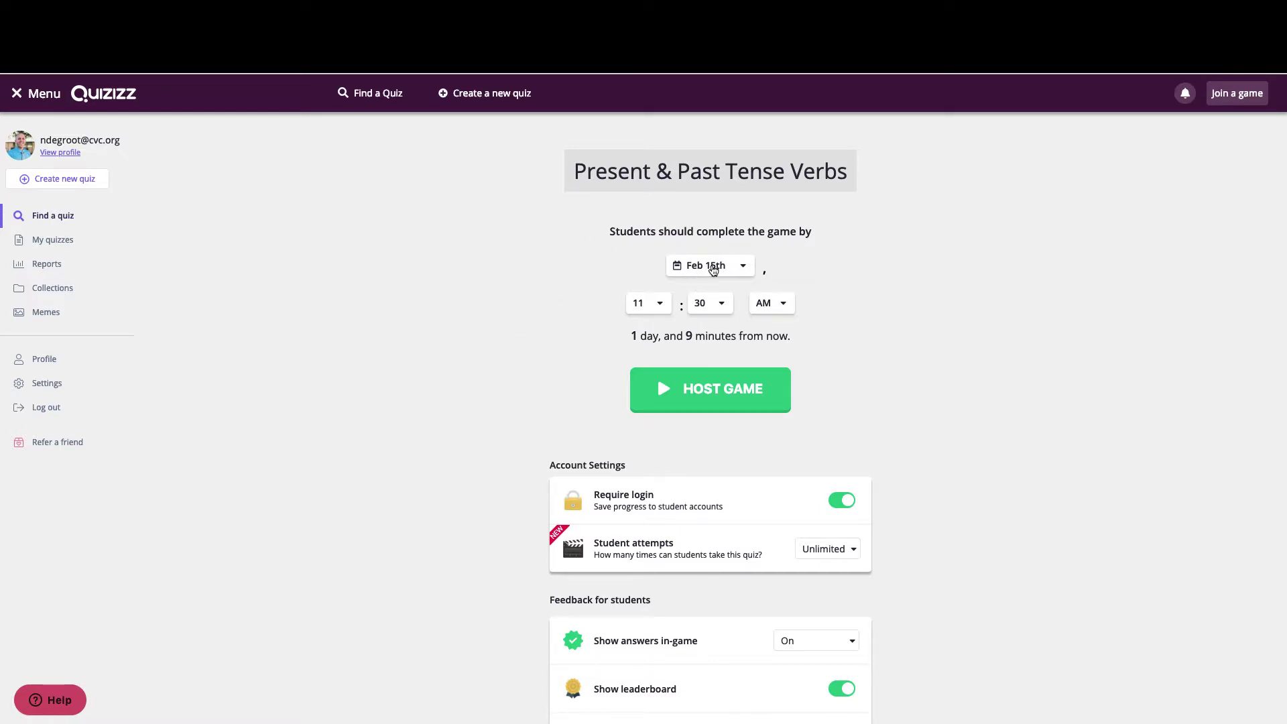
# Step: Turn off the Require login setting for the homework game
pyautogui.scroll(-1, 607, 395)
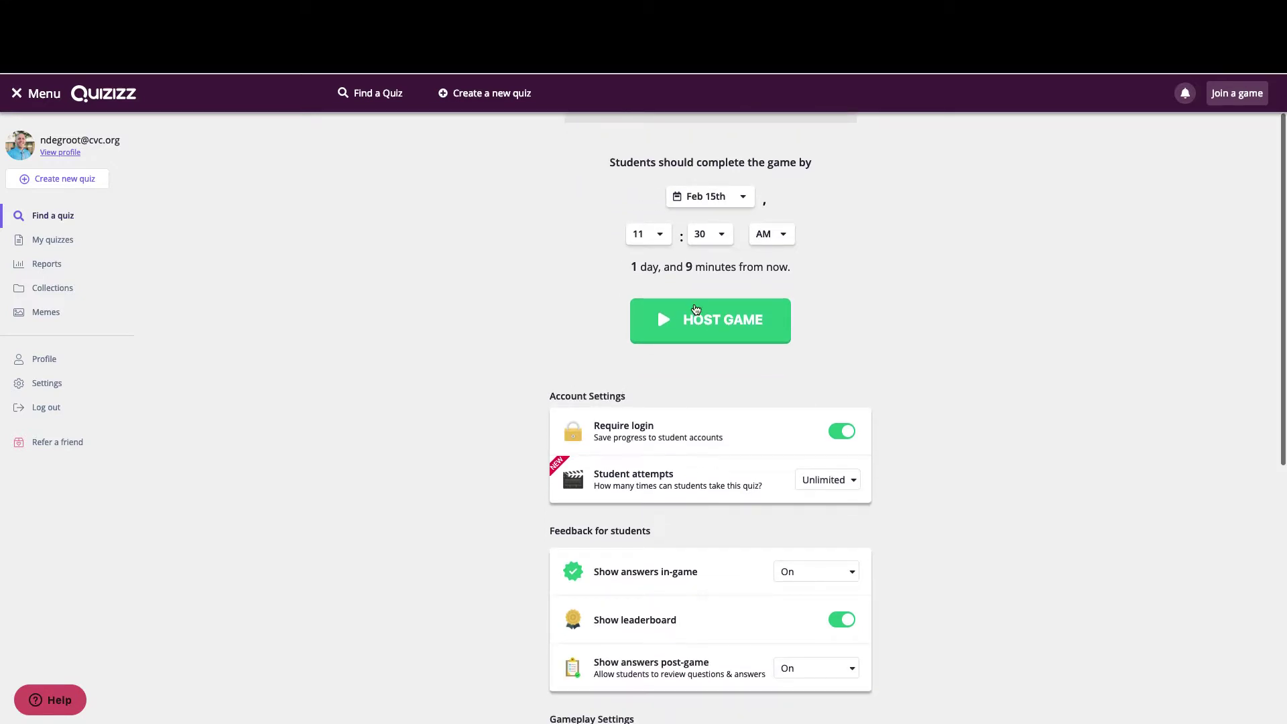
pyautogui.scroll(-1, 637, 439)
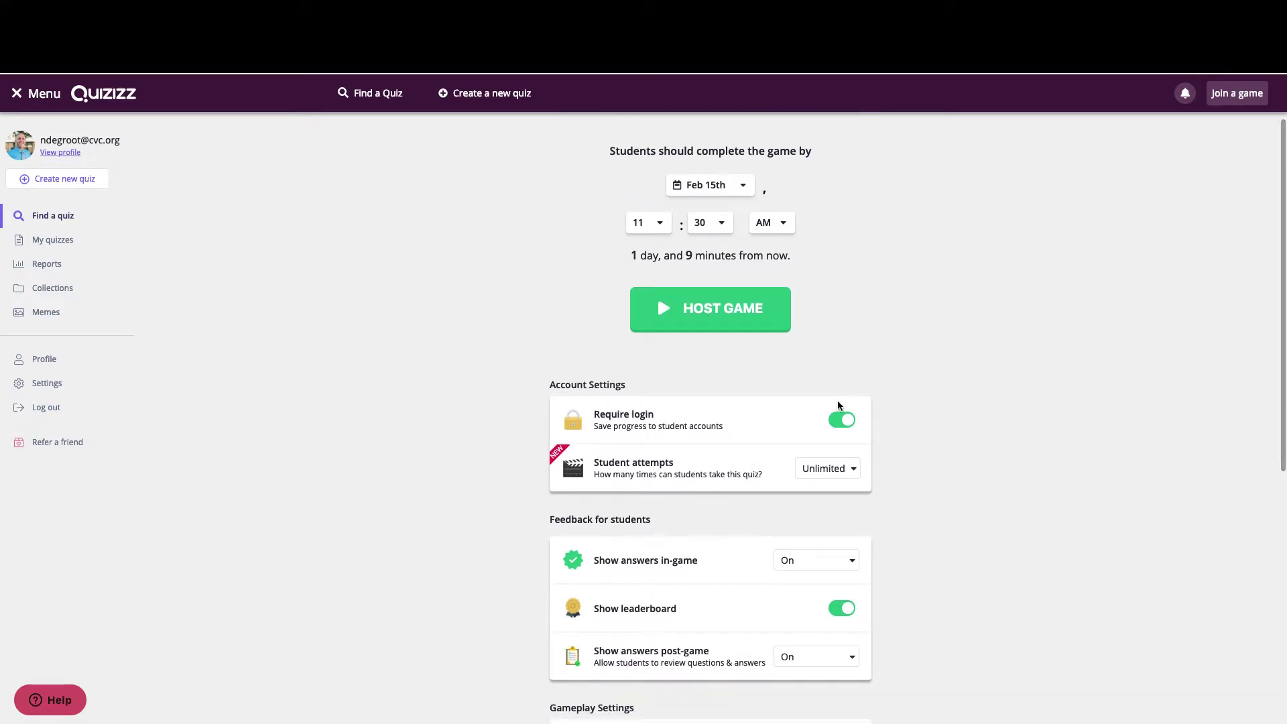
pyautogui.click(843, 420)
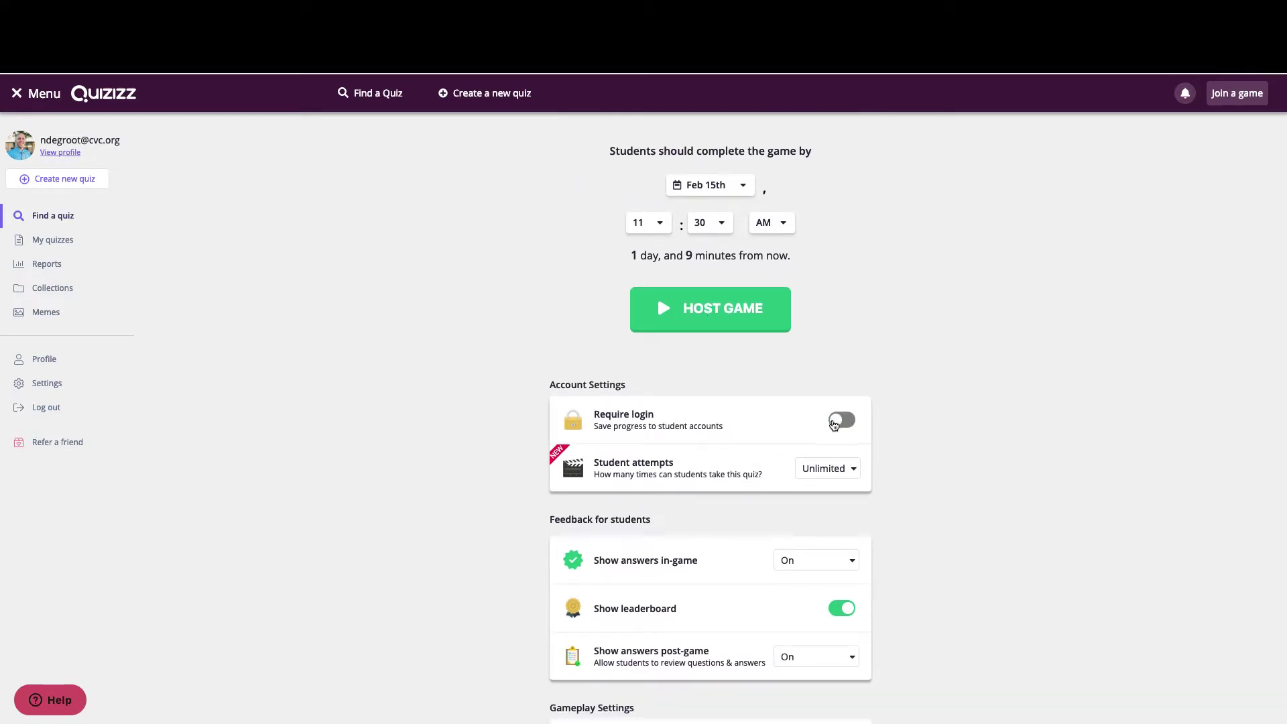
pyautogui.click(836, 423)
pyautogui.click(844, 424)
pyautogui.scroll(-2, 505, 520)
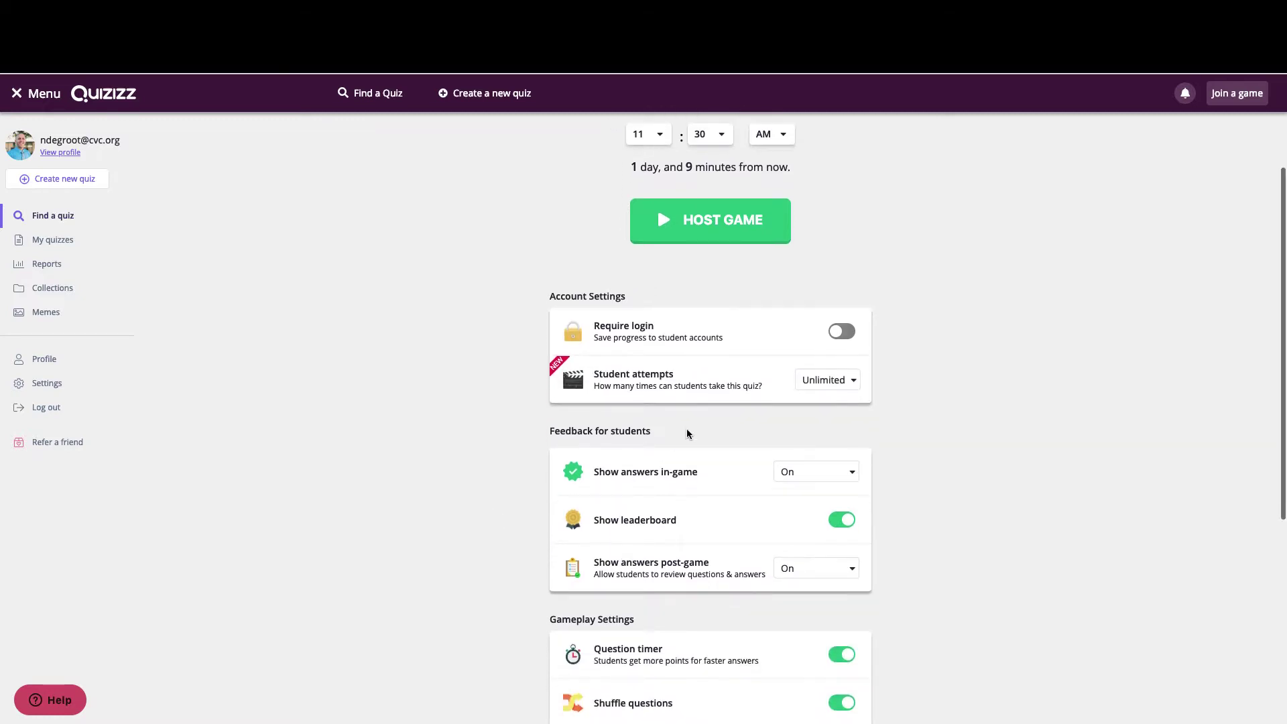
# Step: Try limiting student attempts to 3 with Require login enabled, and turn Require login off again
pyautogui.moveTo(838, 381)
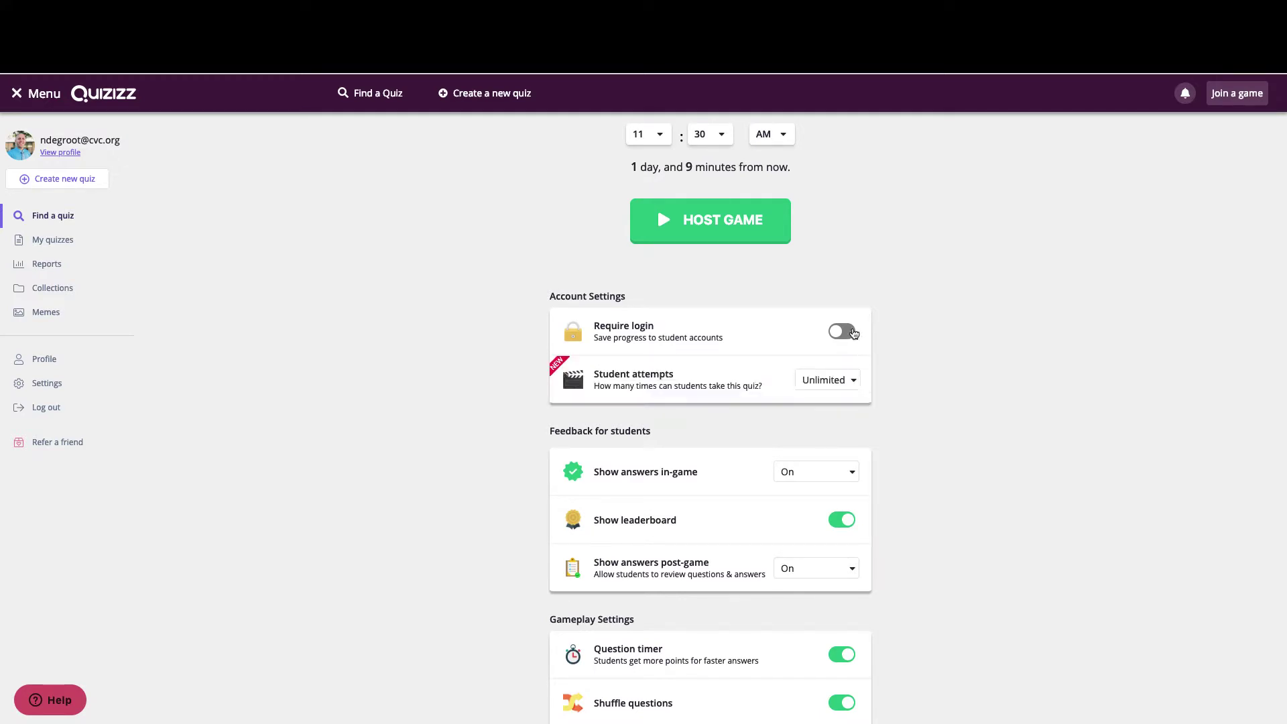
pyautogui.click(846, 333)
pyautogui.click(843, 386)
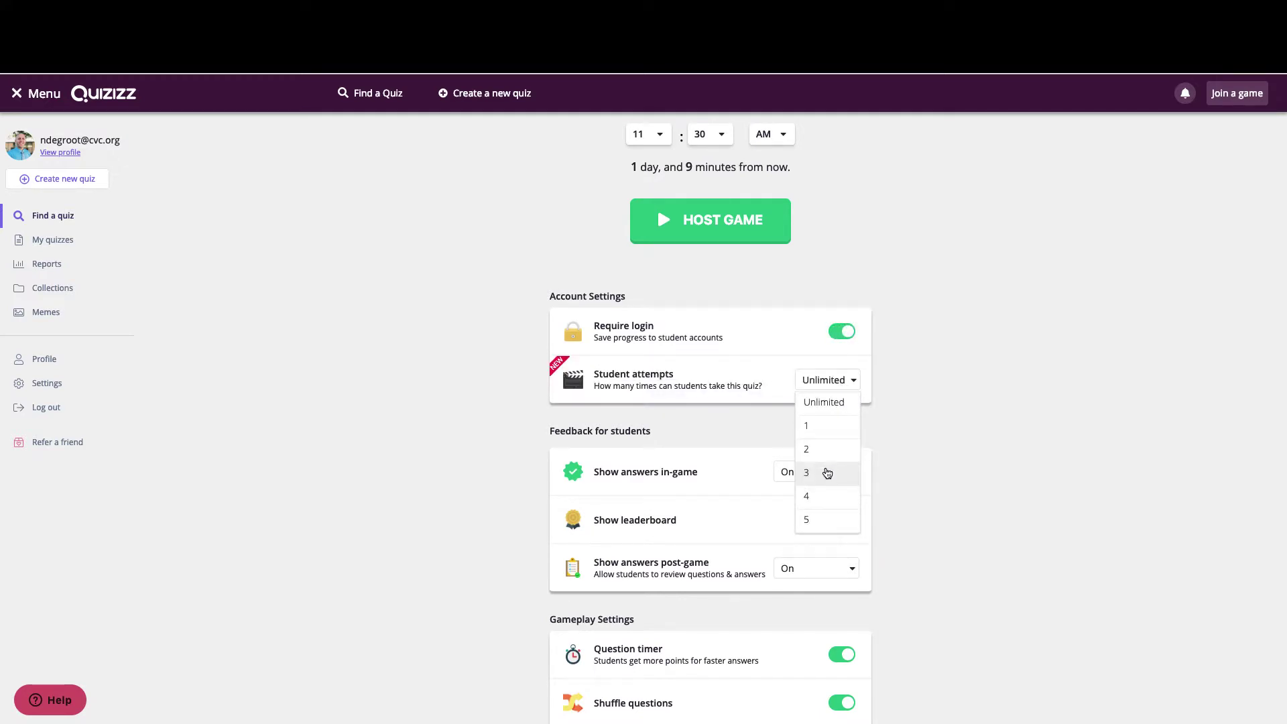
pyautogui.click(826, 474)
pyautogui.click(840, 330)
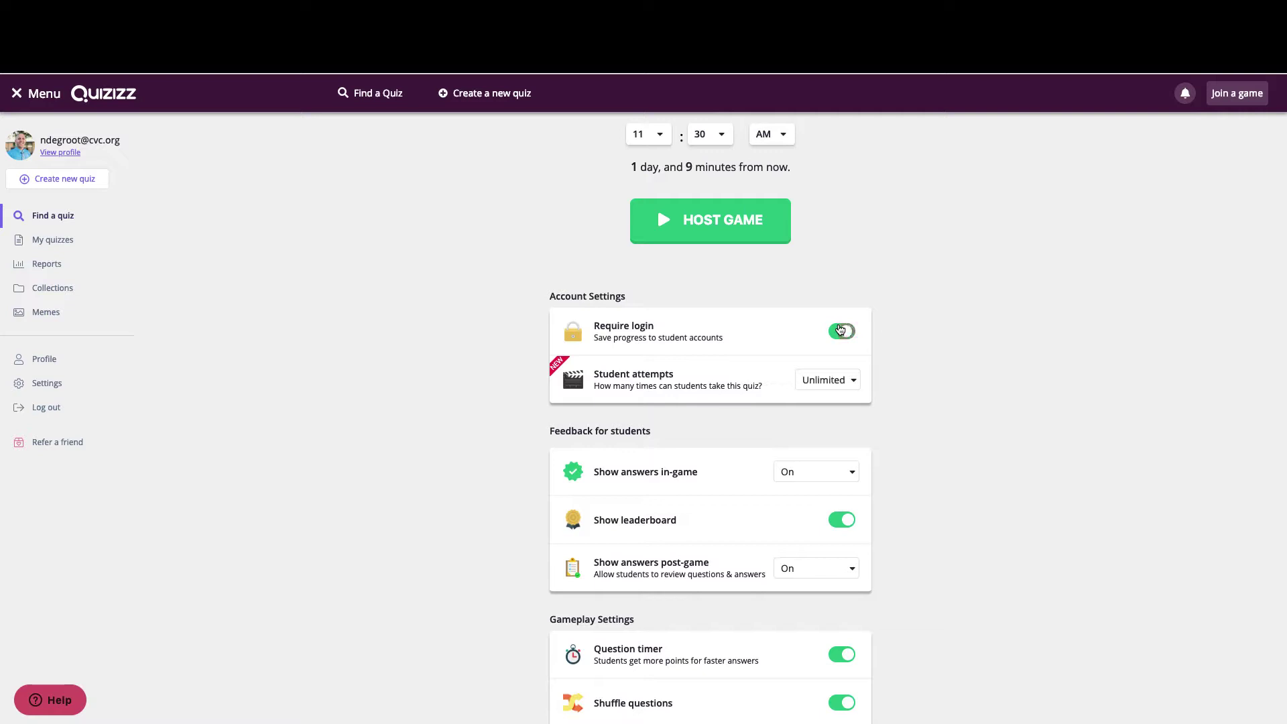
# Step: Check the options for showing answers in-game and post-game, and turn off the leaderboard
pyautogui.scroll(-2, 484, 526)
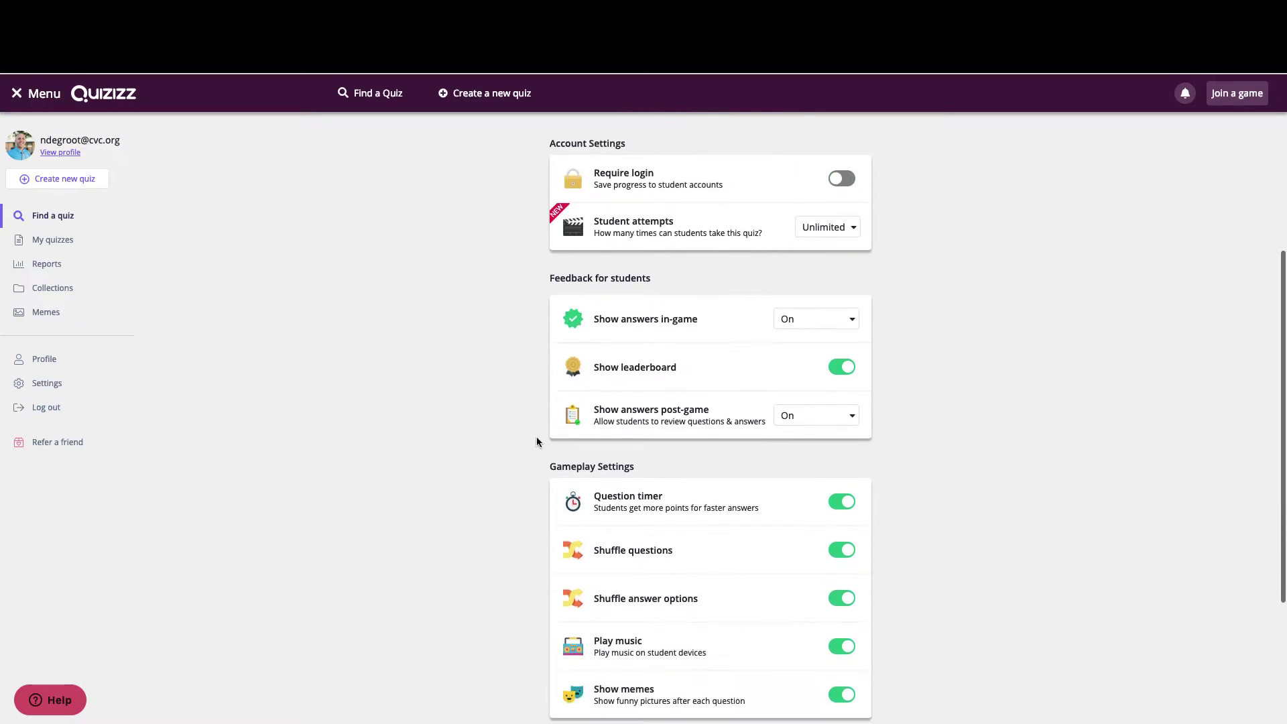
pyautogui.click(785, 327)
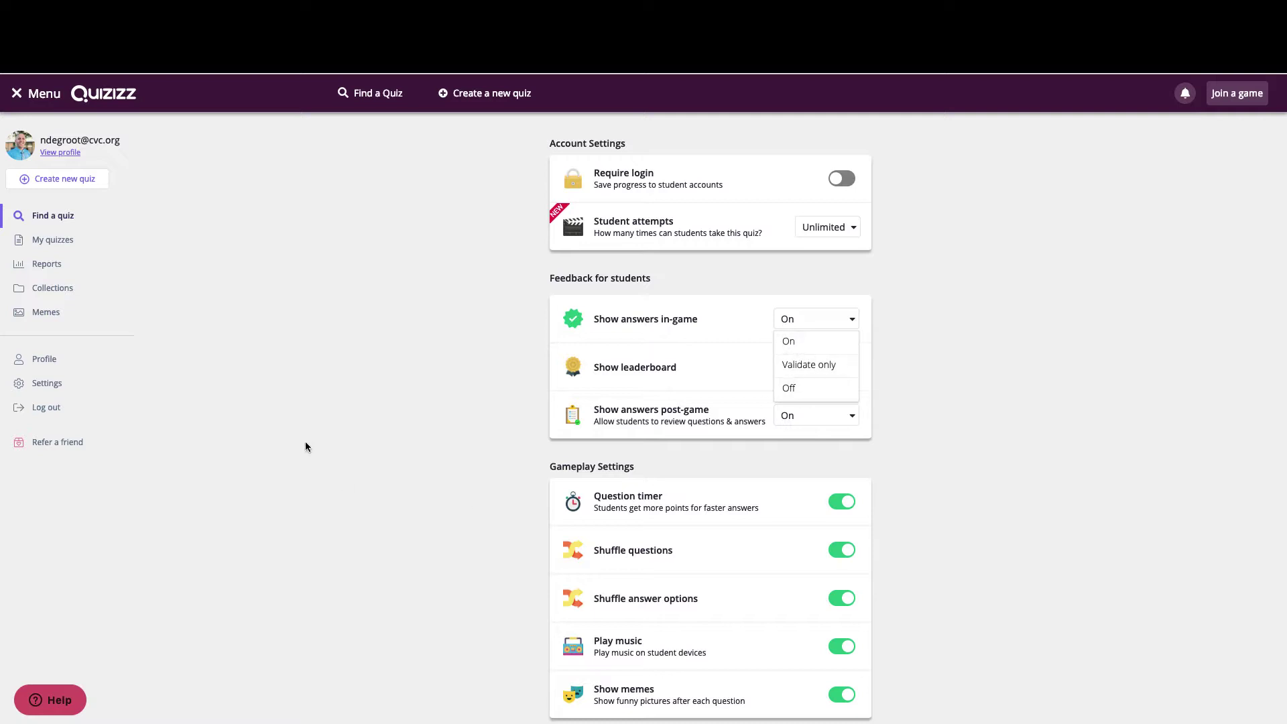
pyautogui.click(505, 394)
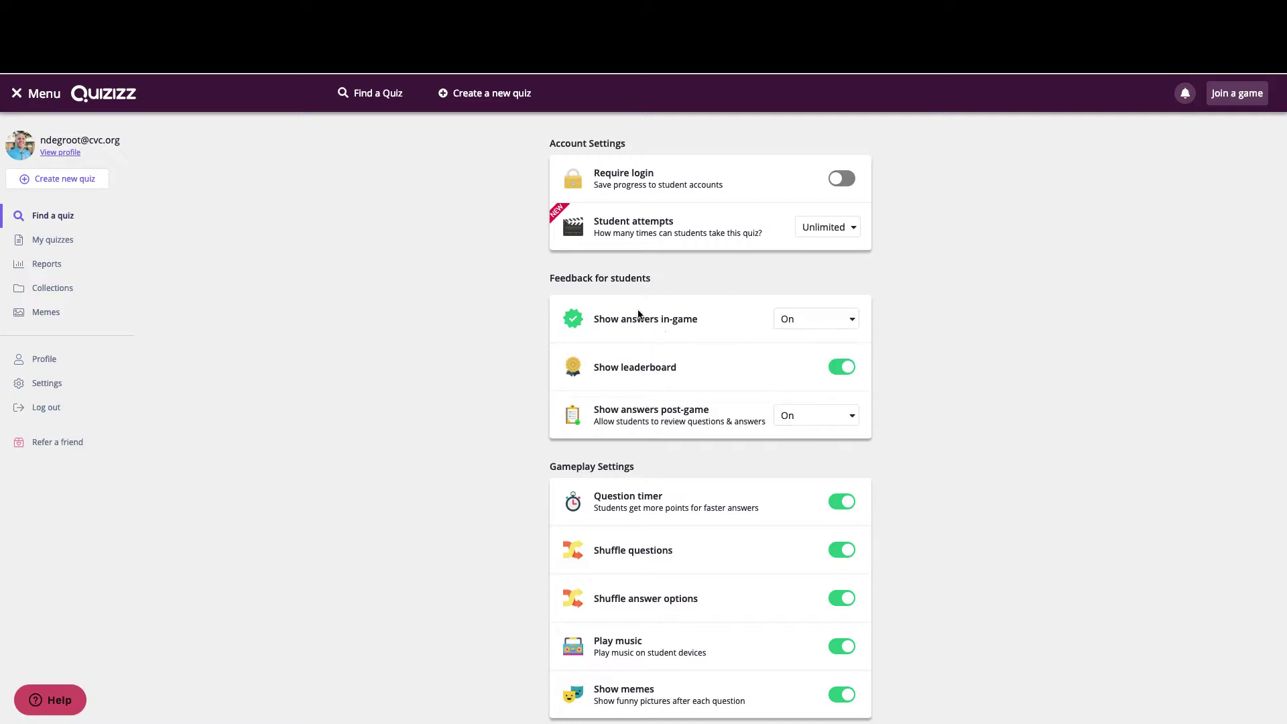
pyautogui.click(842, 373)
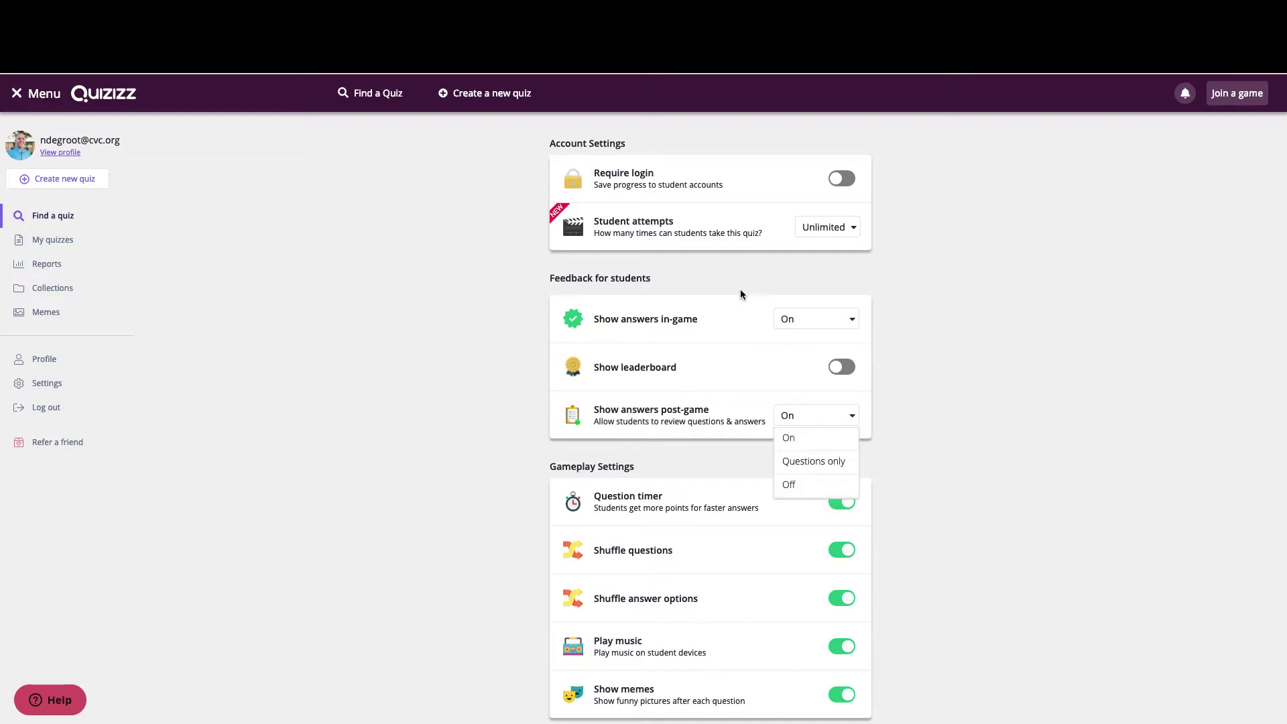
pyautogui.click(419, 427)
# Step: Turn off the question timer in the gameplay settings
pyautogui.scroll(-1, 509, 527)
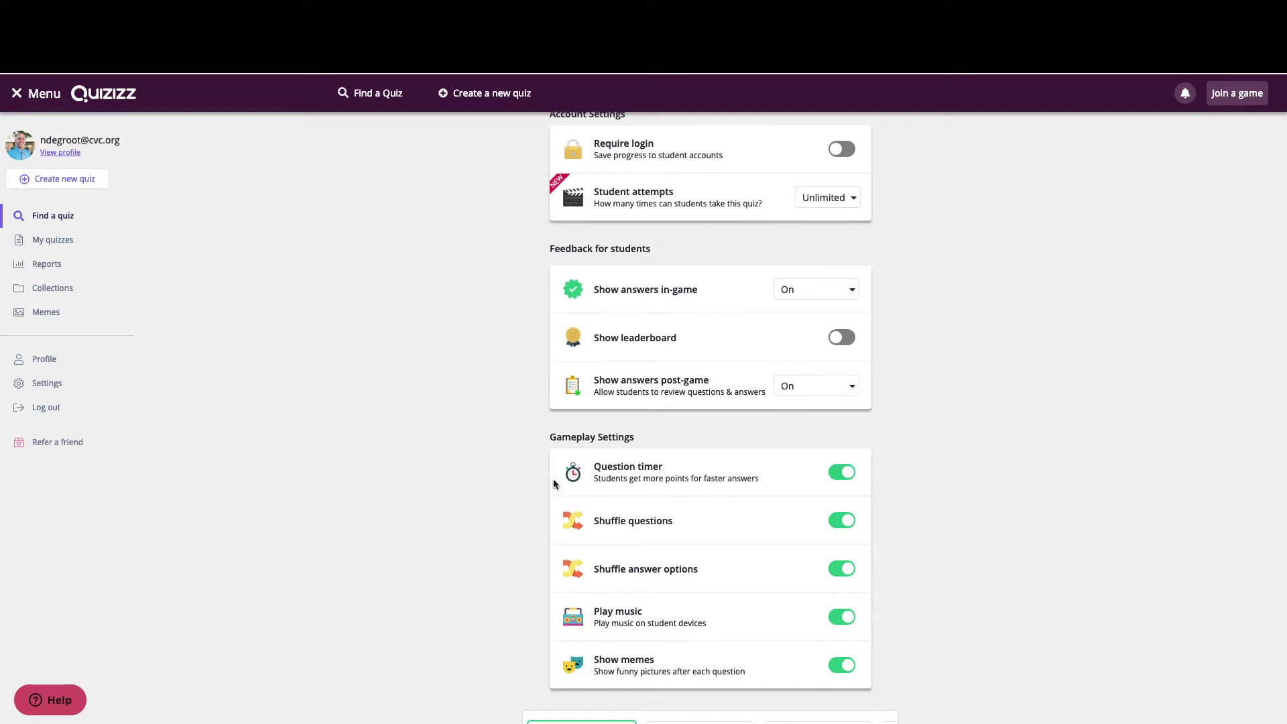
pyautogui.scroll(-3, 559, 478)
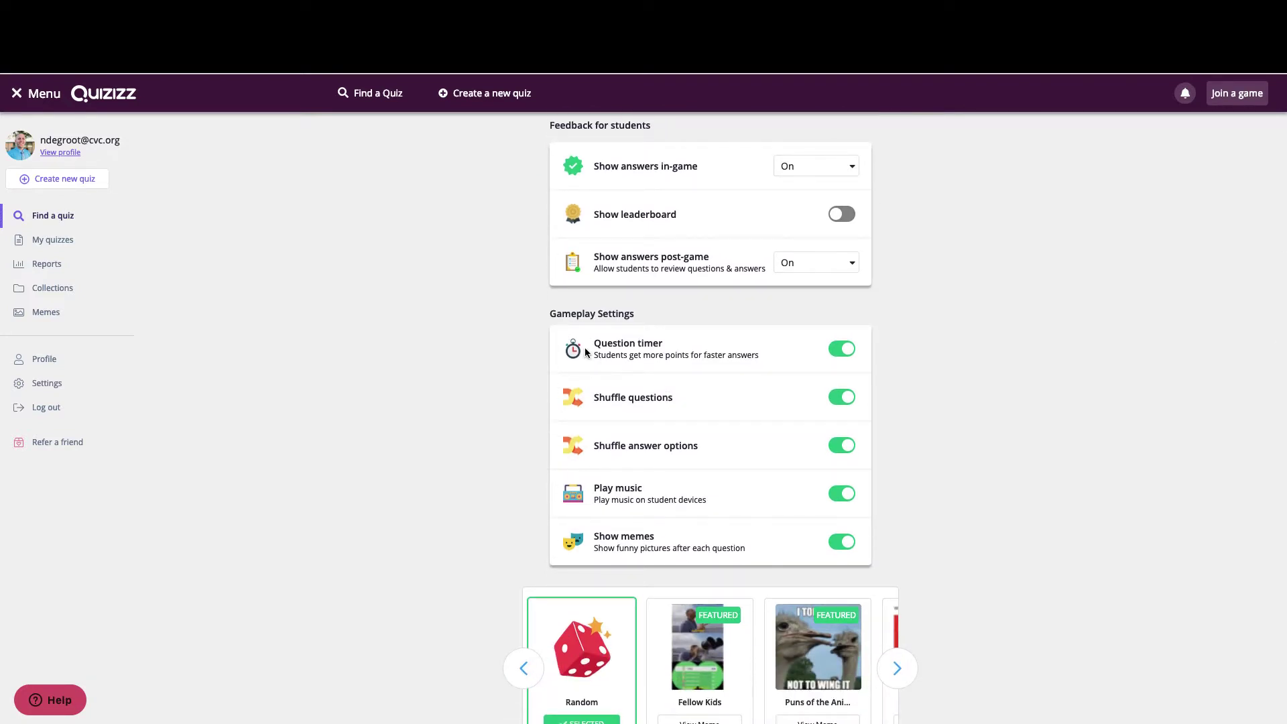
pyautogui.click(838, 351)
# Step: Look through the featured meme sets available for the homework game
pyautogui.scroll(-1, 698, 563)
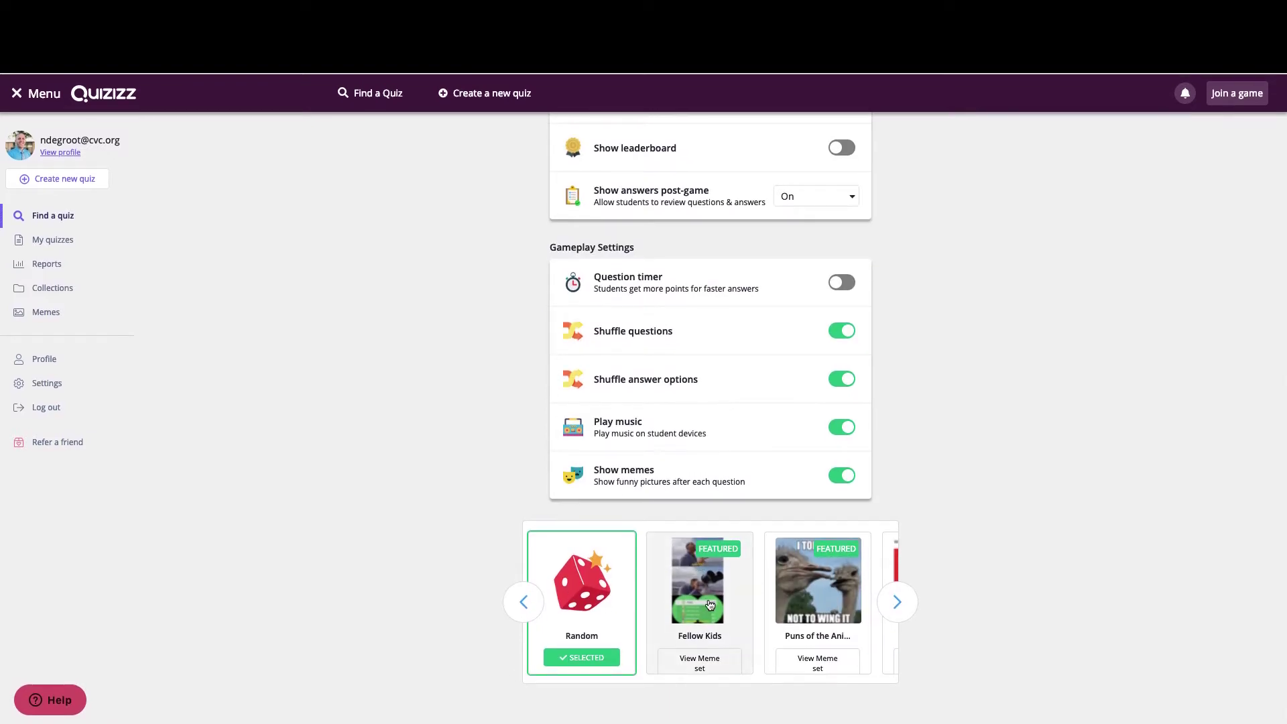
pyautogui.hscroll(1, 710, 605)
pyautogui.hscroll(3, 710, 605)
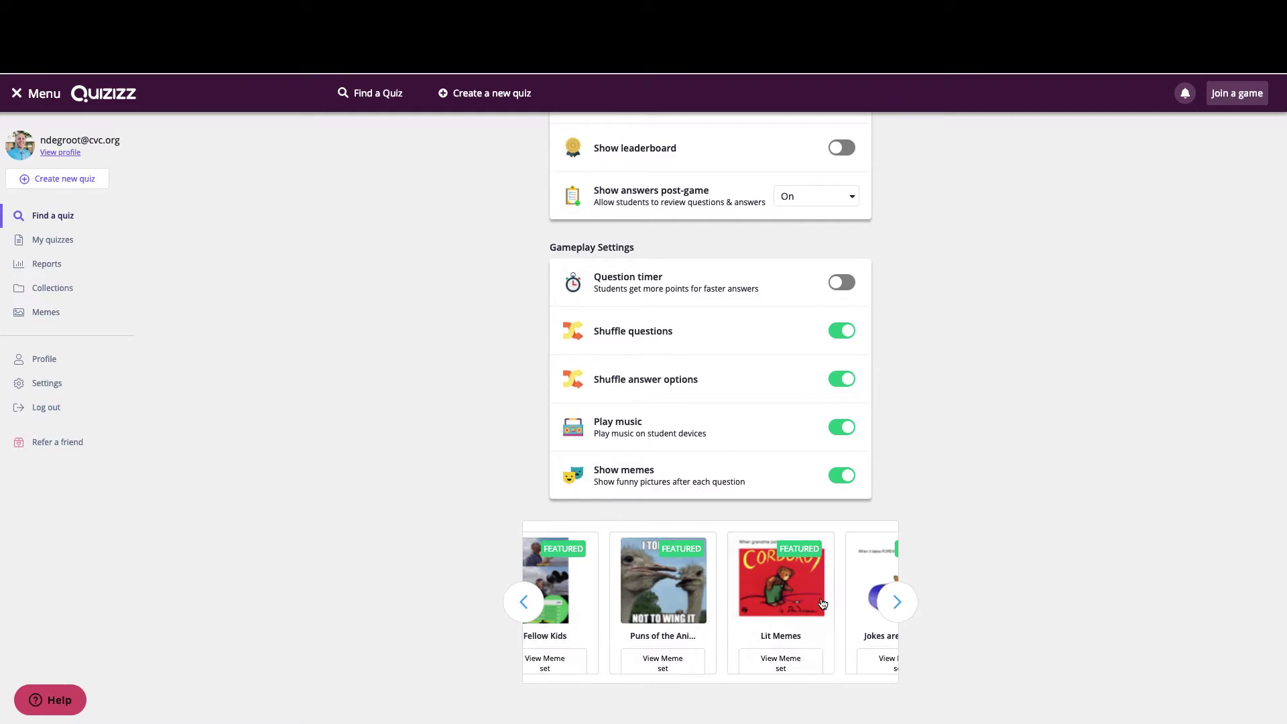
pyautogui.hscroll(4, 838, 613)
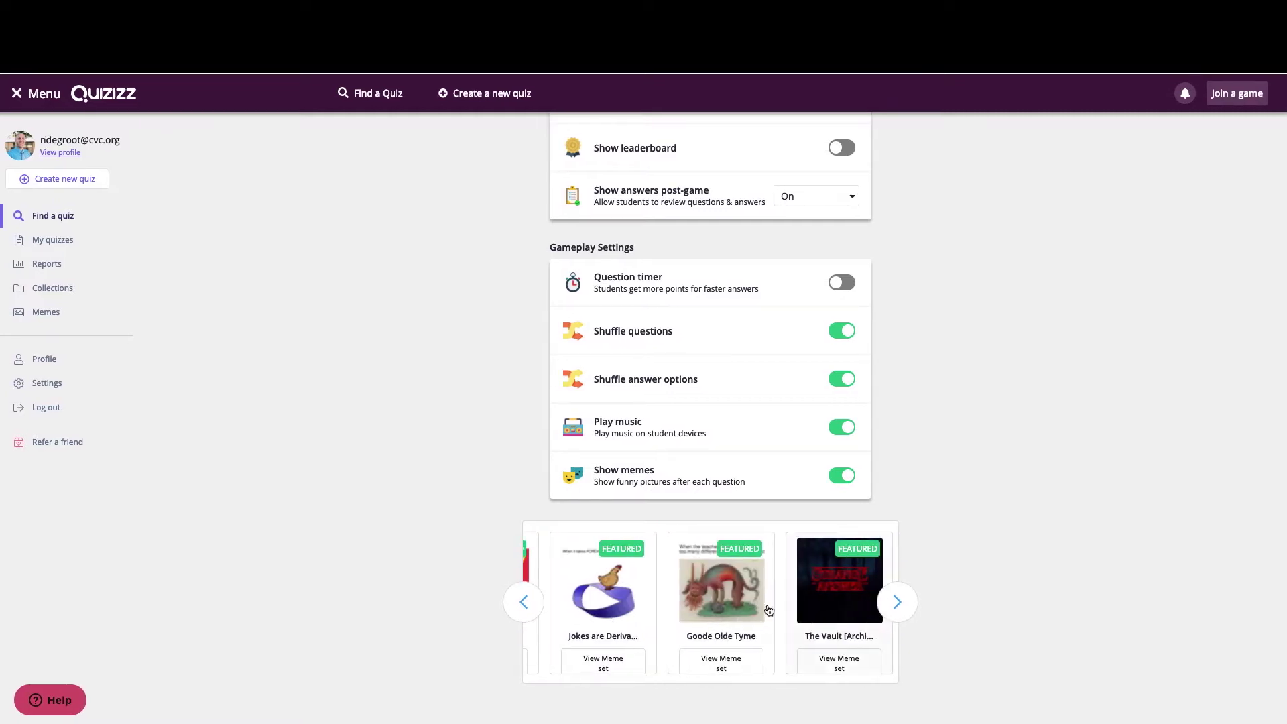
pyautogui.hscroll(-4, 700, 588)
pyautogui.hscroll(-2, 701, 588)
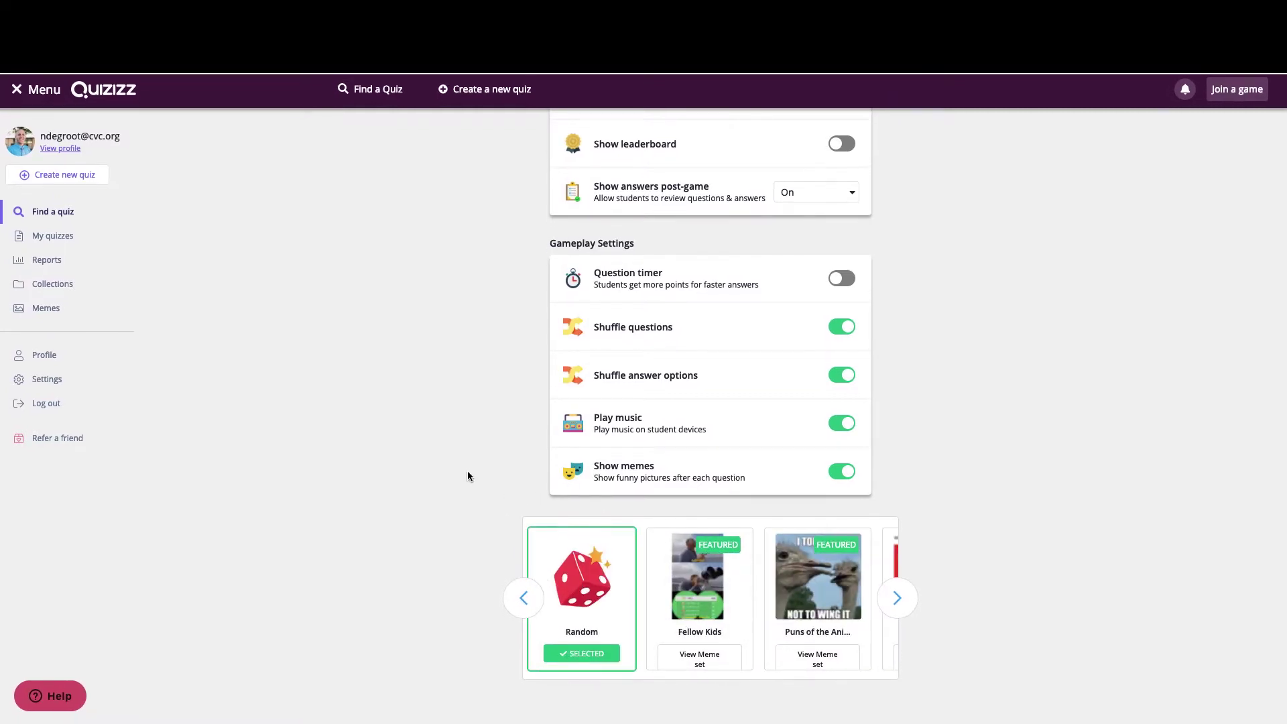
# Step: Host the Present & Past Tense Verbs homework game and end it once it is running
pyautogui.scroll(10, 494, 402)
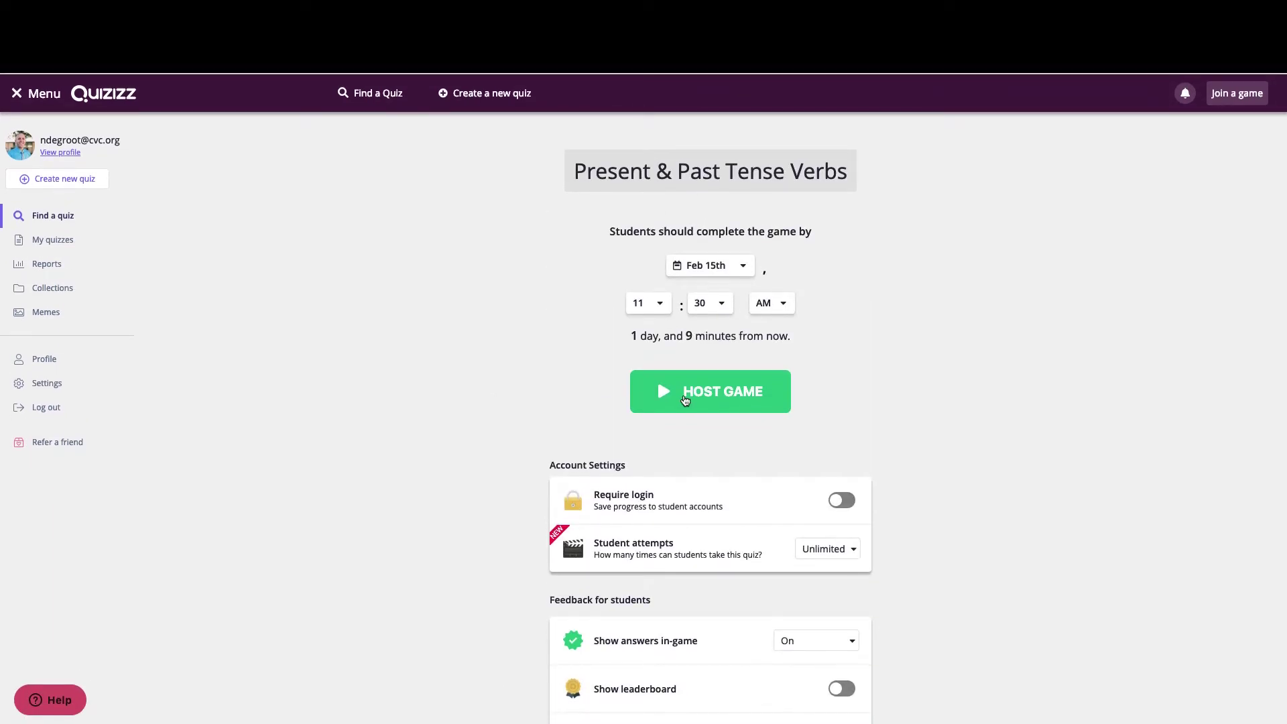
pyautogui.click(685, 399)
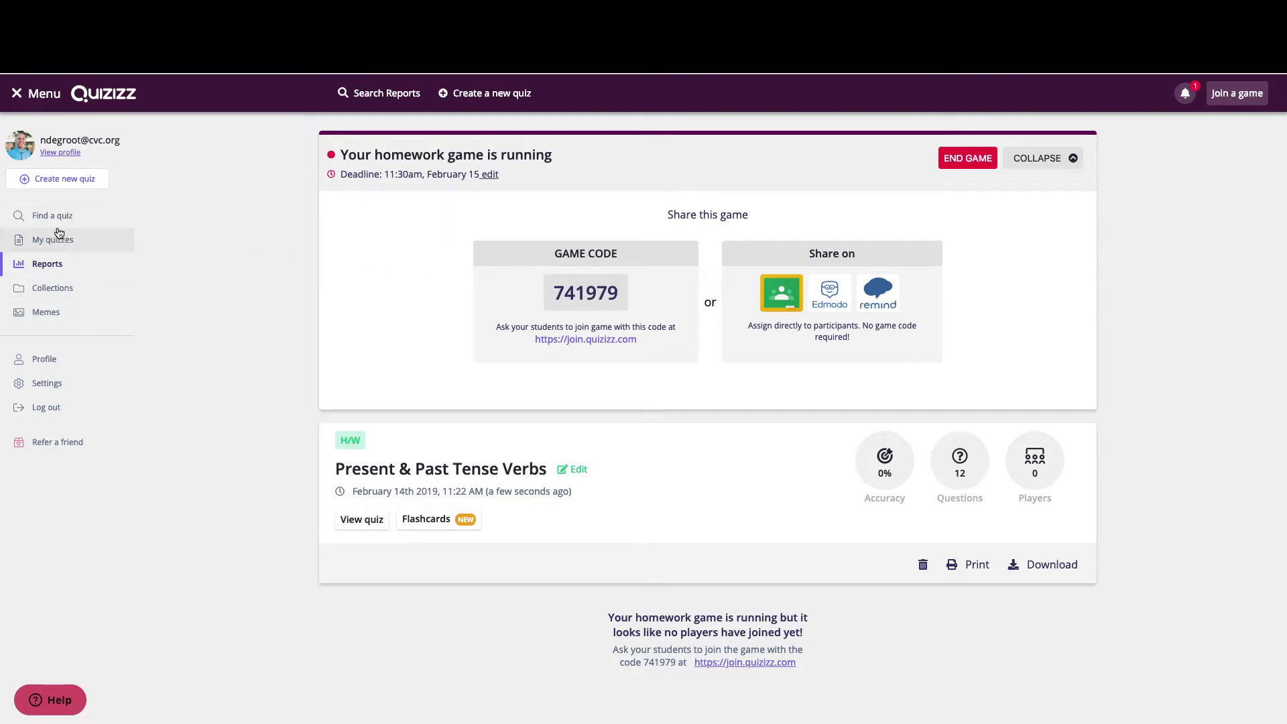
pyautogui.click(962, 163)
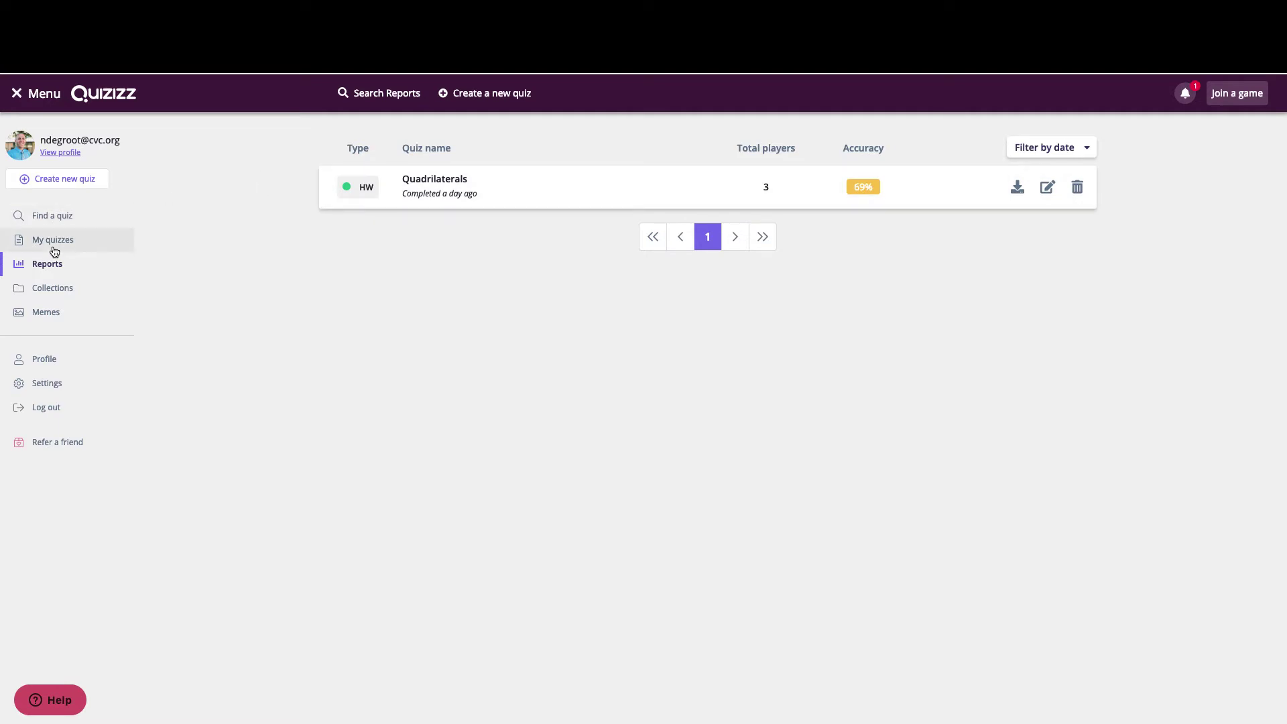
# Step: Start a solo game of the Present & Past Tense Verbs quiz and answer the first question with "ed"
pyautogui.click(50, 224)
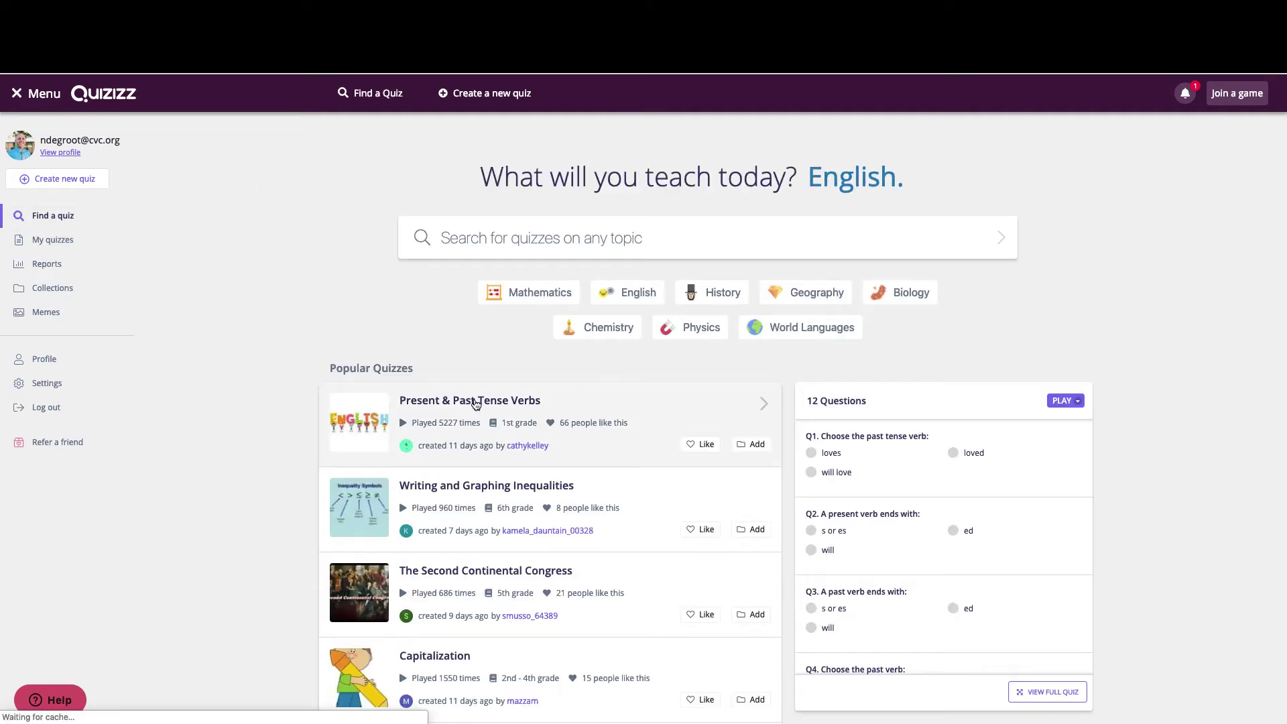
pyautogui.click(475, 401)
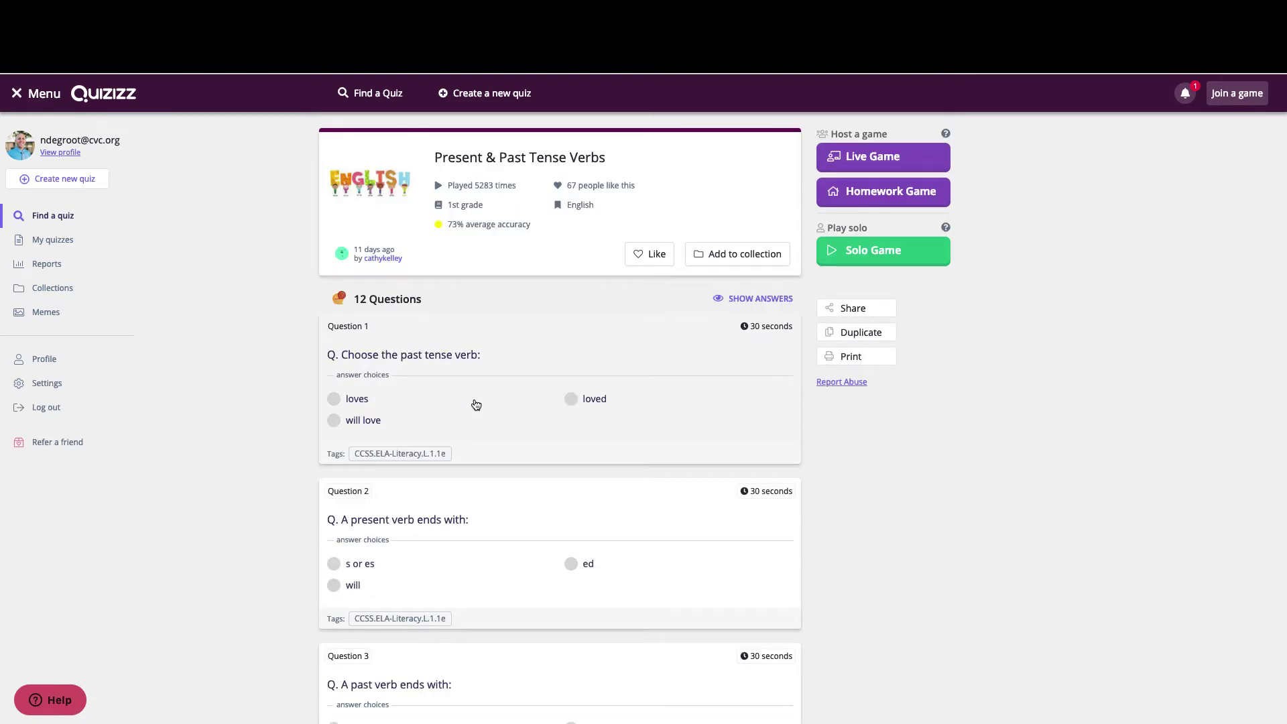
pyautogui.click(843, 255)
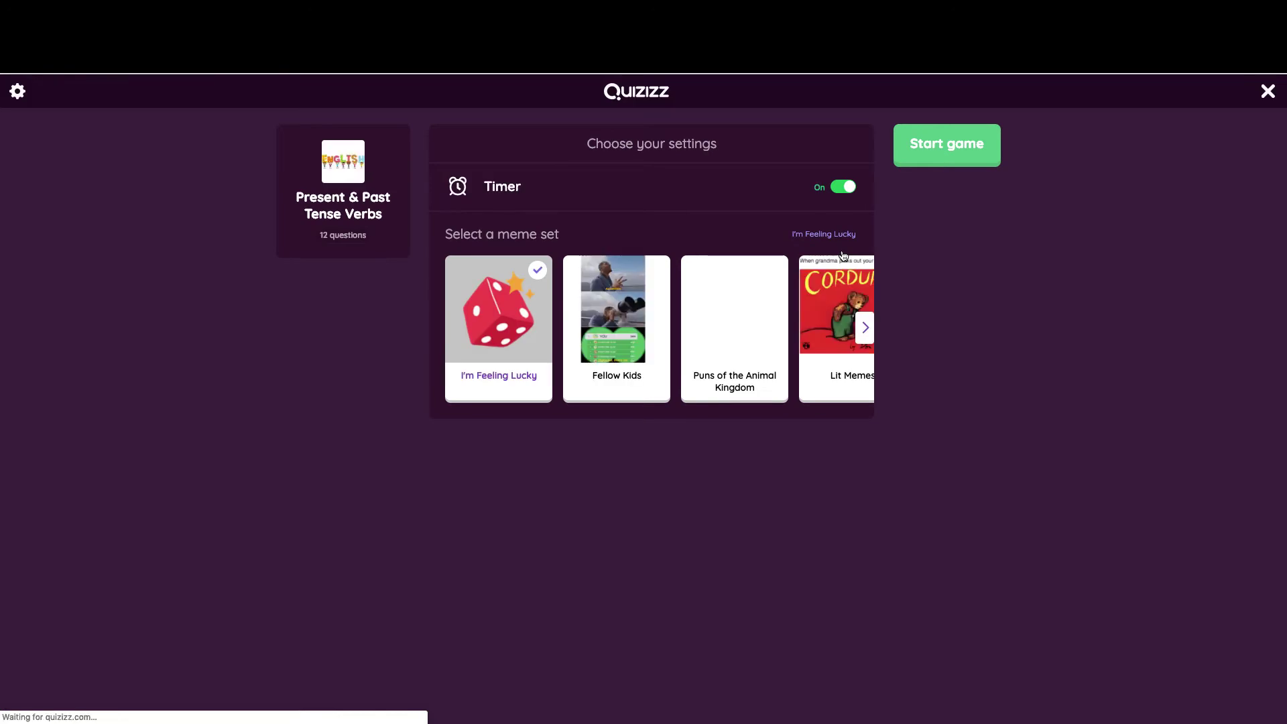
pyautogui.click(937, 148)
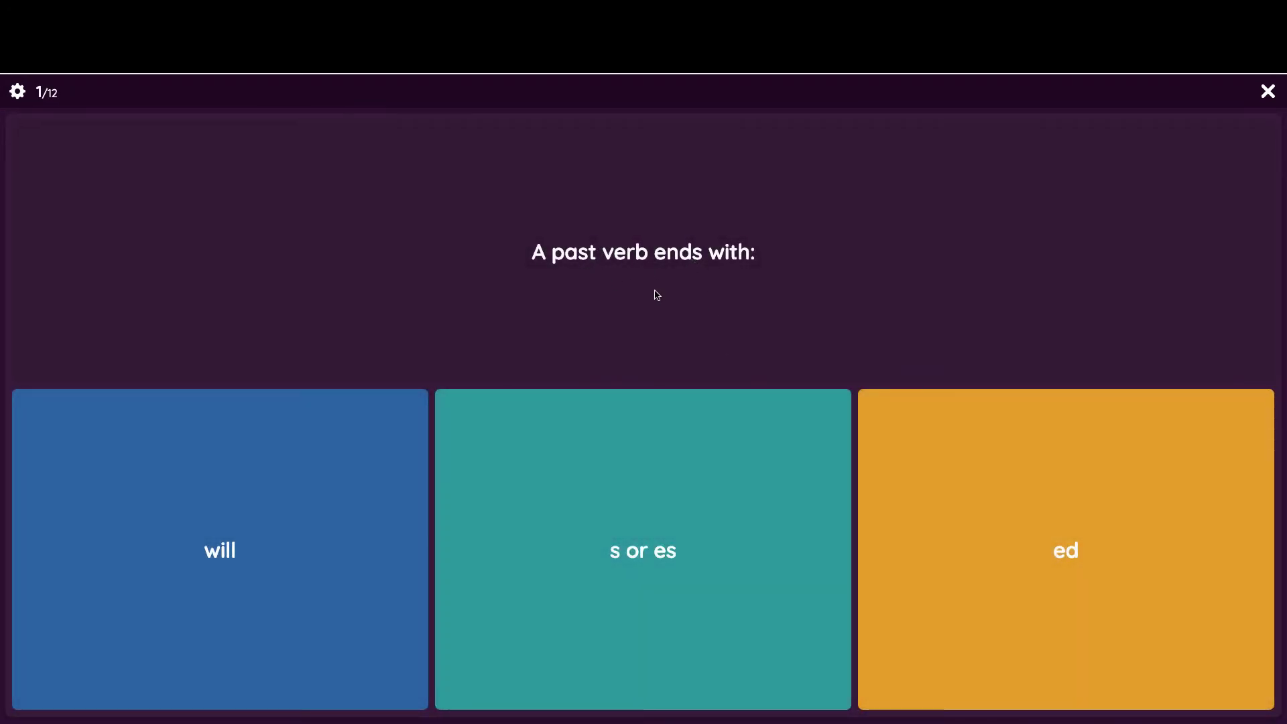
pyautogui.click(1050, 581)
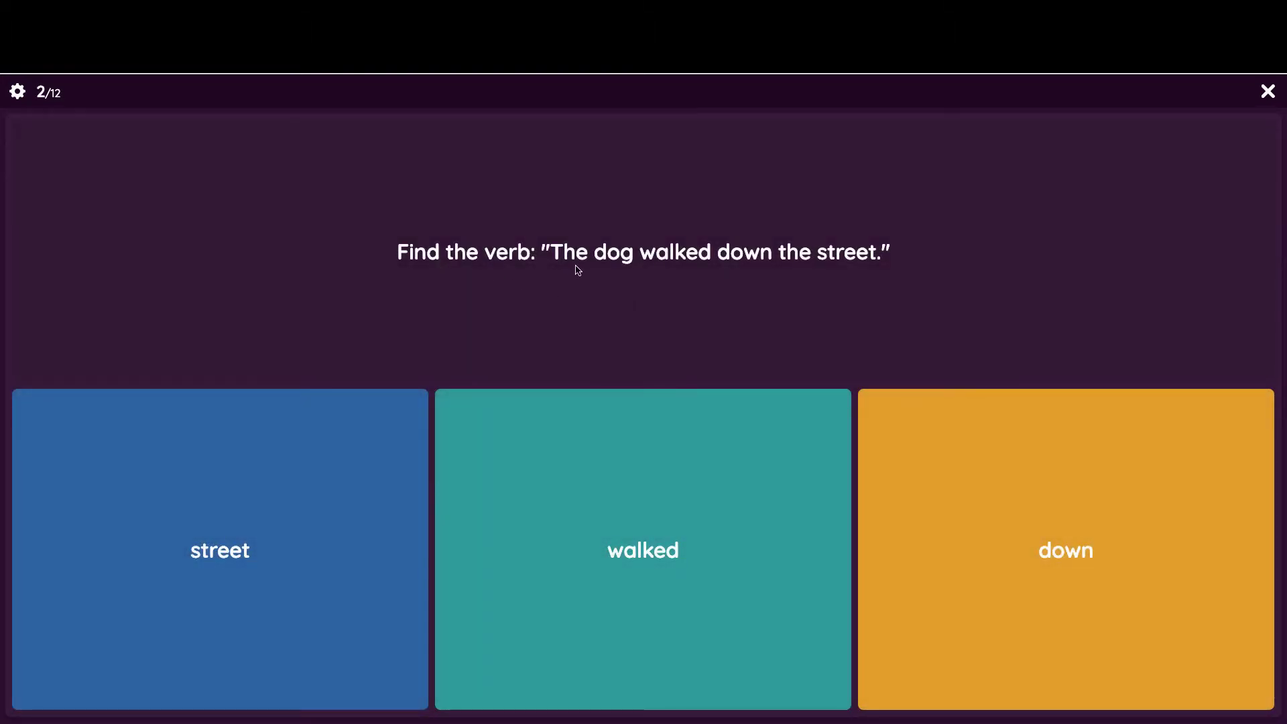
# Step: Answer the second to fourth quiz questions with "walked", "loves" and "washed", and move on to the fifth
pyautogui.click(644, 575)
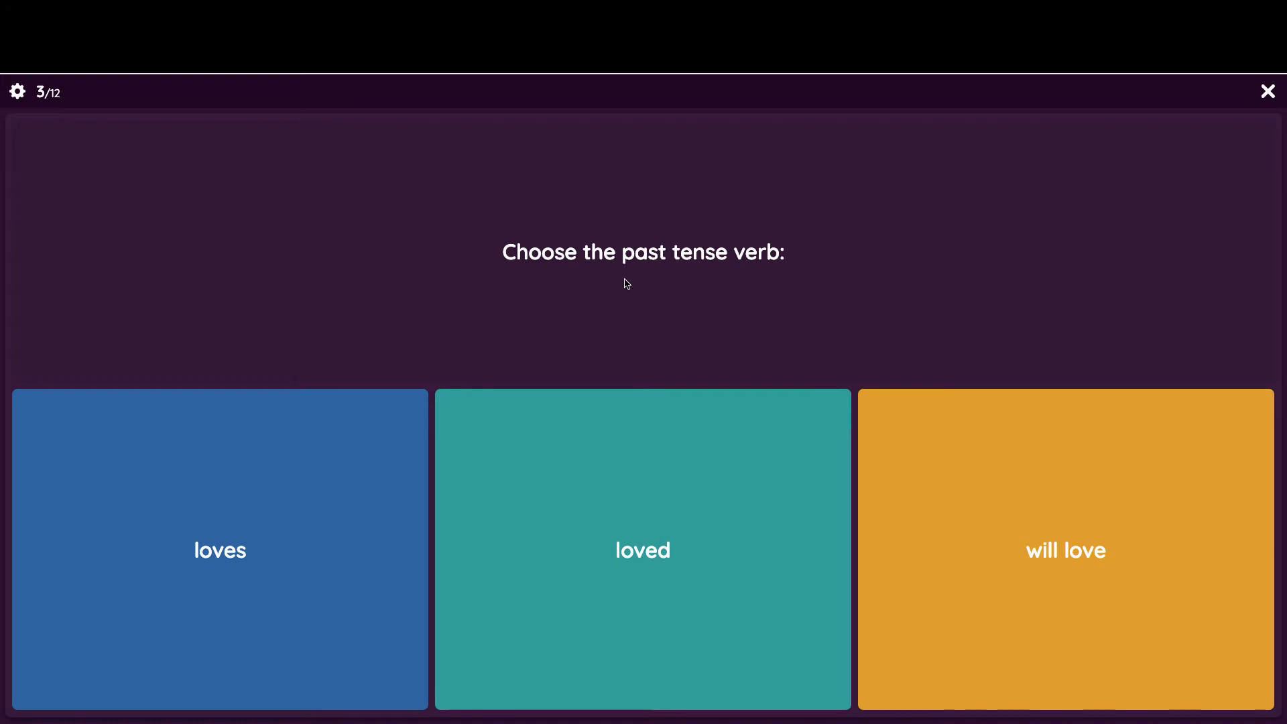
pyautogui.click(246, 580)
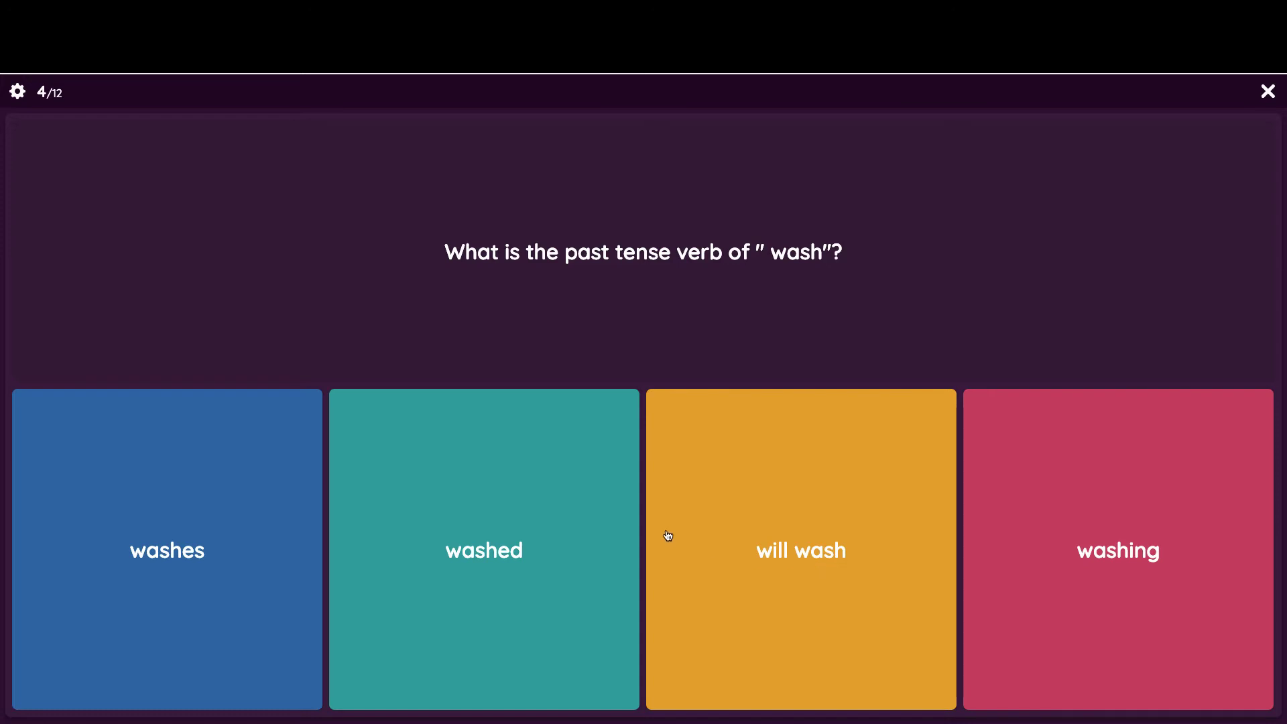
pyautogui.click(498, 556)
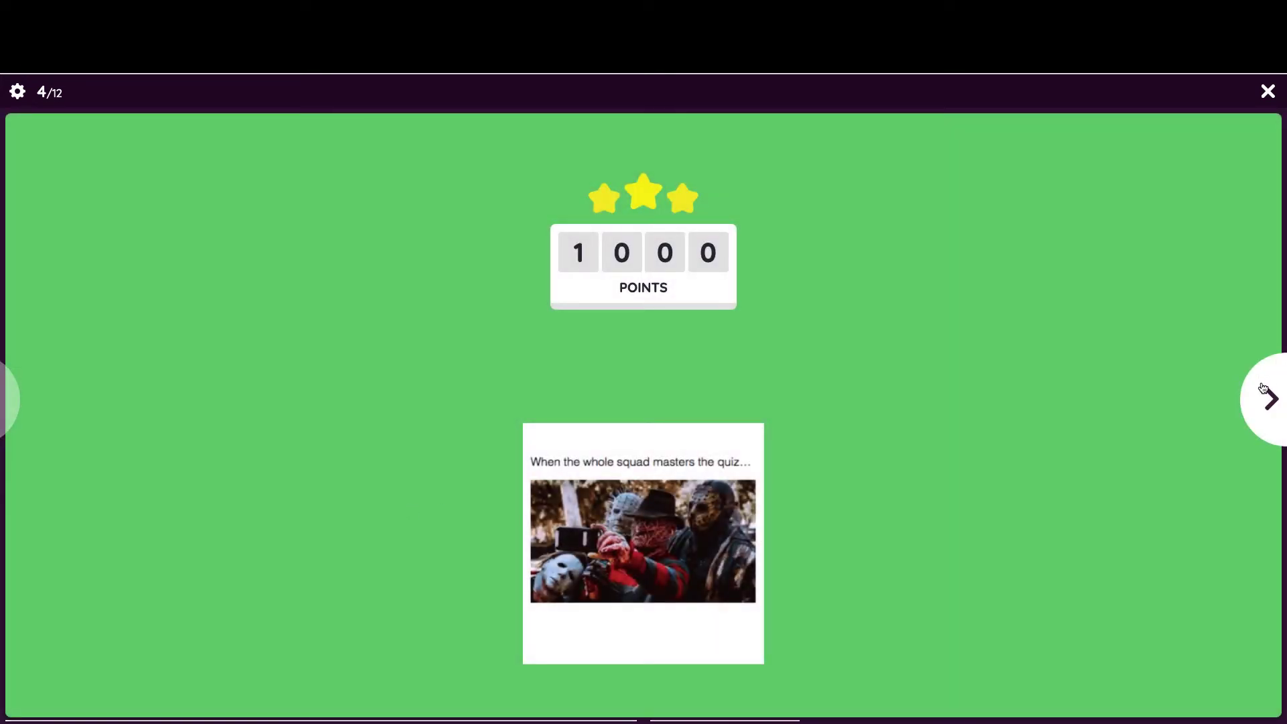
pyautogui.click(1262, 392)
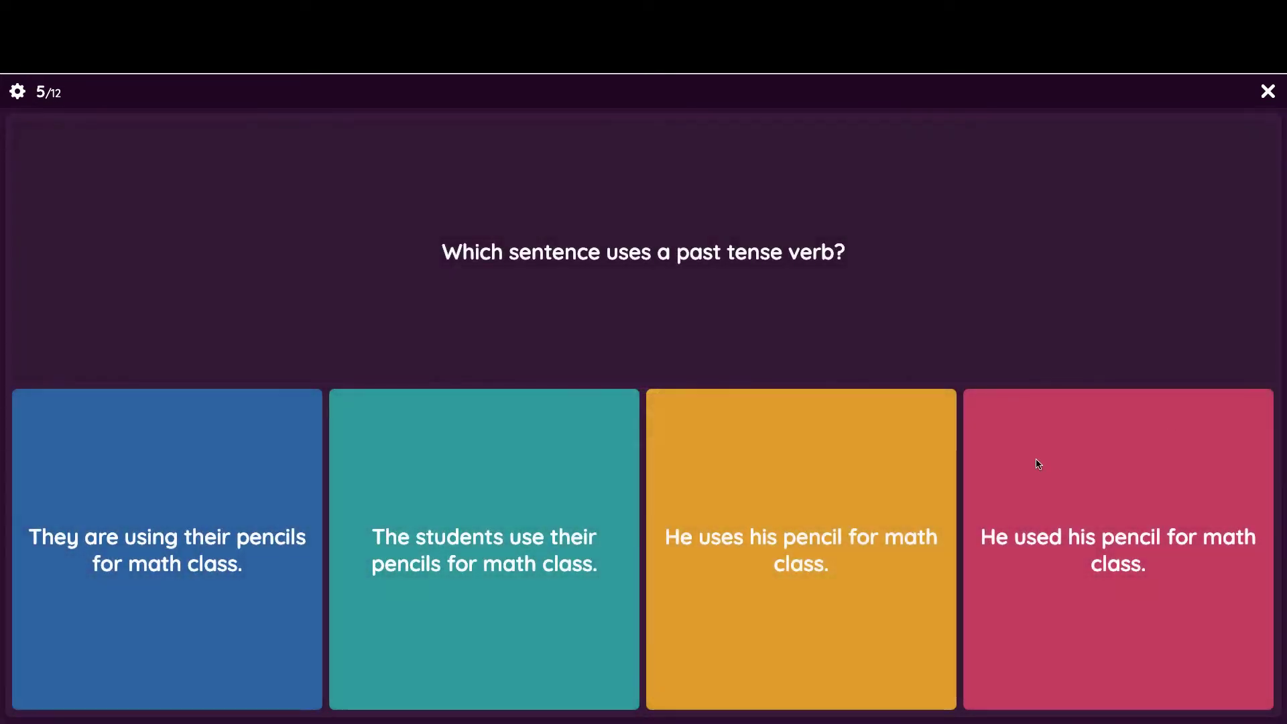
# Step: Answer the fifth to seventh questions with "He uses his pencil for math class.", "s or es" and "will blew"
pyautogui.click(798, 534)
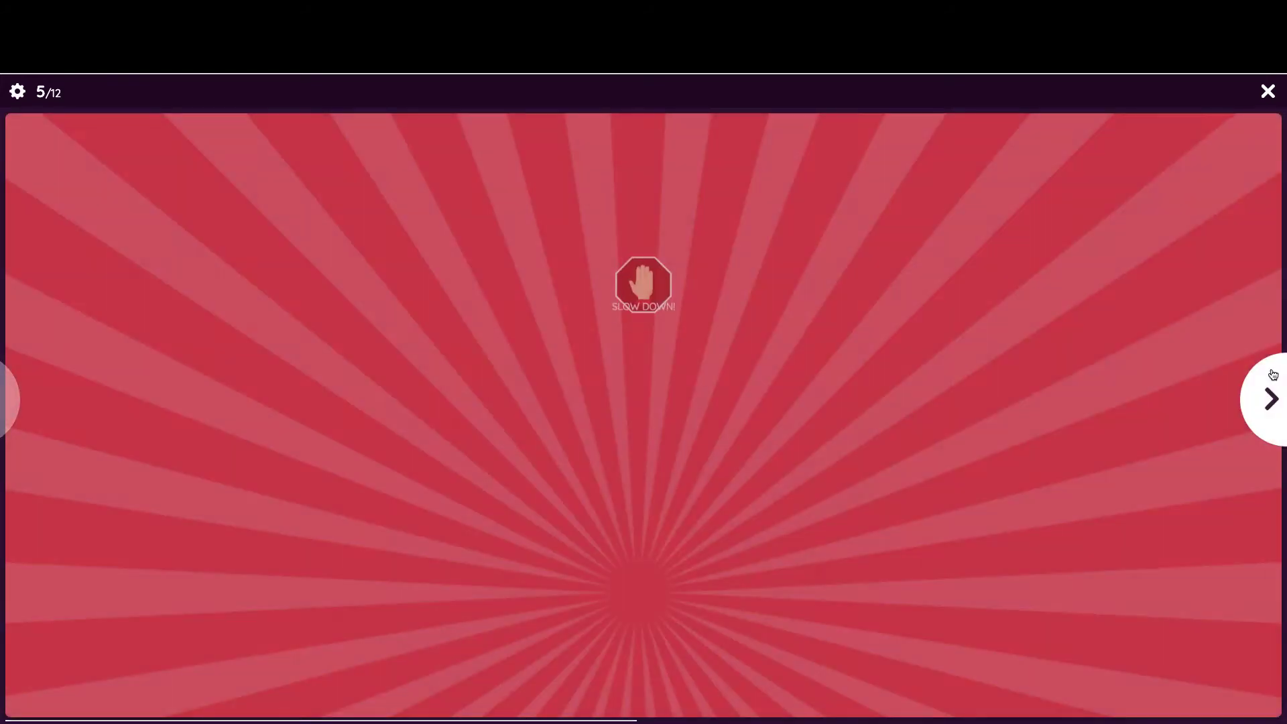
pyautogui.click(1273, 376)
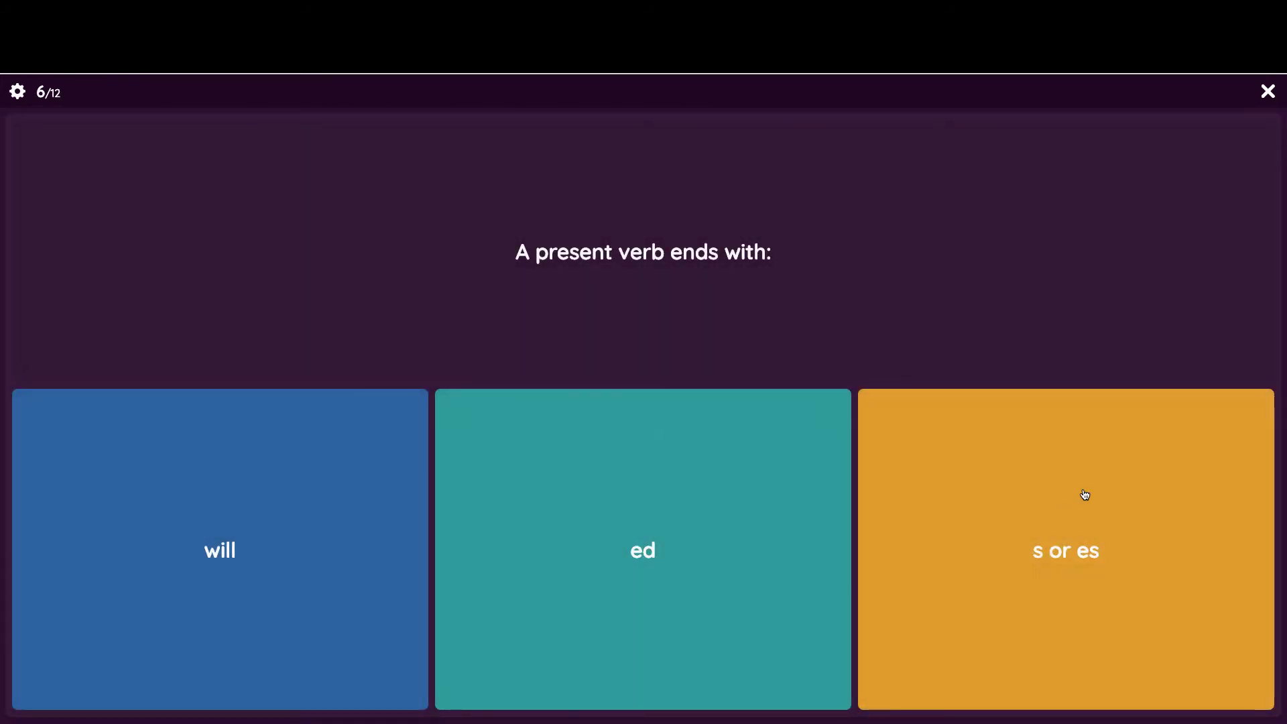
pyautogui.click(1075, 582)
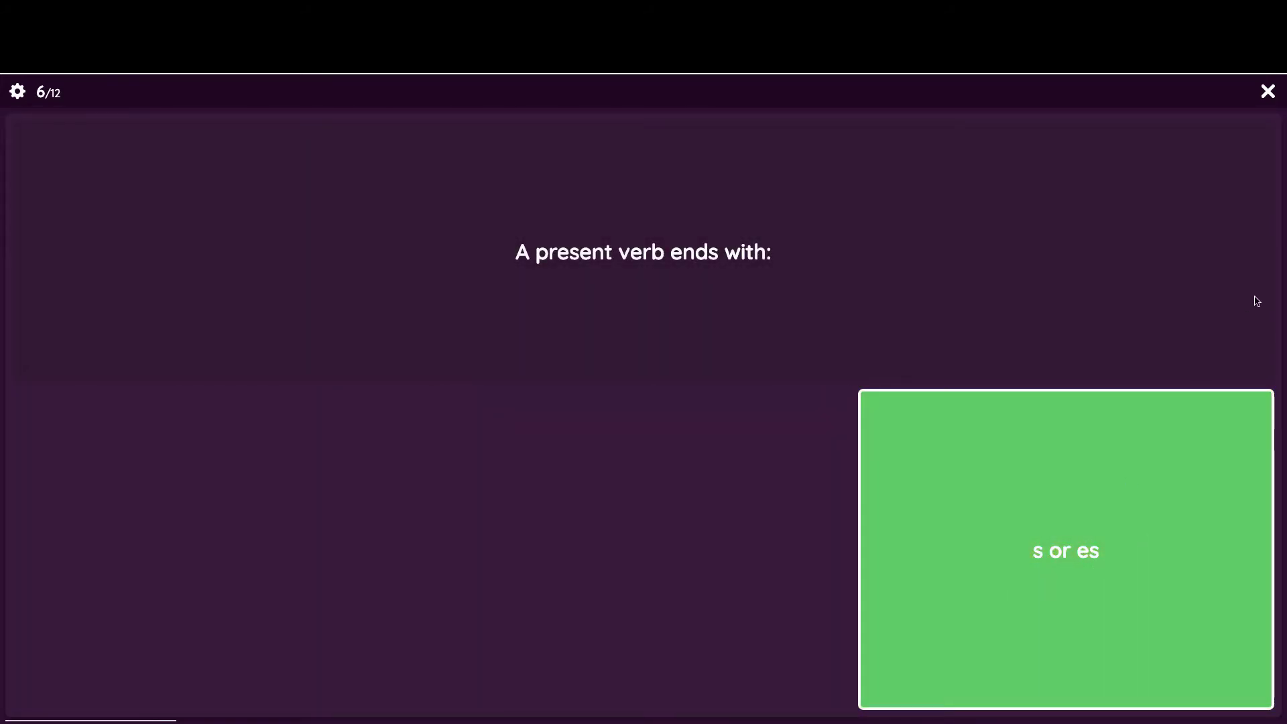
pyautogui.click(1262, 352)
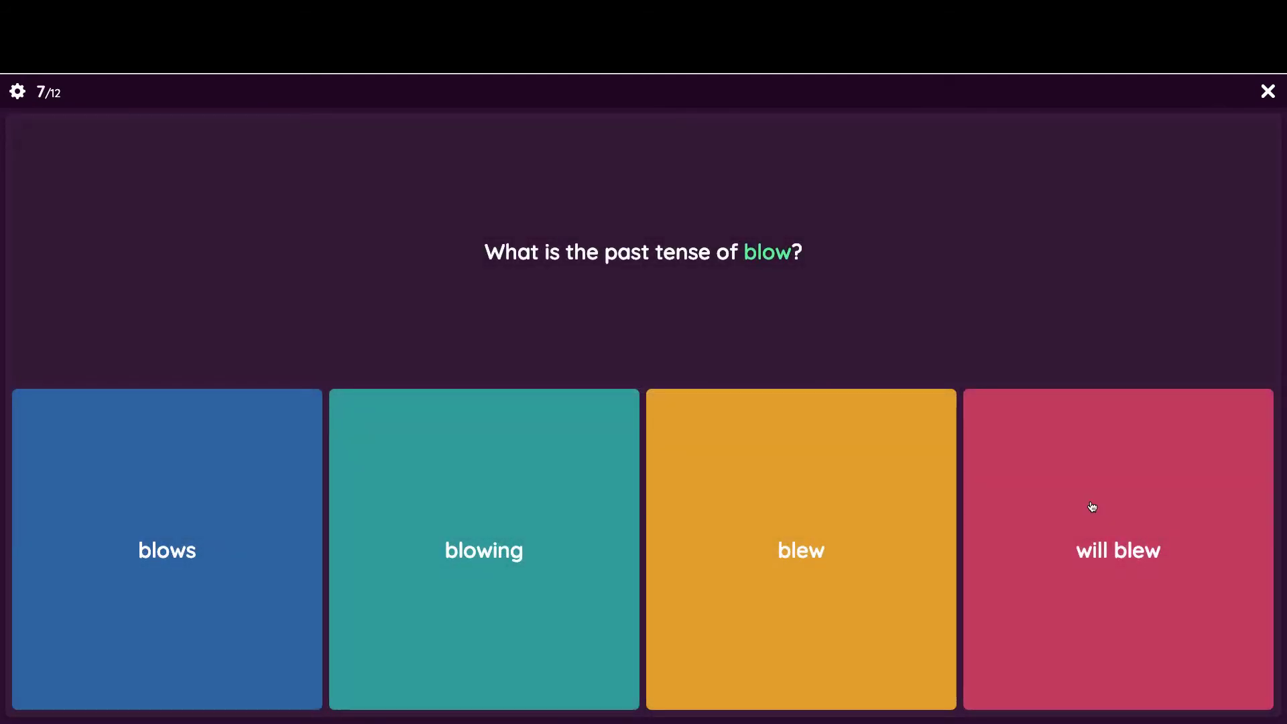
pyautogui.click(1091, 507)
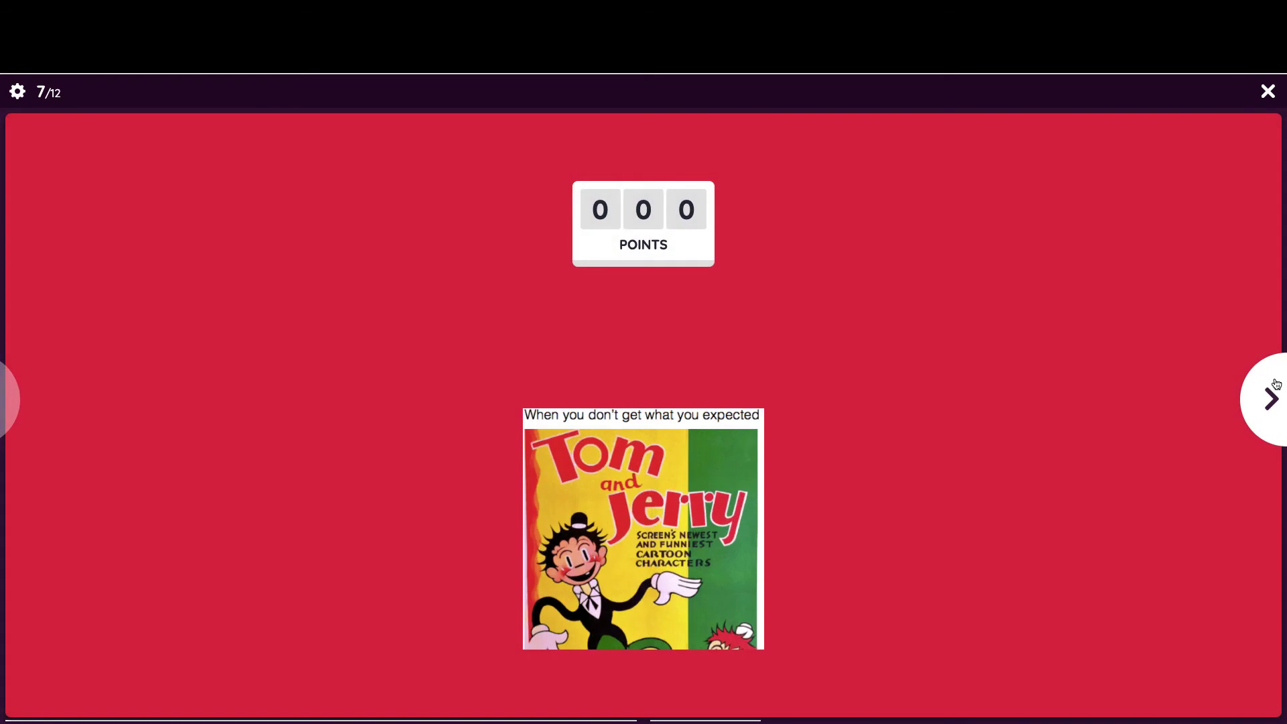
pyautogui.click(1271, 380)
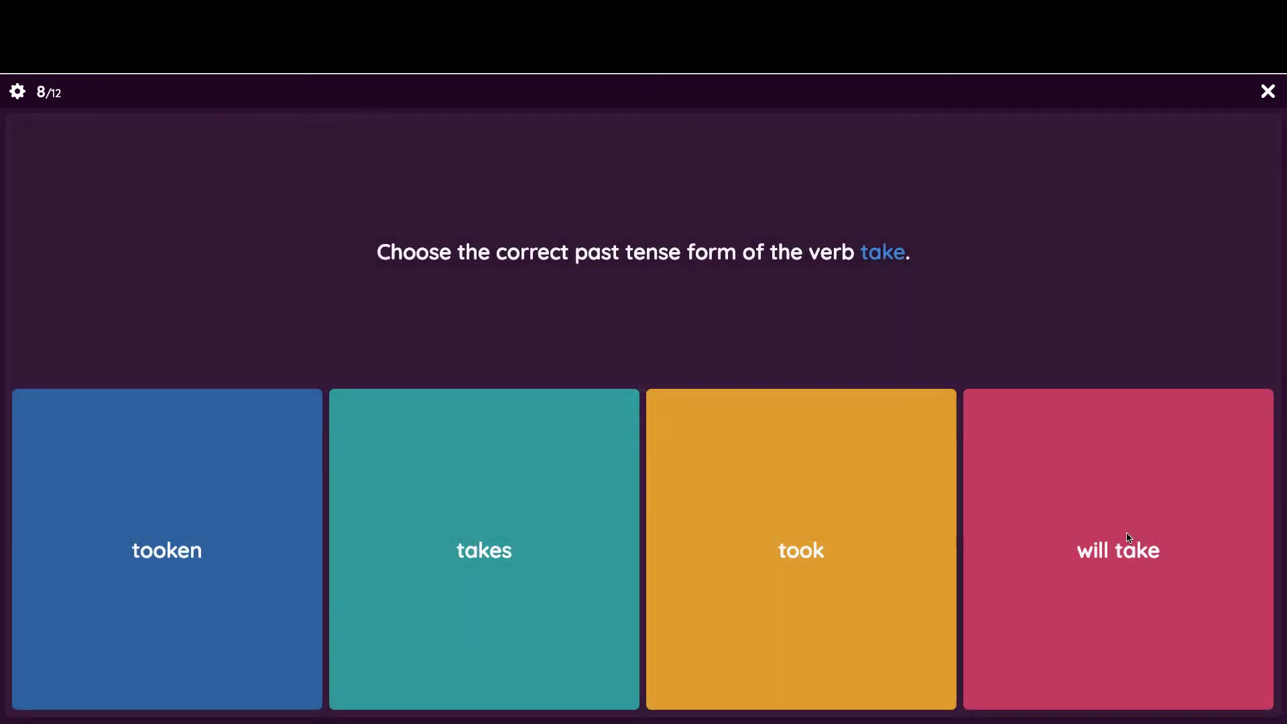
# Step: Answer the eighth to tenth questions with "will take", "throwed" and "His brother bought a new bike."
pyautogui.click(1126, 532)
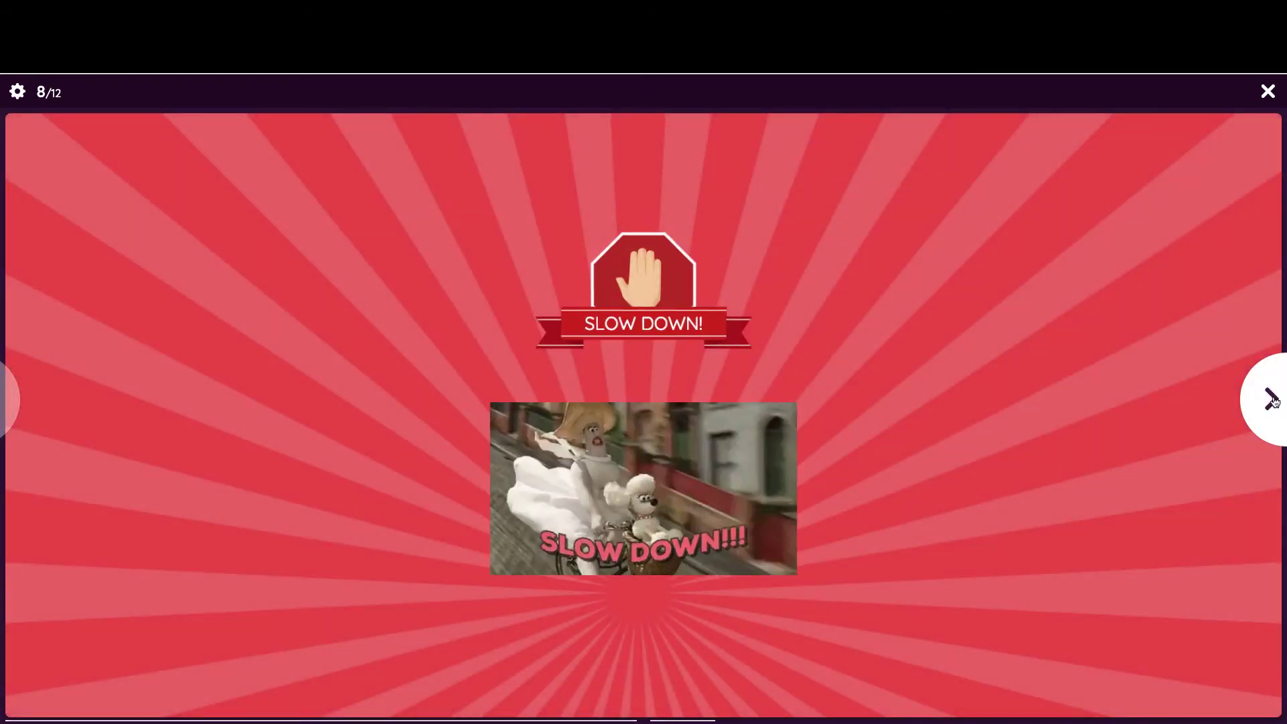
pyautogui.click(1263, 387)
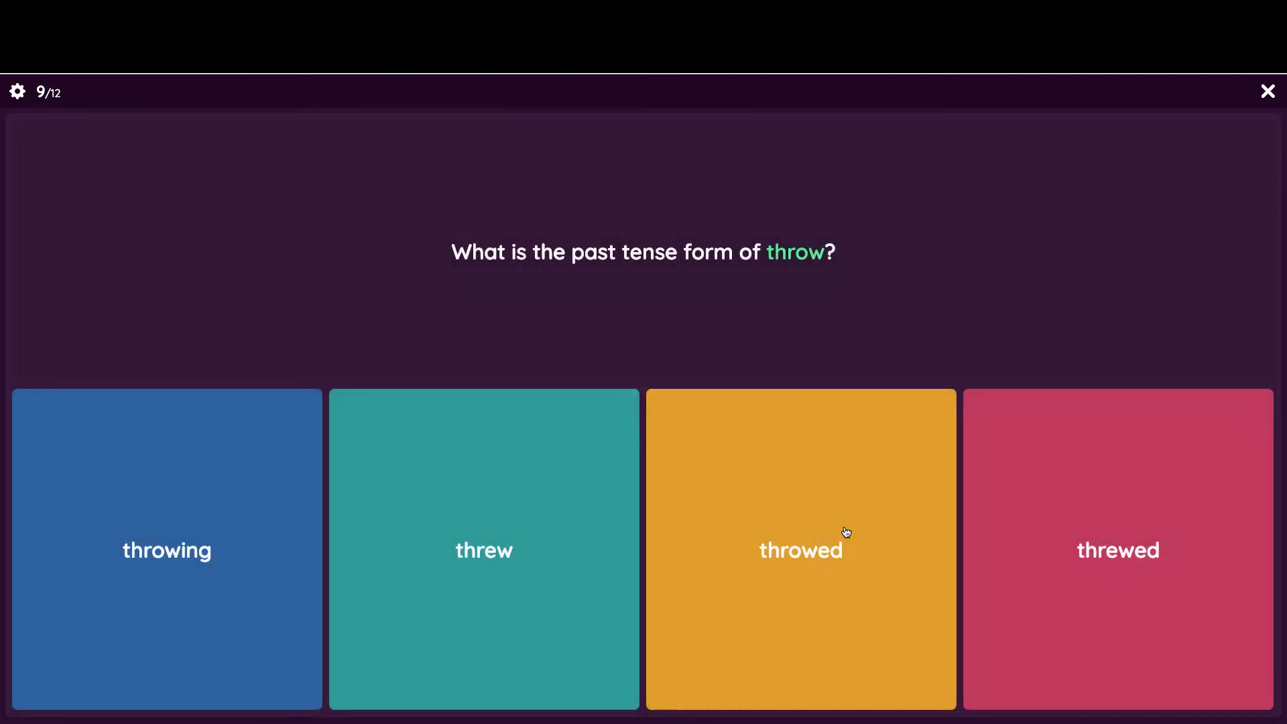
pyautogui.click(847, 534)
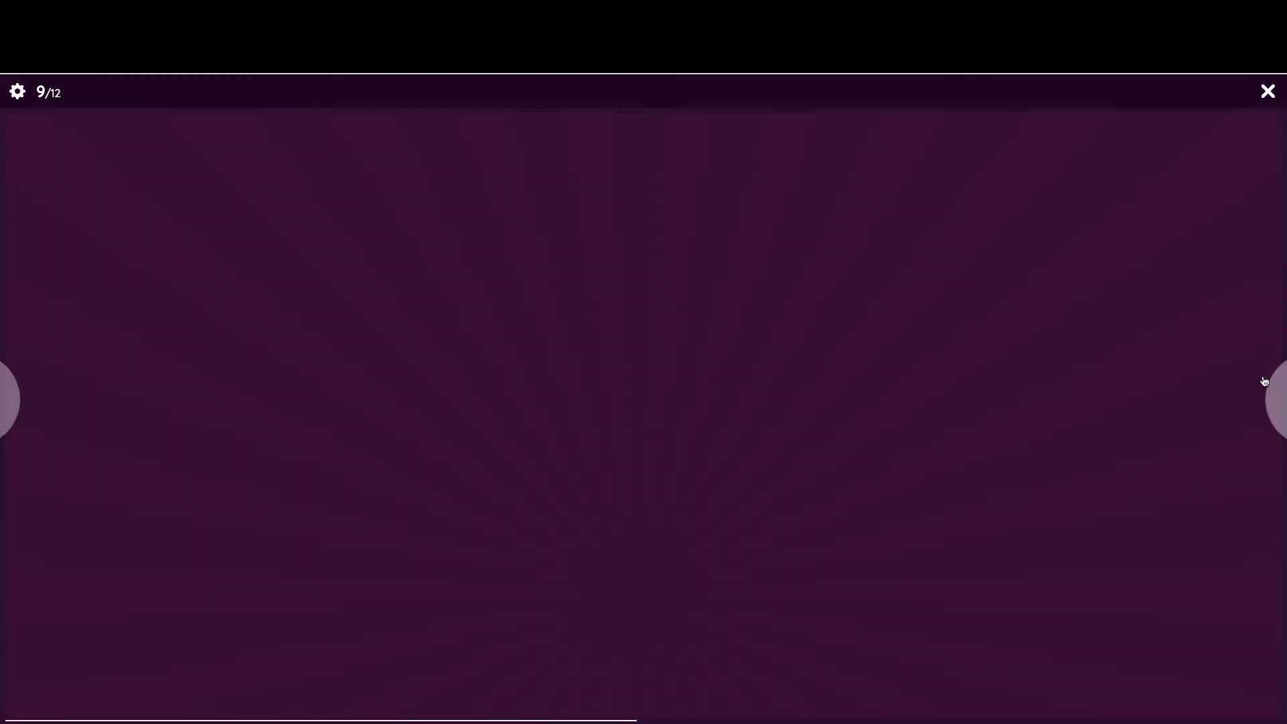
pyautogui.click(1263, 382)
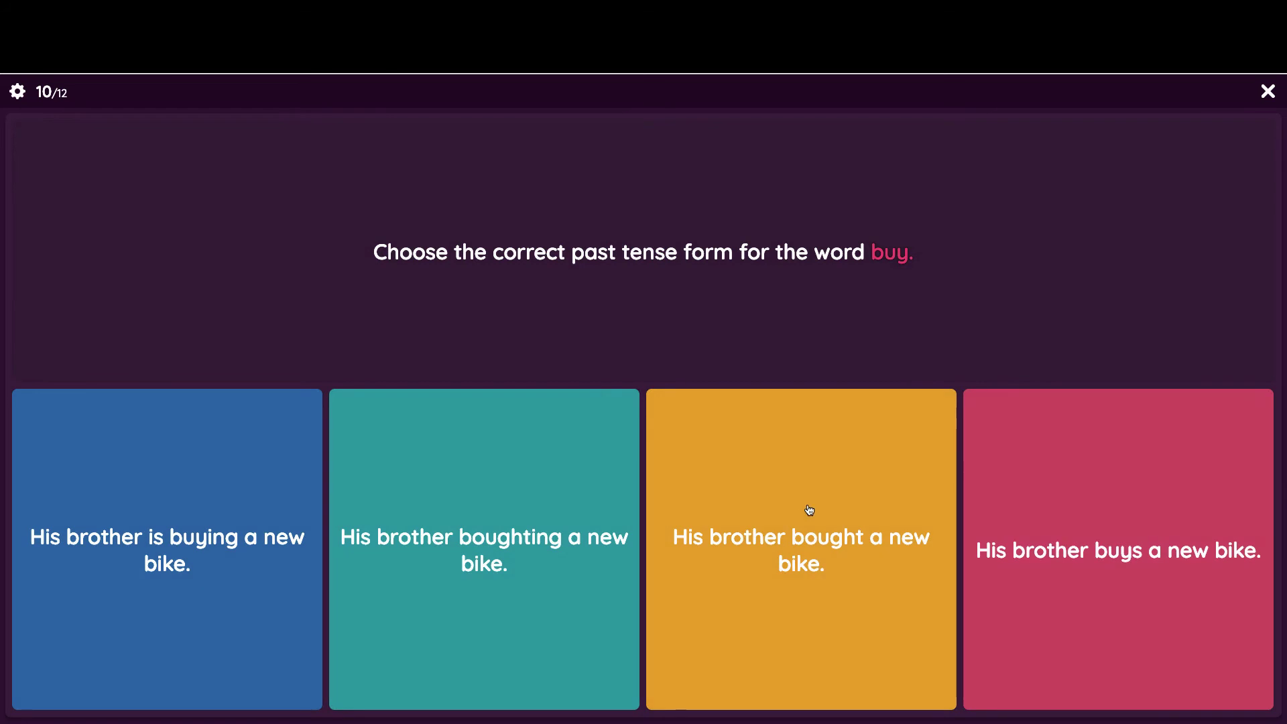
pyautogui.click(809, 509)
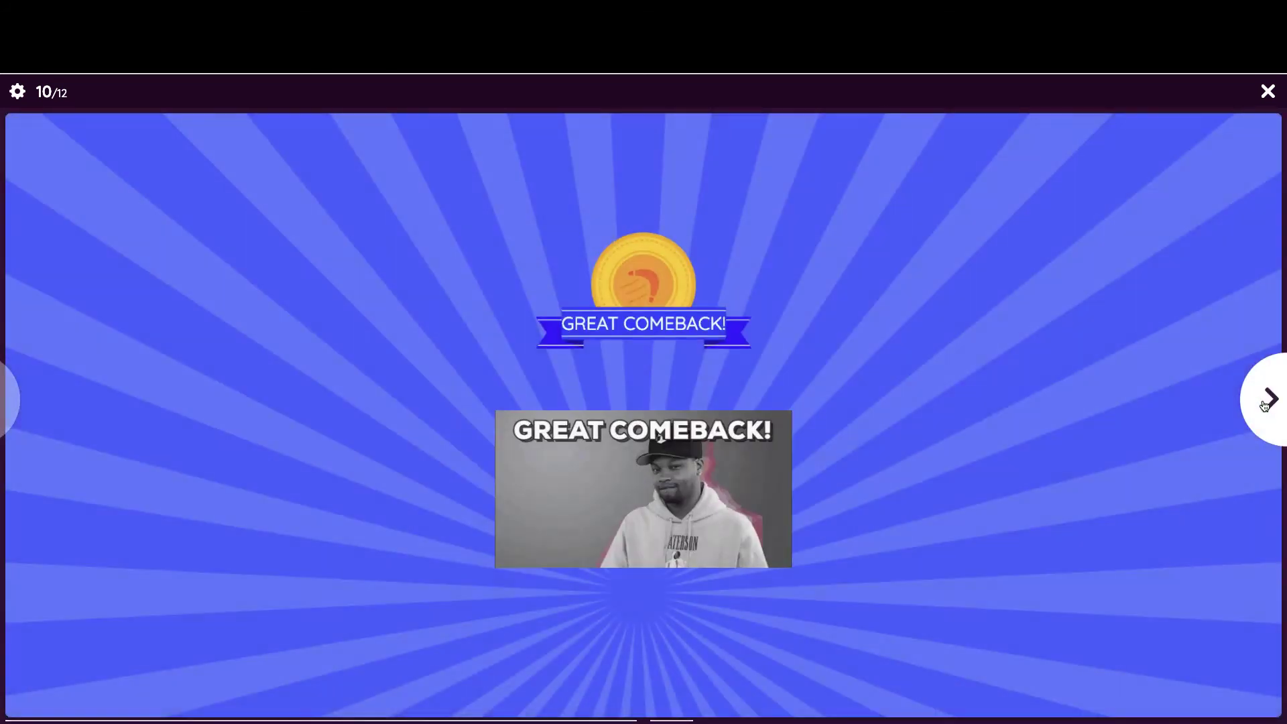
pyautogui.click(1266, 395)
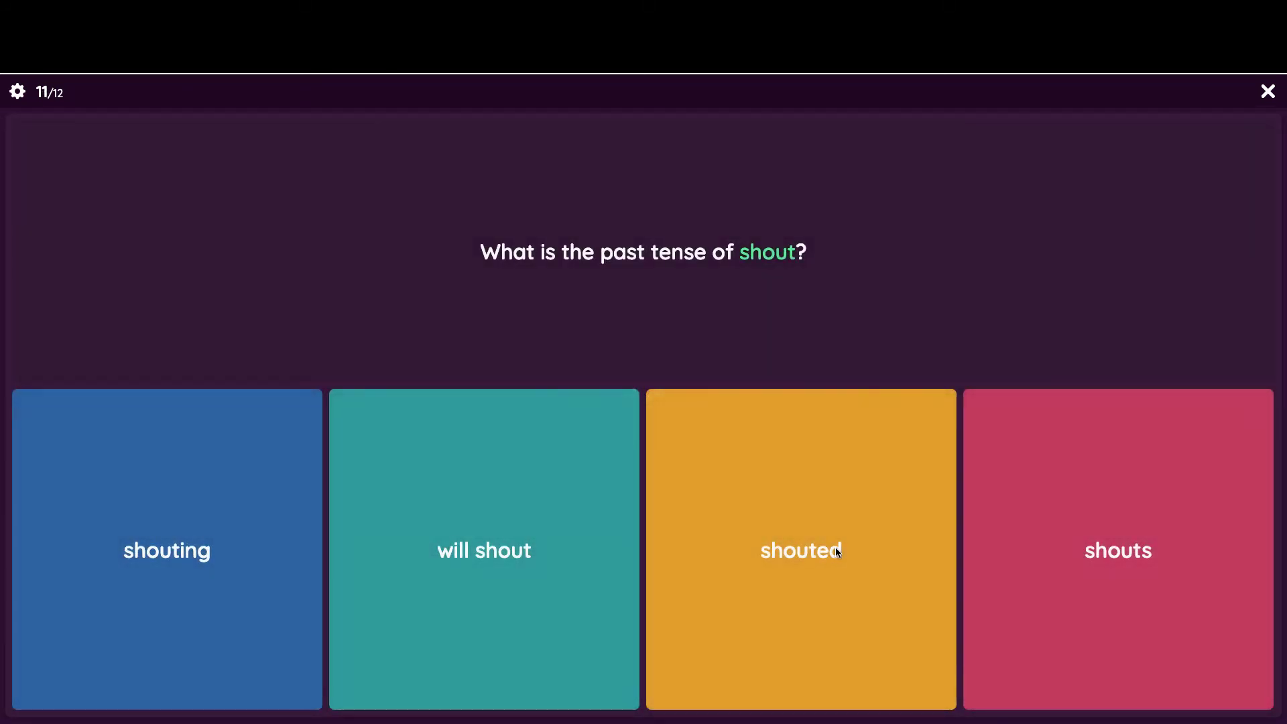
# Step: Finish the solo game by answering the last two questions with "shouted" and "will laugh"
pyautogui.click(836, 550)
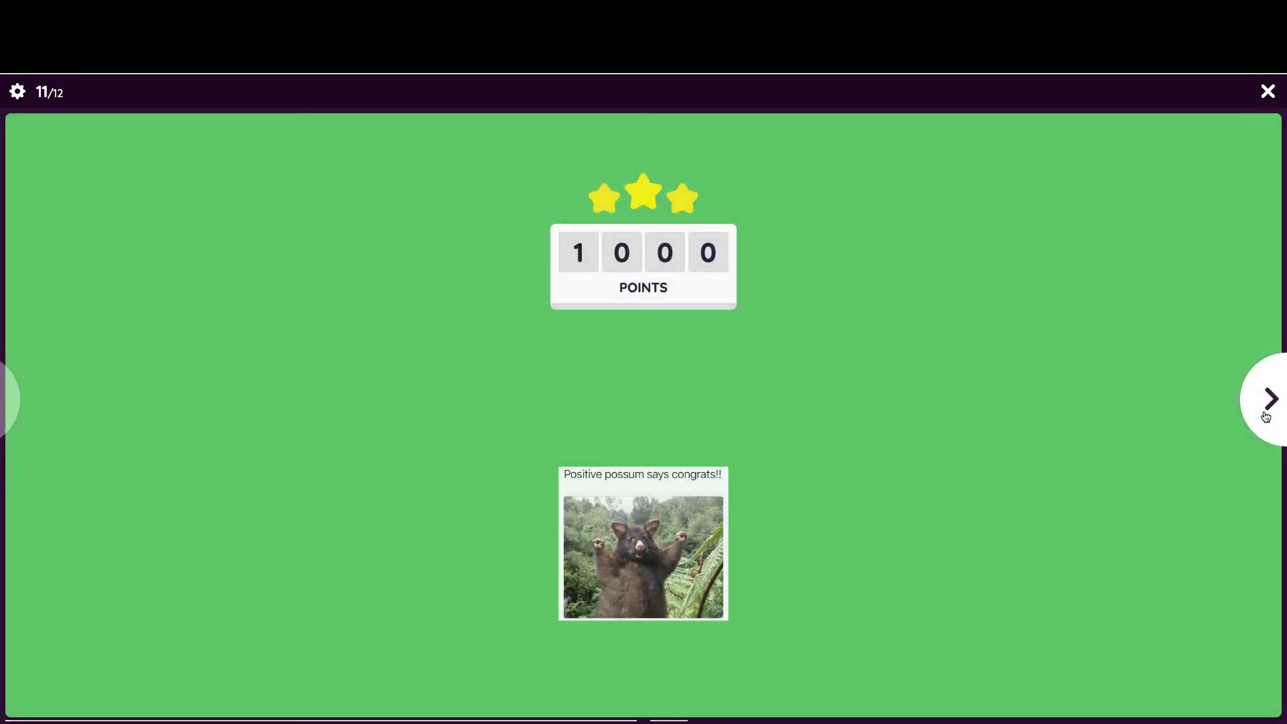
pyautogui.click(1266, 409)
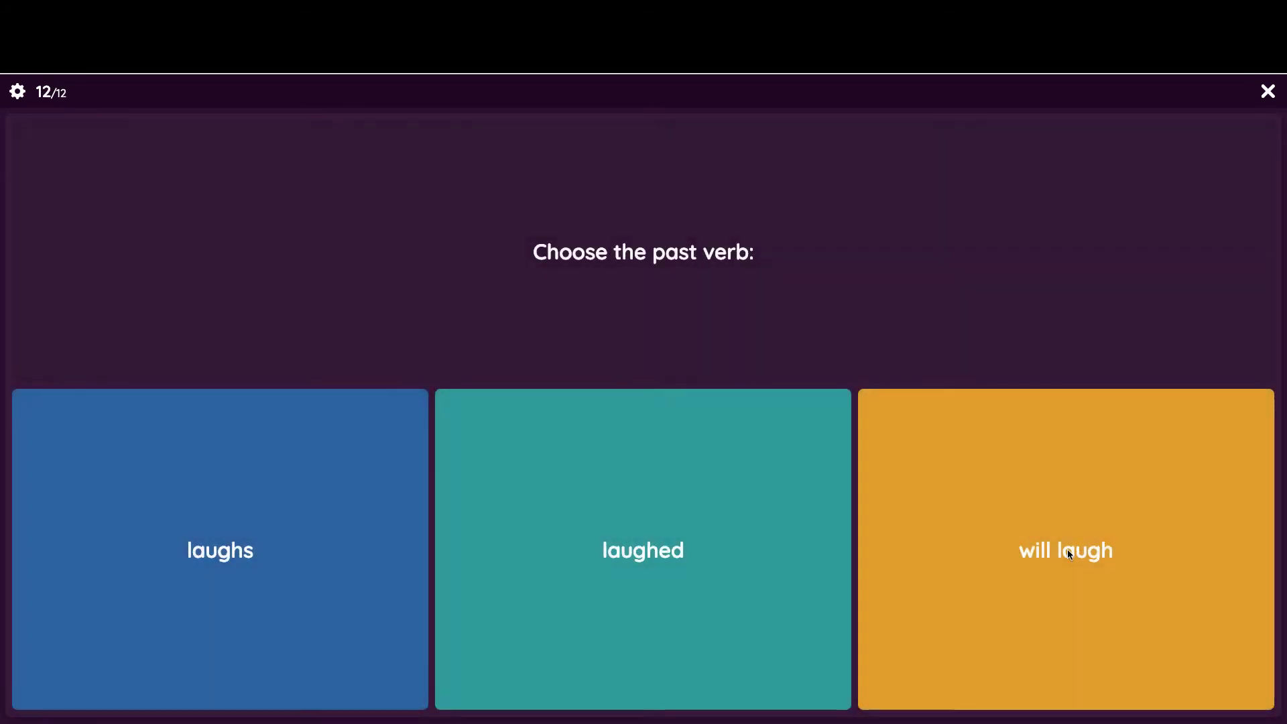
pyautogui.click(1066, 549)
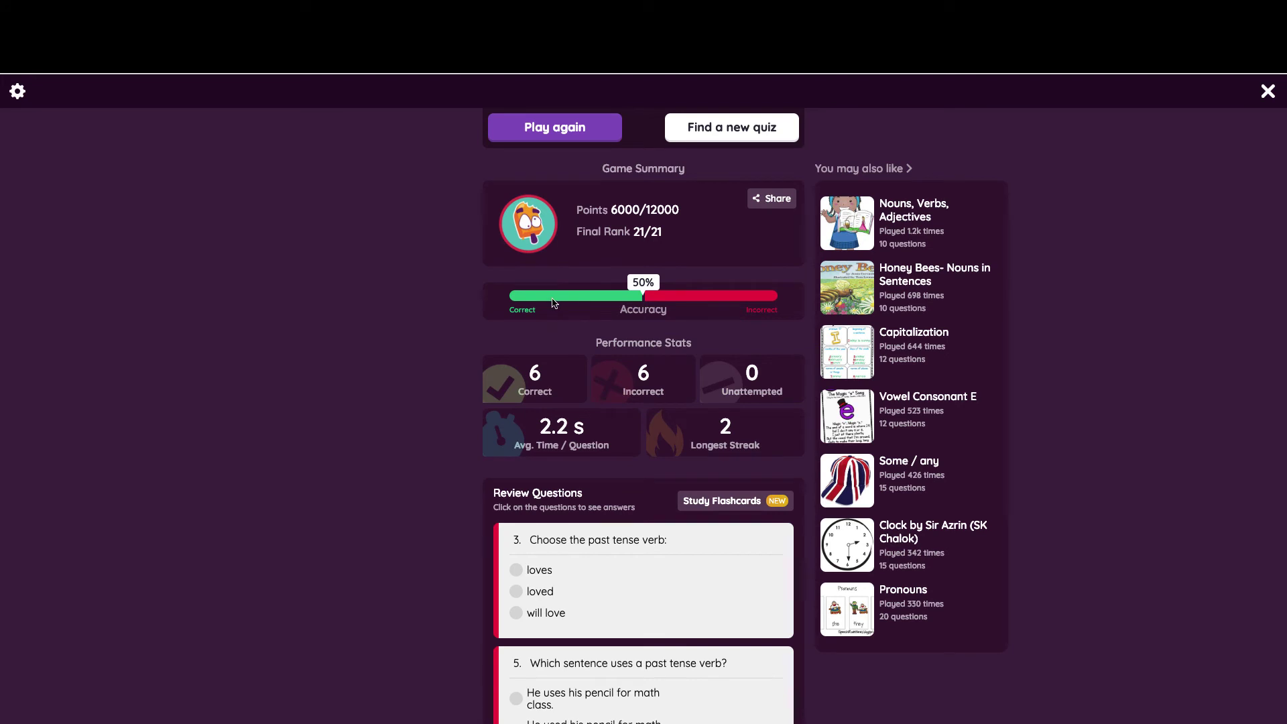
# Step: Look through the game summary and the review list of all quiz questions
pyautogui.scroll(-5, 698, 607)
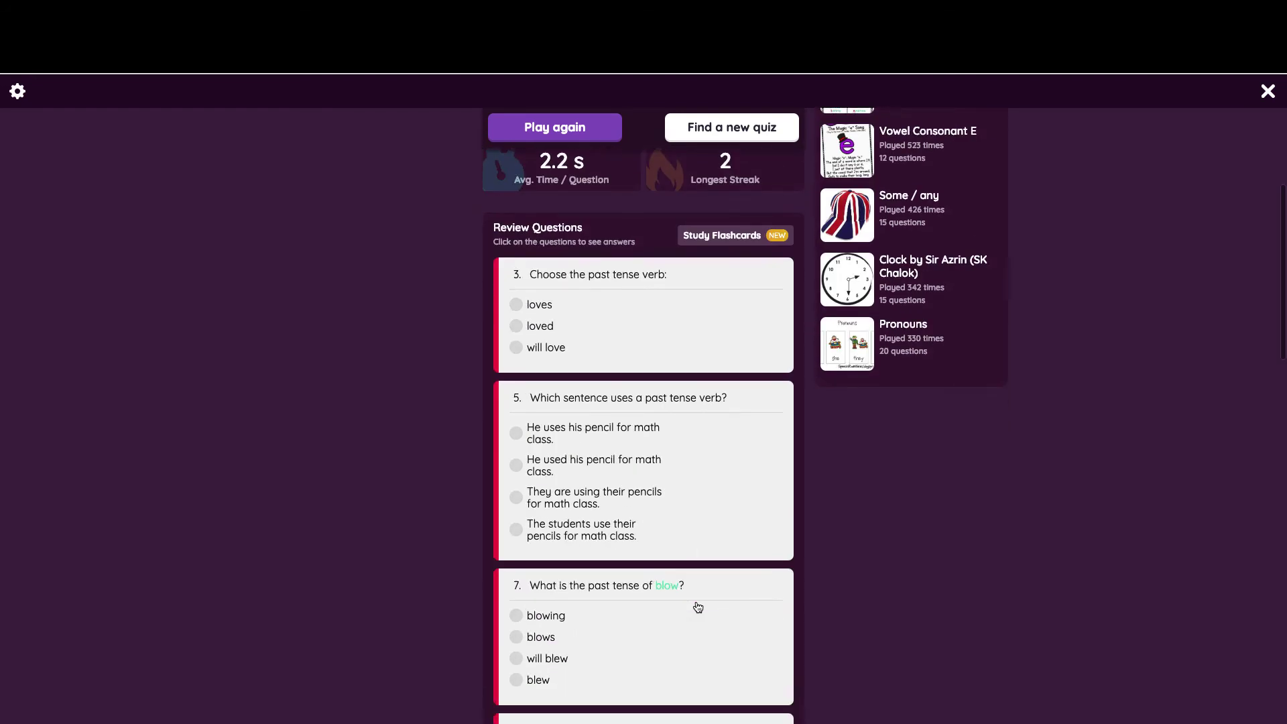
pyautogui.scroll(-16, 646, 528)
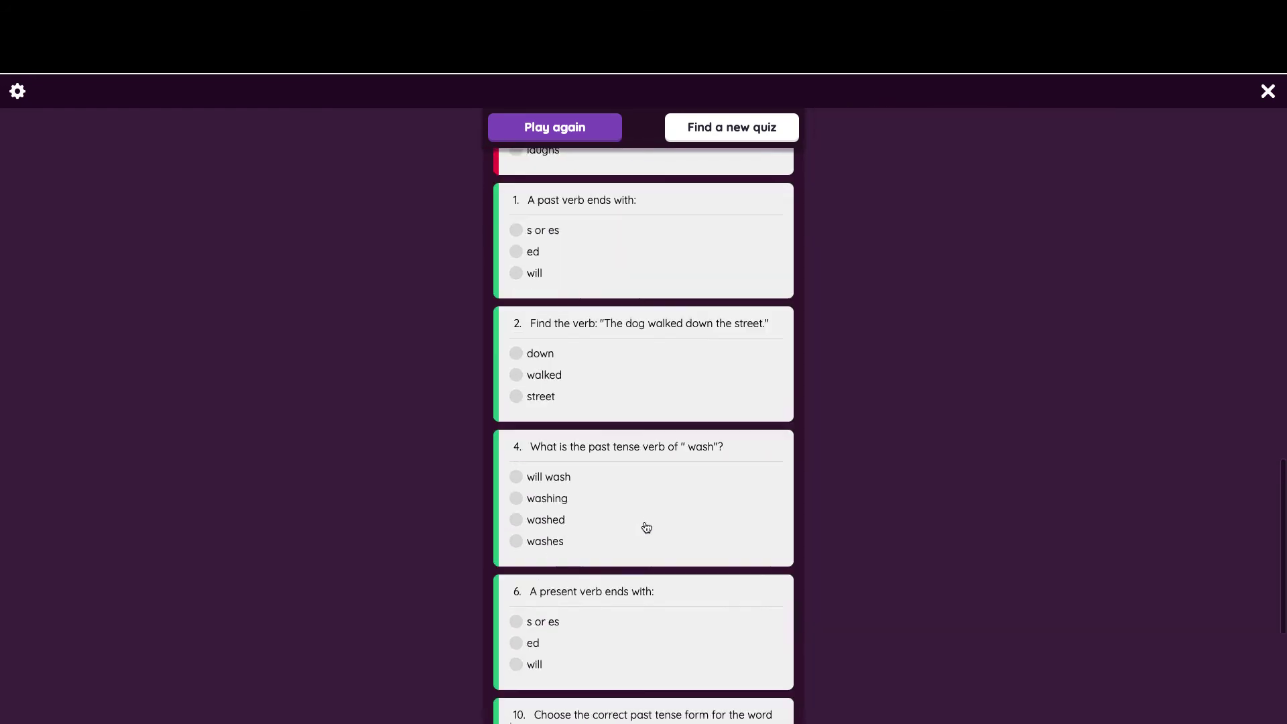
pyautogui.scroll(3, 647, 528)
pyautogui.scroll(15, 646, 527)
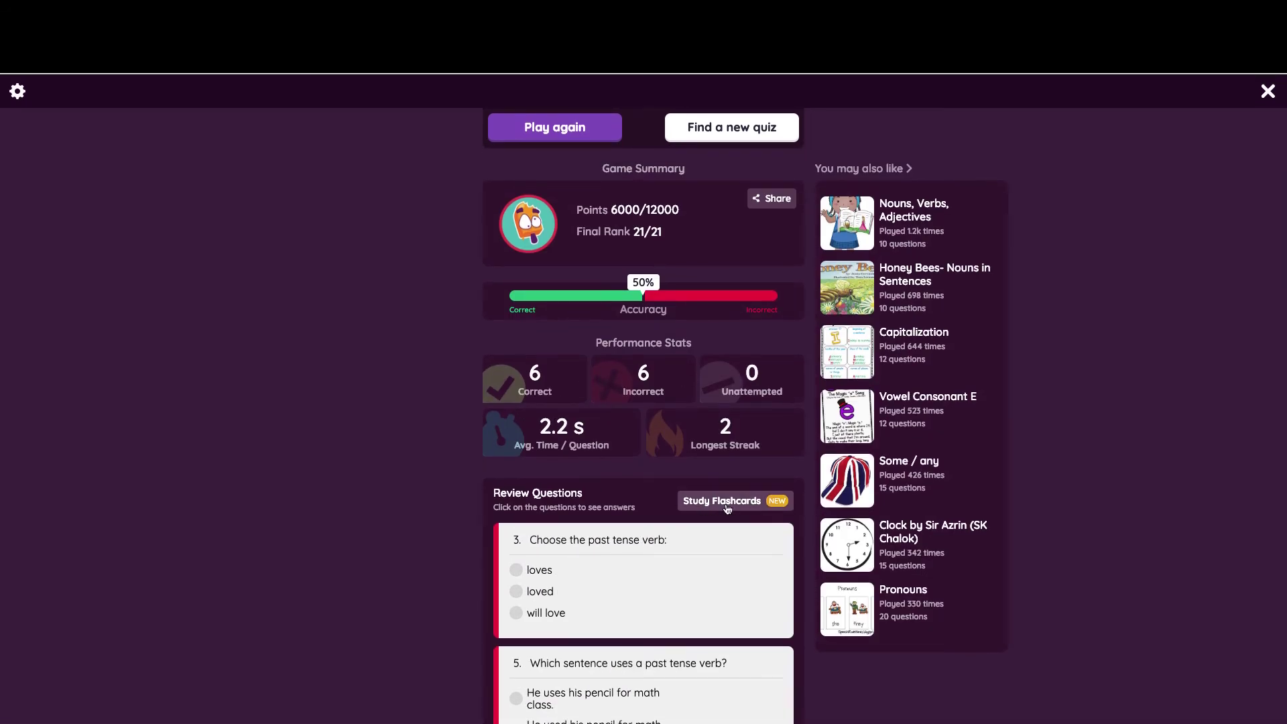
# Step: Start the quiz's study flashcards and mark the first two cards as Needs Review after flipping them
pyautogui.click(765, 505)
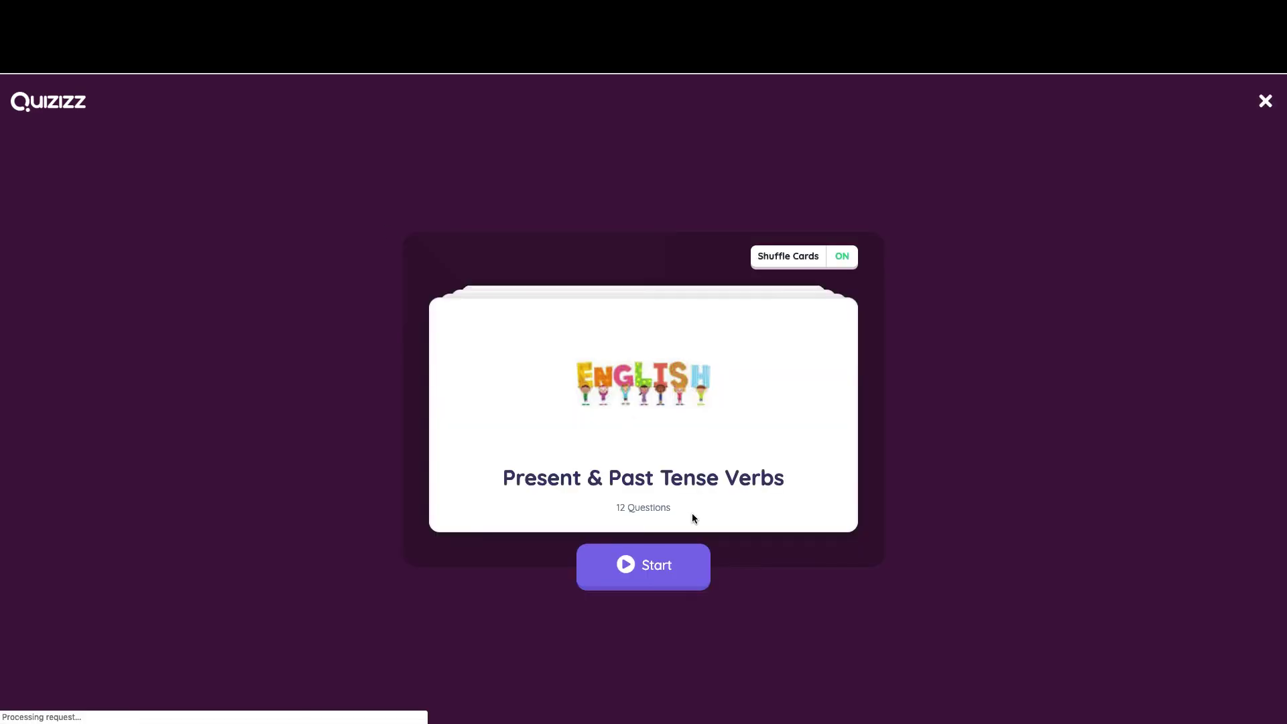
pyautogui.click(637, 547)
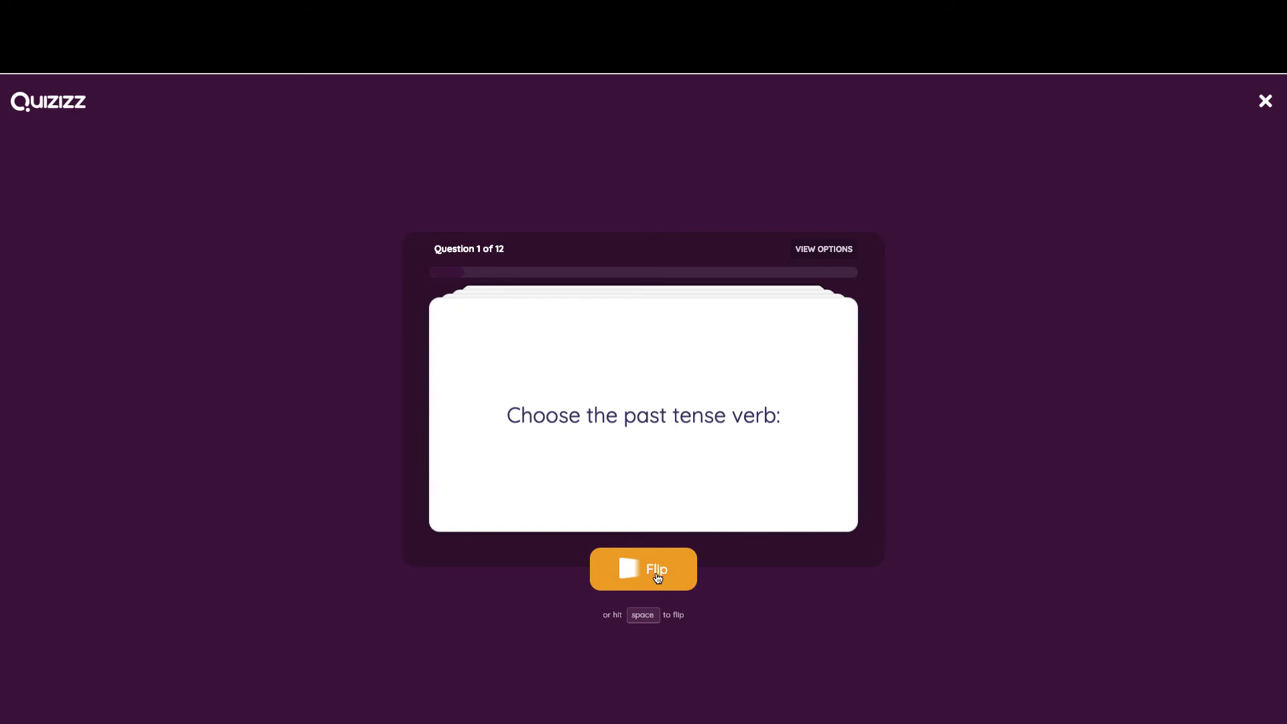
pyautogui.click(657, 578)
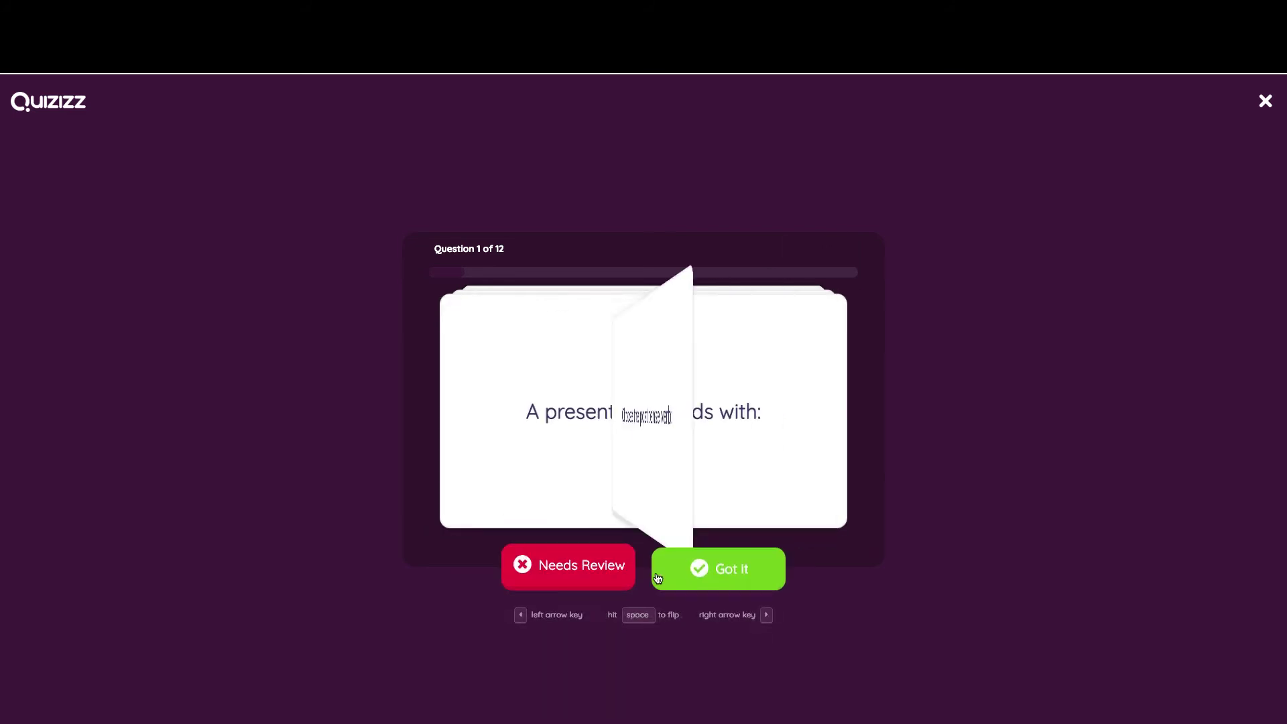
pyautogui.click(591, 577)
pyautogui.click(620, 578)
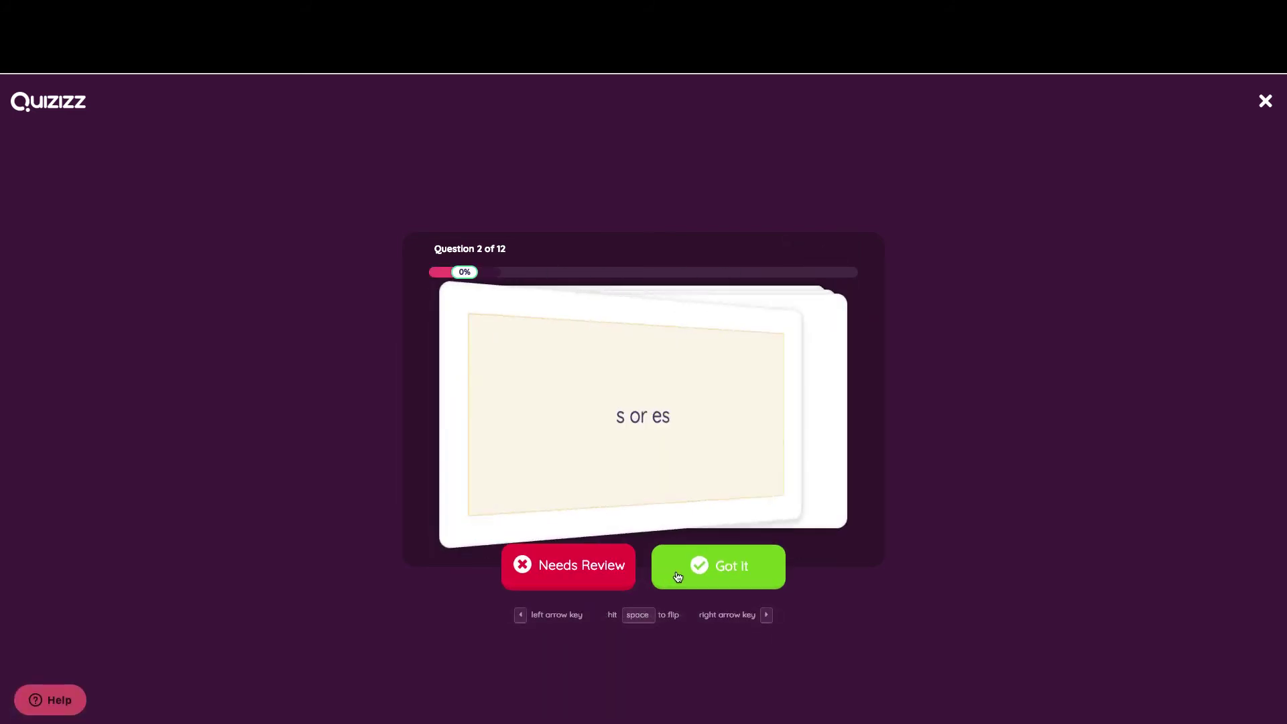
pyautogui.click(620, 578)
# Step: Flip flashcards 3 to 6, marking 3 to 5 as Got It and card 6 as Needs Review
pyautogui.click(648, 568)
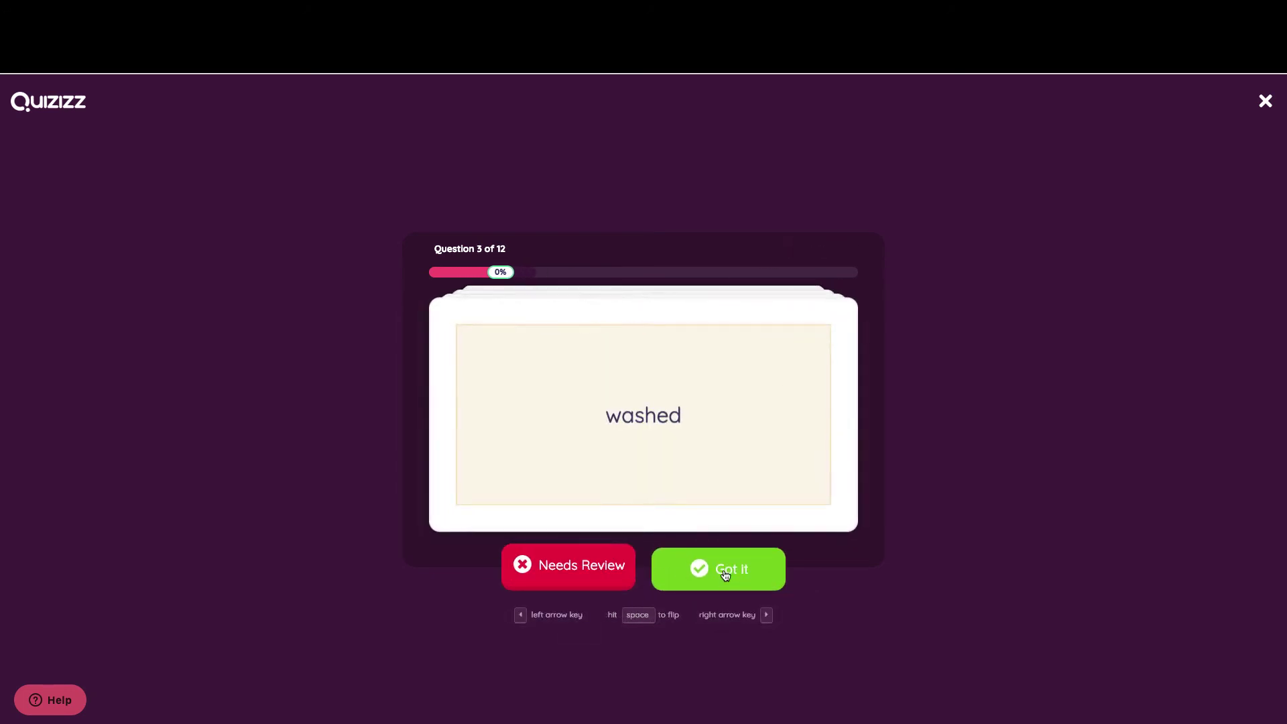
pyautogui.press('Right')
pyautogui.click(649, 568)
pyautogui.press('Right')
pyautogui.click(652, 568)
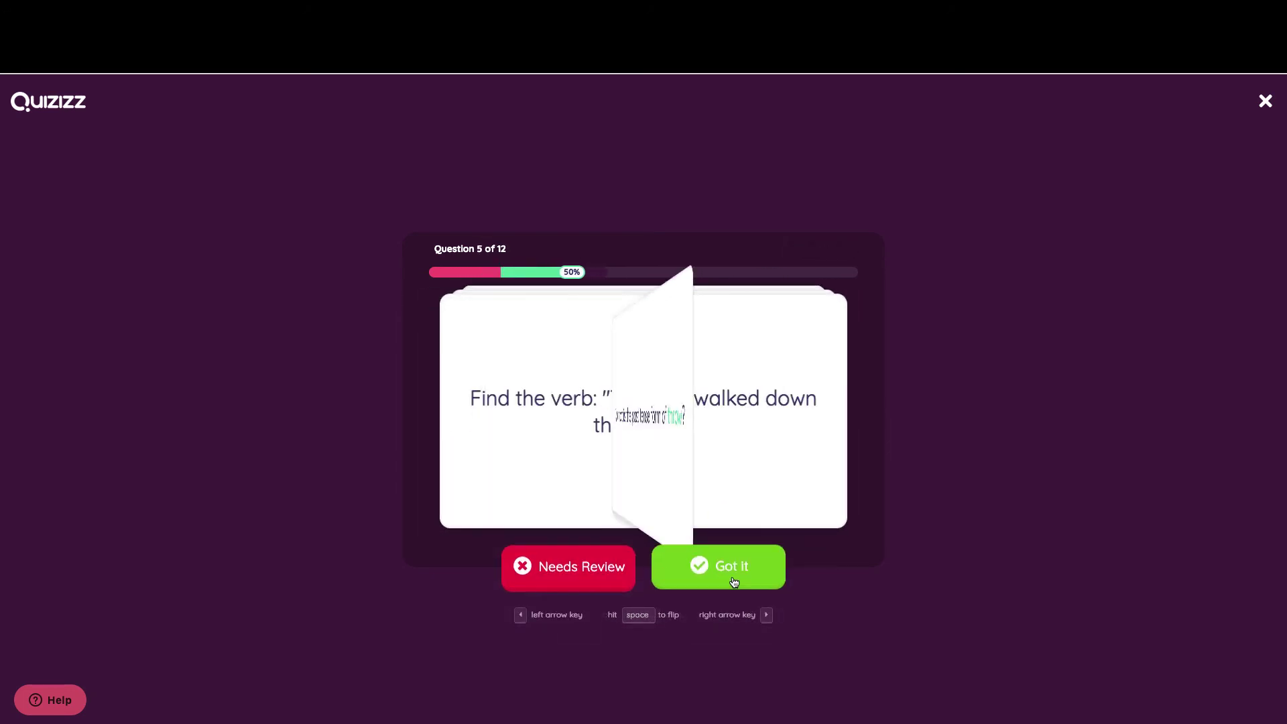
pyautogui.press('Right')
pyautogui.click(655, 570)
pyautogui.click(583, 569)
# Step: Finish the flashcard deck, marking cards 7 to 11 as Got It and card 12 as Needs Review
pyautogui.click(623, 569)
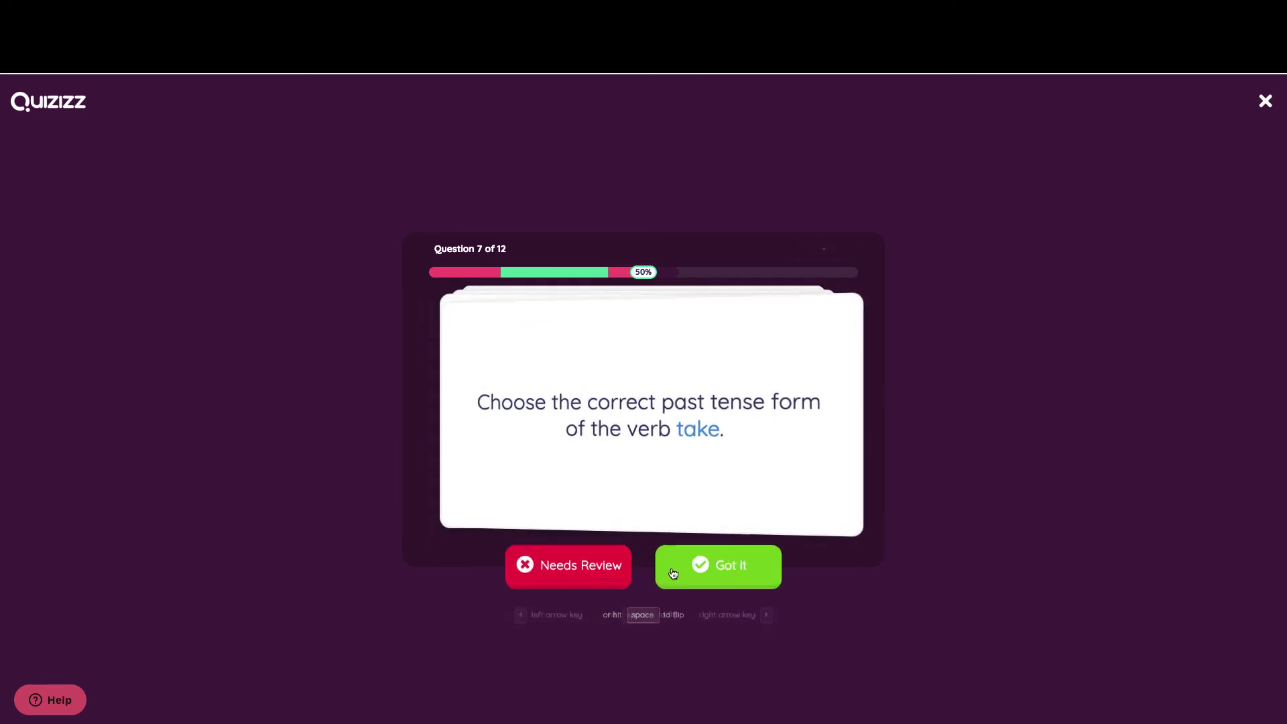
pyautogui.click(683, 570)
pyautogui.click(684, 570)
pyautogui.click(681, 570)
pyautogui.click(670, 571)
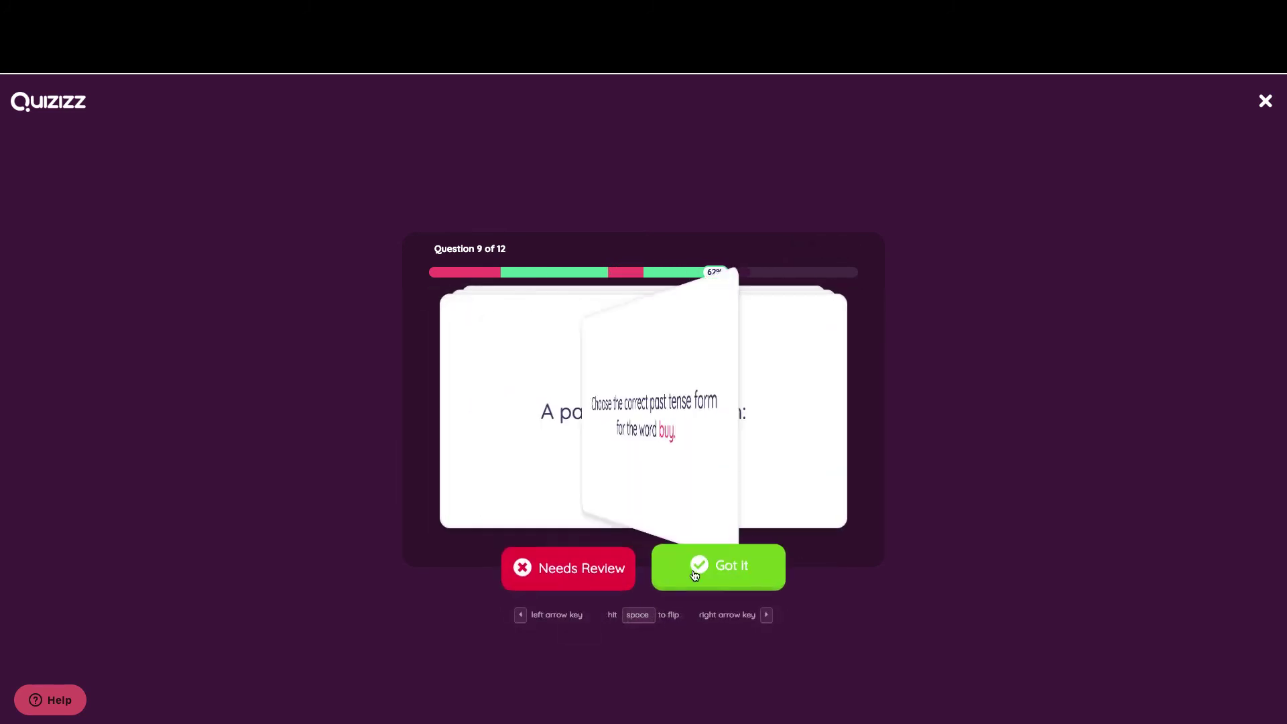
pyautogui.click(660, 571)
pyautogui.click(653, 572)
pyautogui.click(660, 571)
pyautogui.click(655, 569)
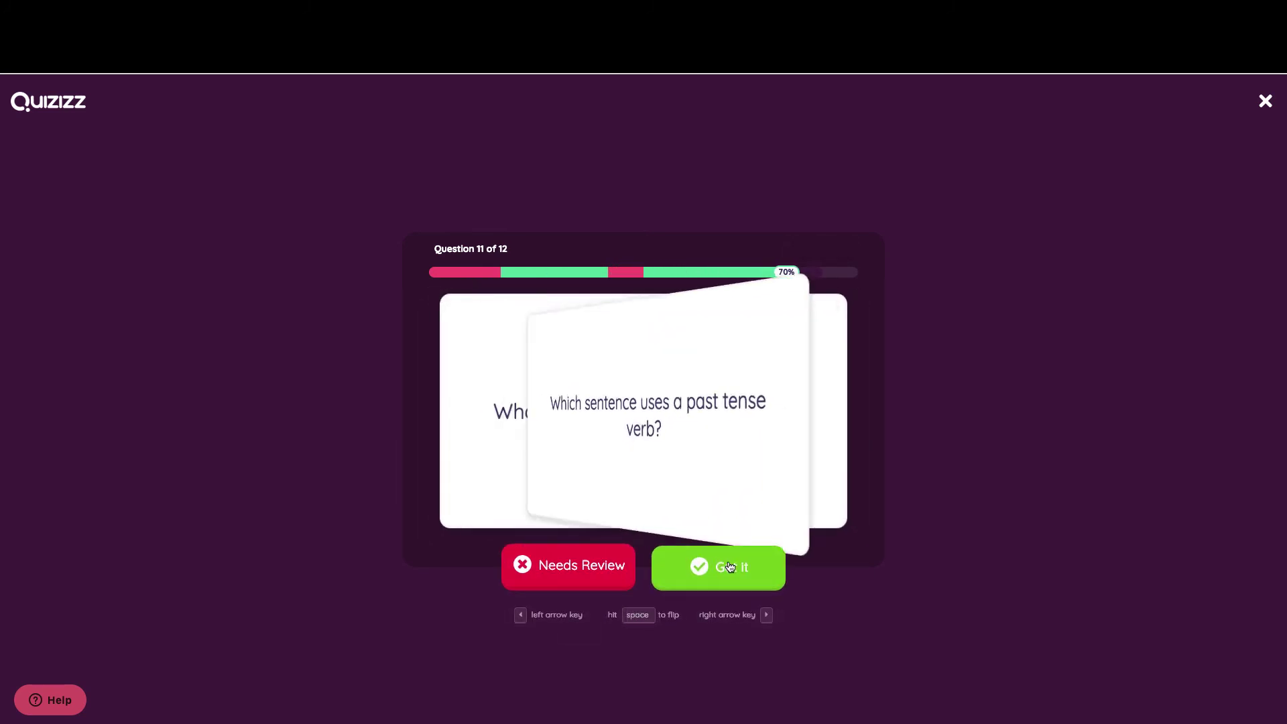
pyautogui.click(661, 570)
pyautogui.click(655, 568)
pyautogui.click(627, 574)
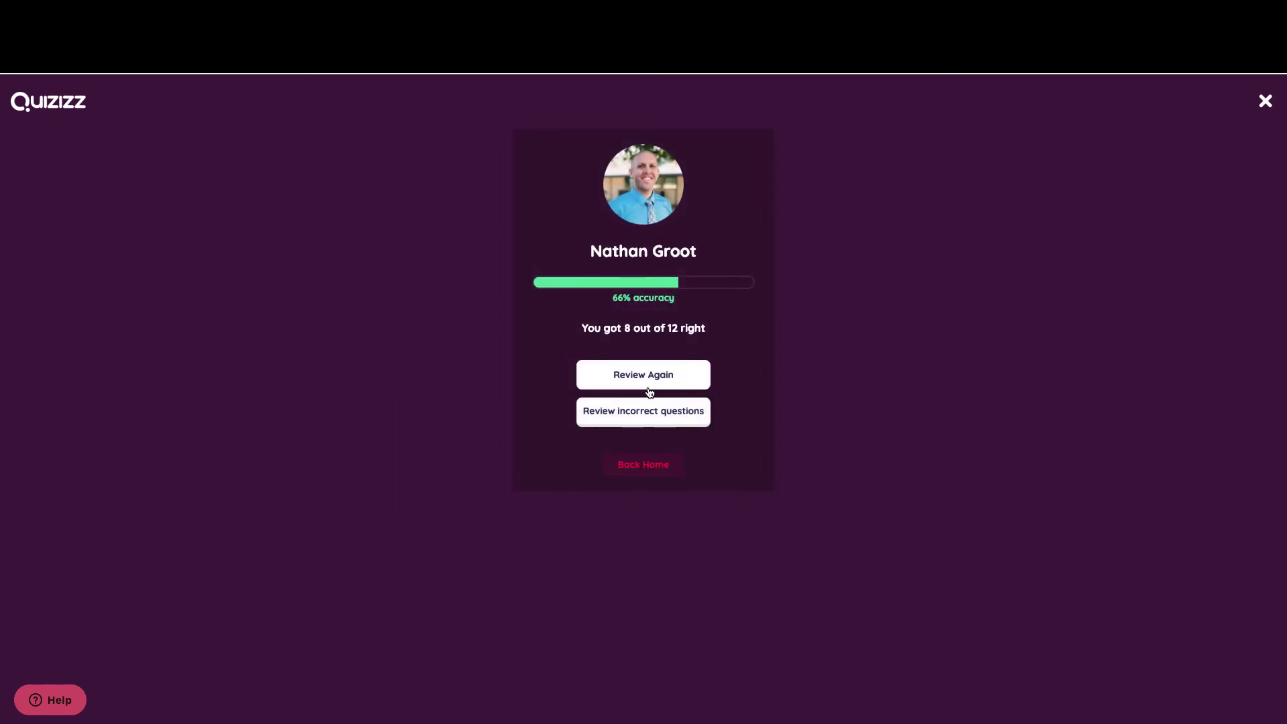
# Step: Start a review of the incorrect flashcards and mark its first two cards as Got It
pyautogui.click(639, 415)
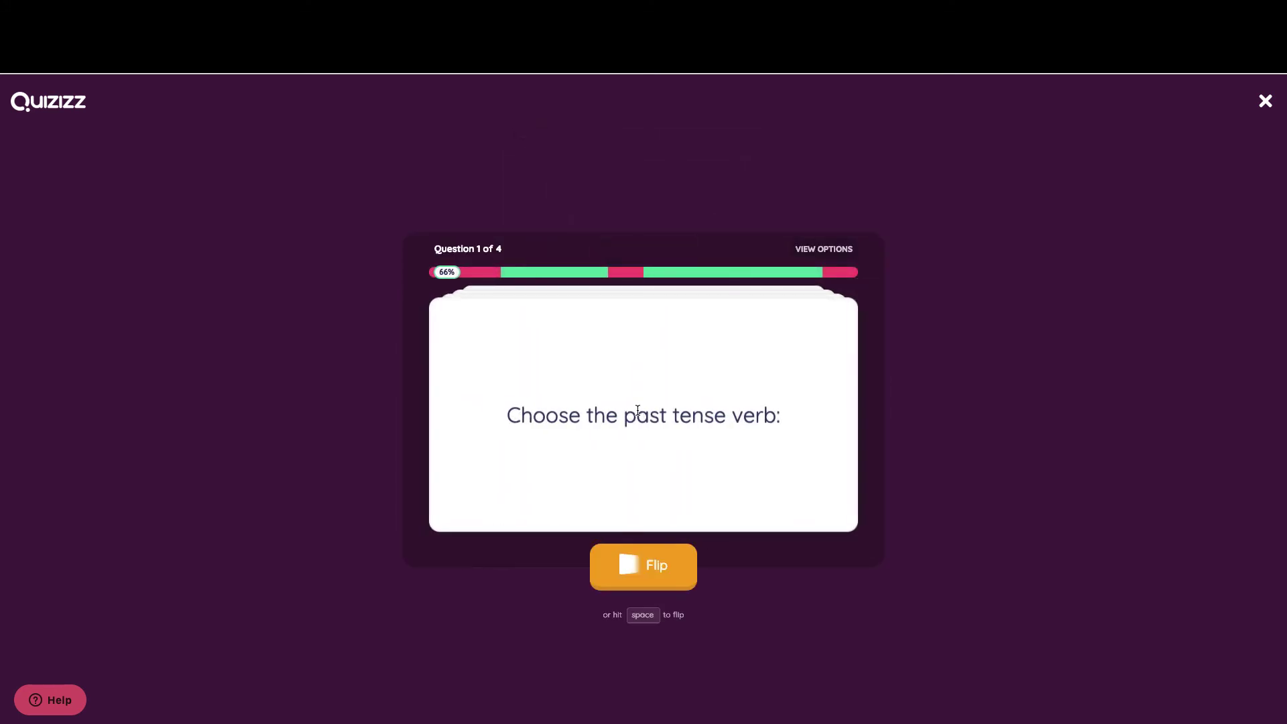
pyautogui.click(656, 557)
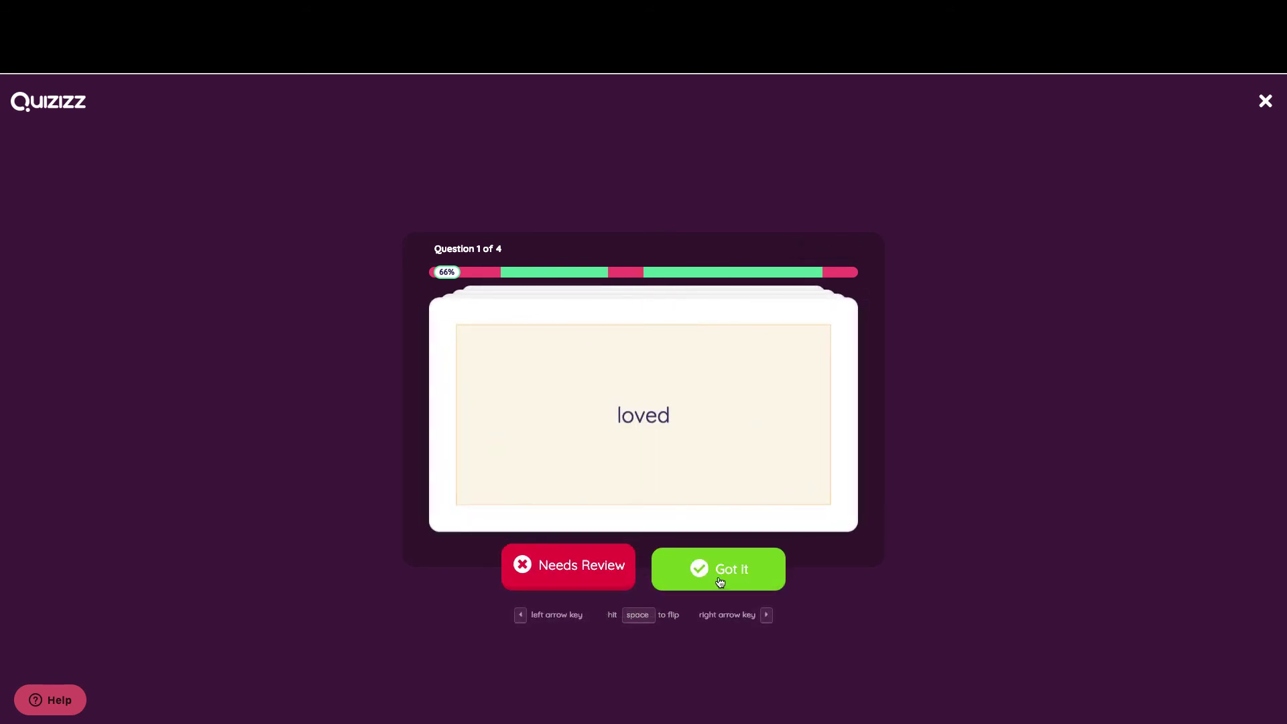
pyautogui.click(662, 567)
pyautogui.click(663, 567)
pyautogui.click(756, 570)
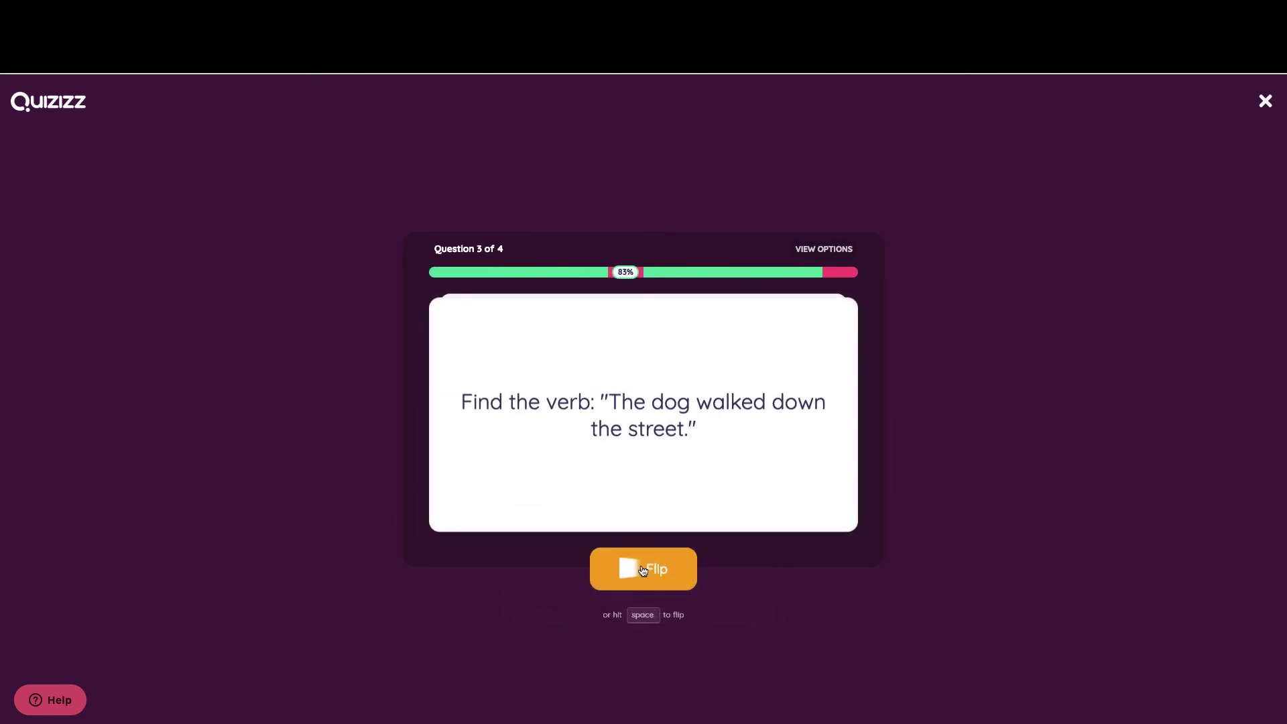
# Step: Flip the last two cards of the incorrect-flashcards review, mark both as Got It, and exit the flashcard game
pyautogui.click(625, 569)
pyautogui.click(737, 566)
pyautogui.click(644, 568)
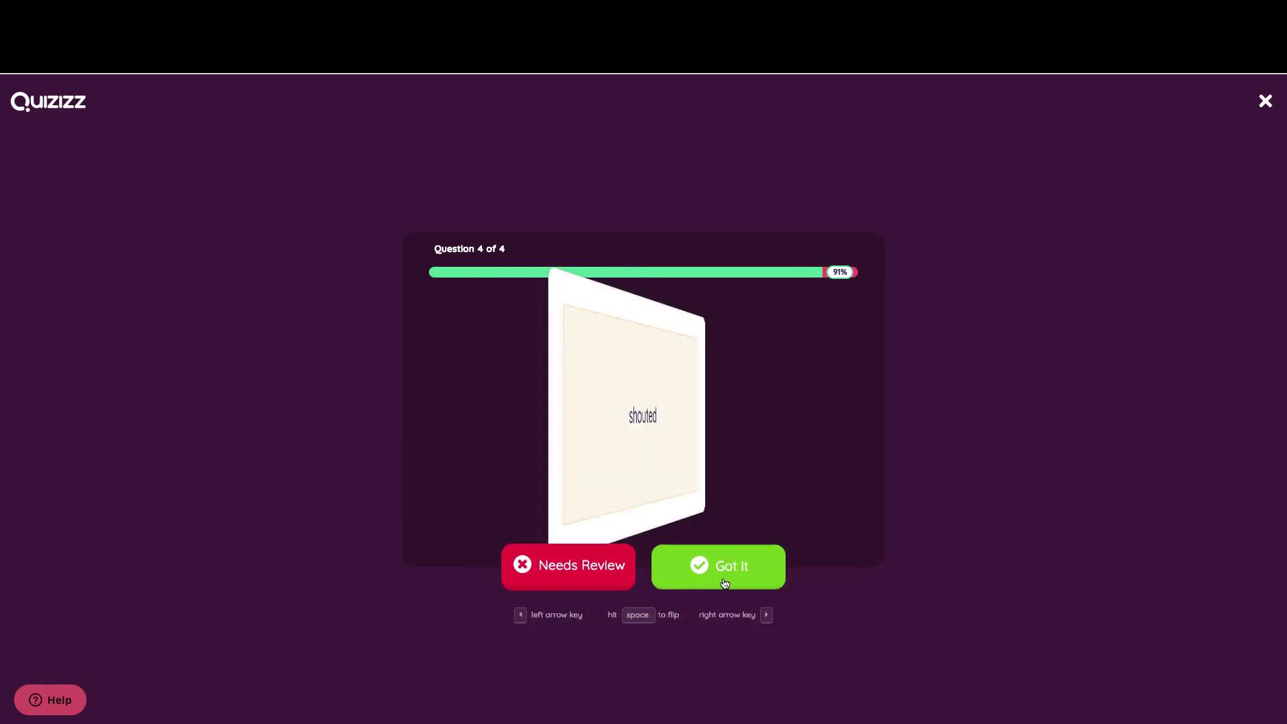
pyautogui.click(667, 566)
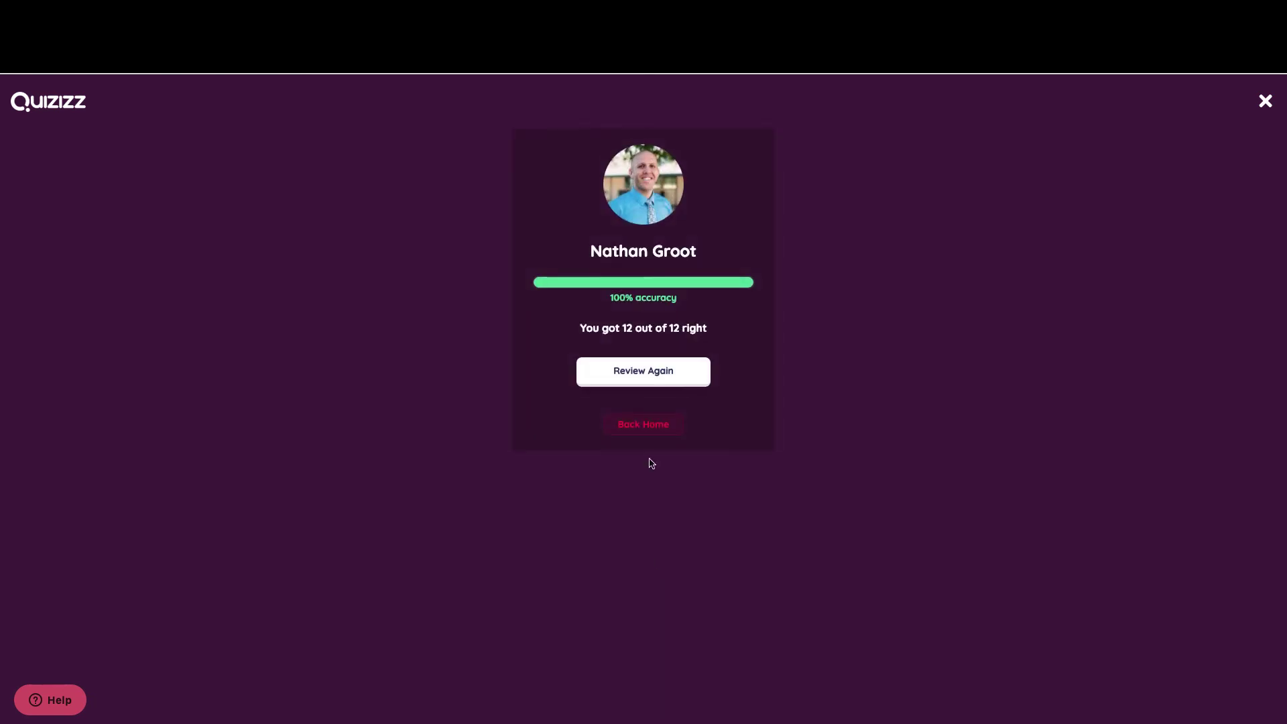
pyautogui.click(1265, 101)
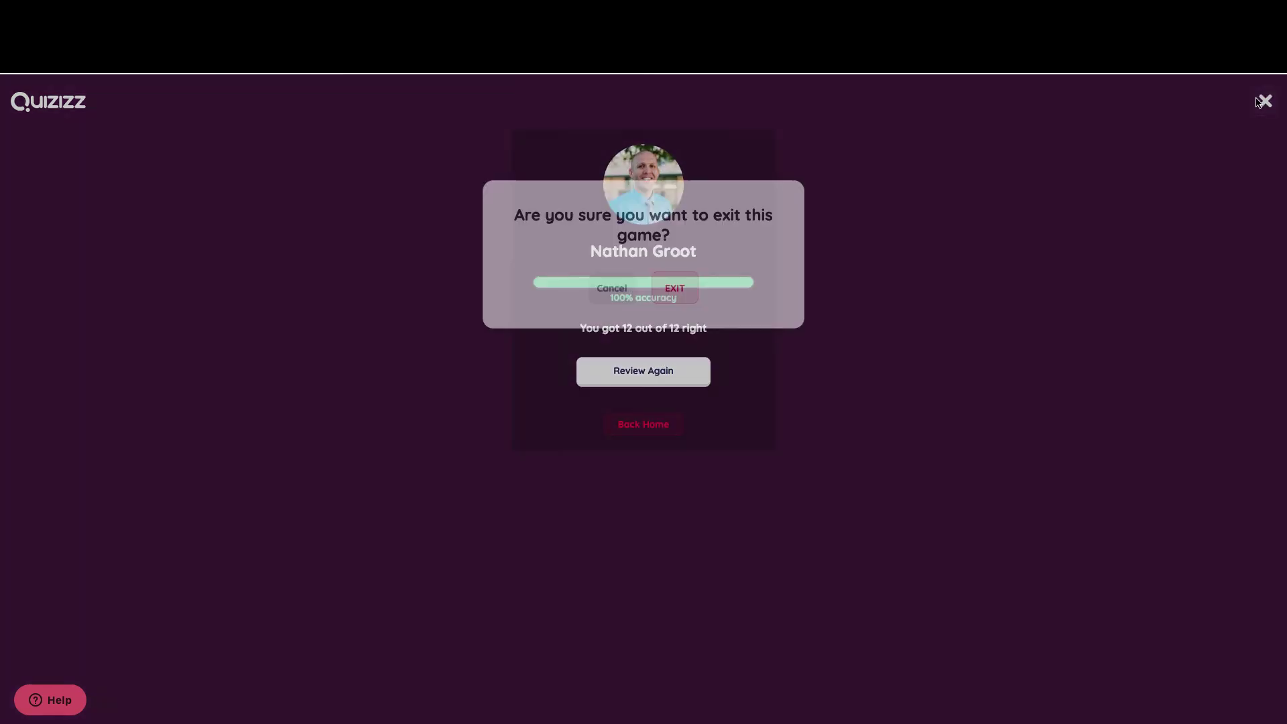
pyautogui.click(681, 238)
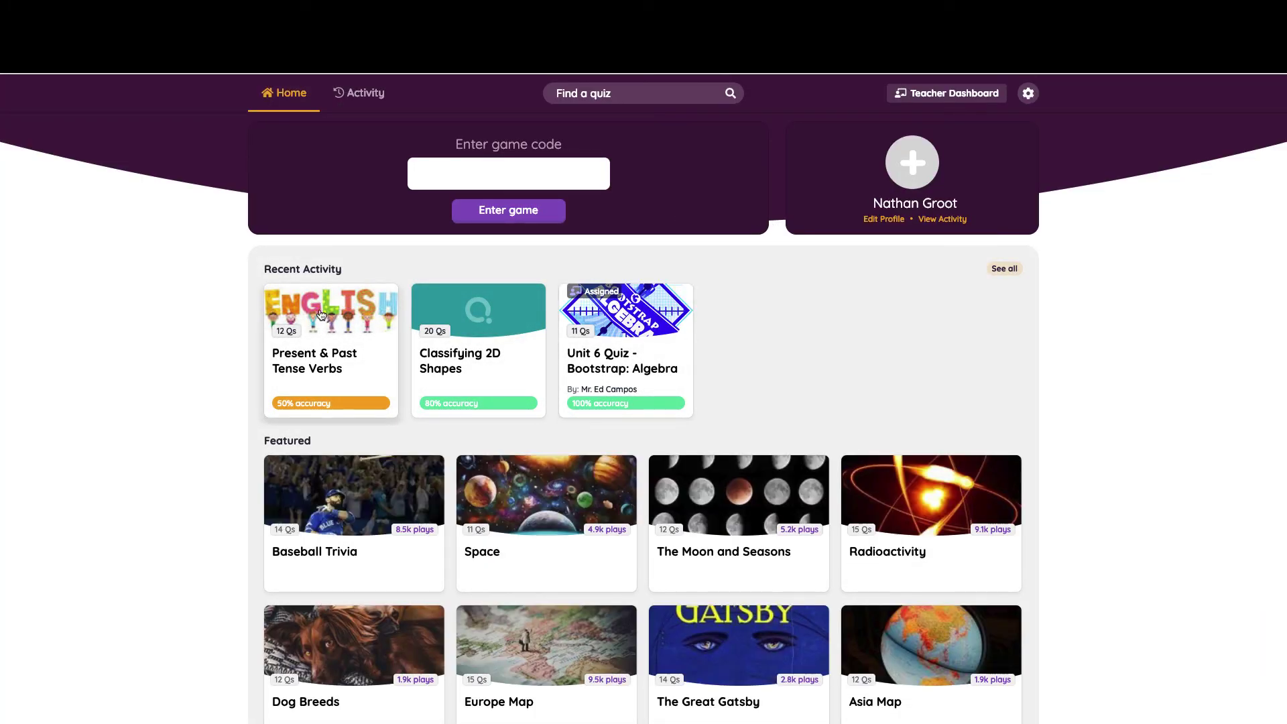
# Step: View the play and flashcard options of Present & Past Tense Verbs from Recent Activity, then close its details
pyautogui.click(321, 314)
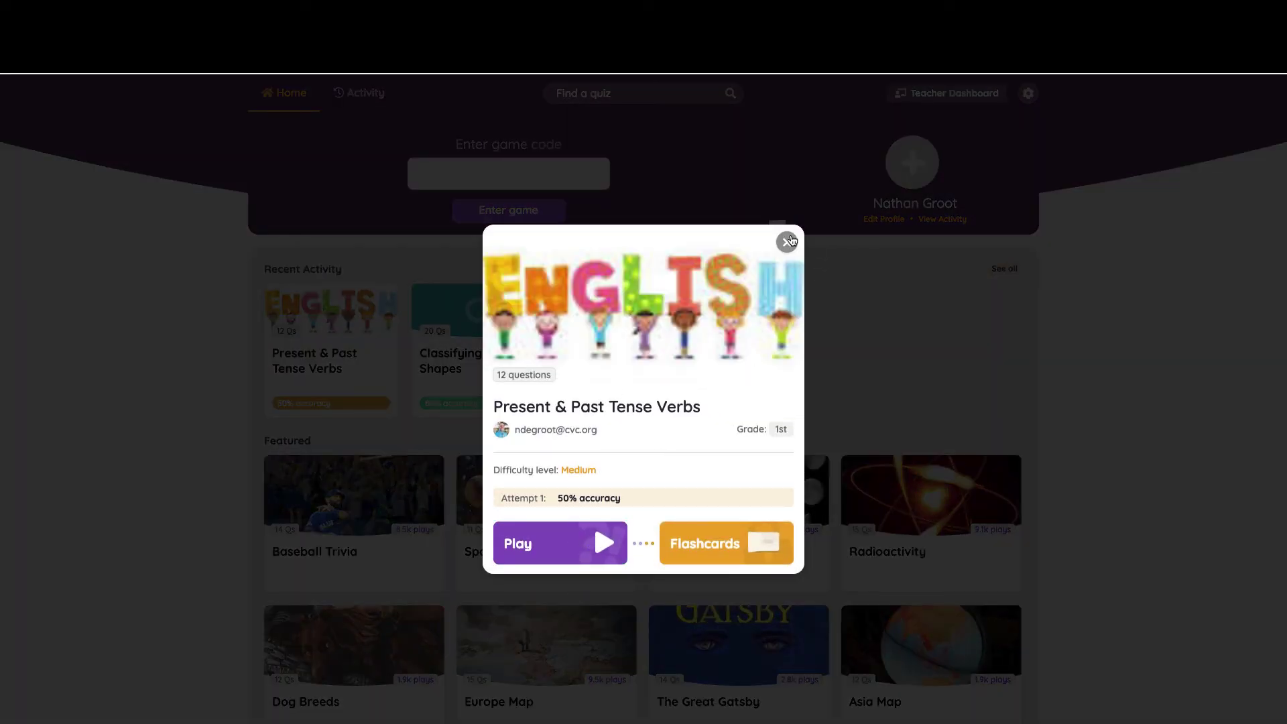
pyautogui.click(787, 241)
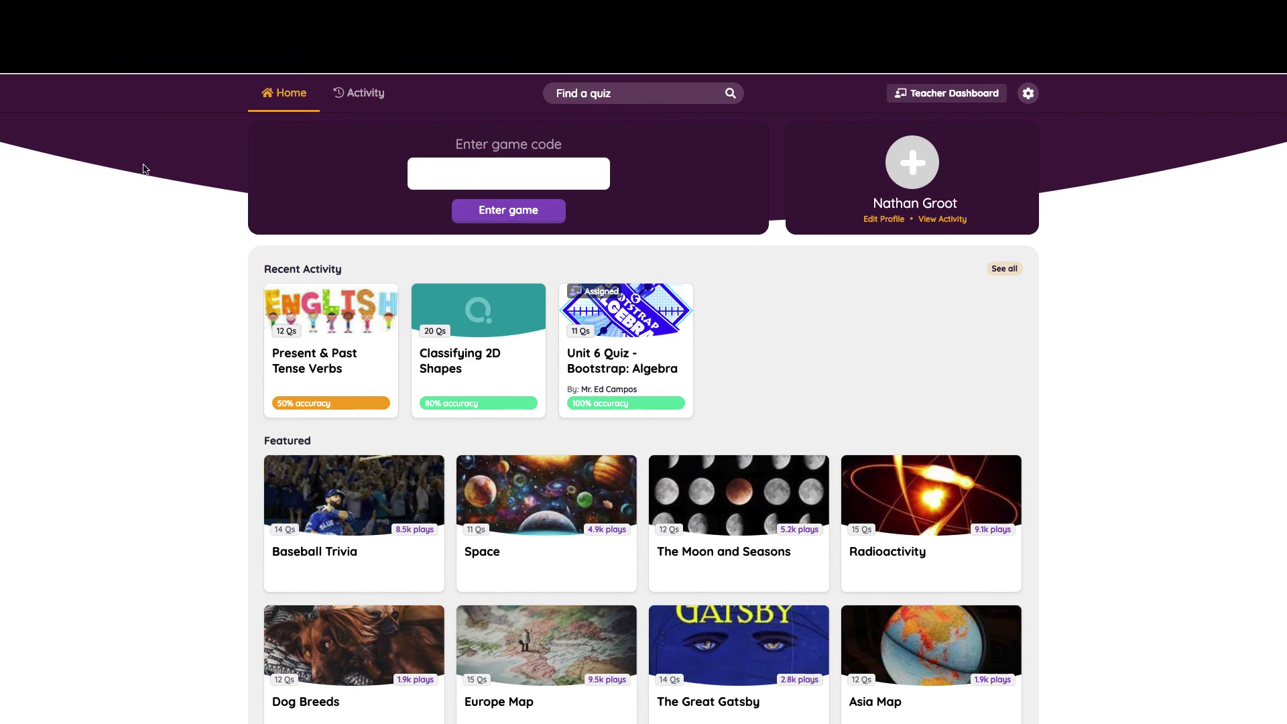
# Step: Go back to the finished quiz's game summary and exit the game to the home page
pyautogui.click(340, 291)
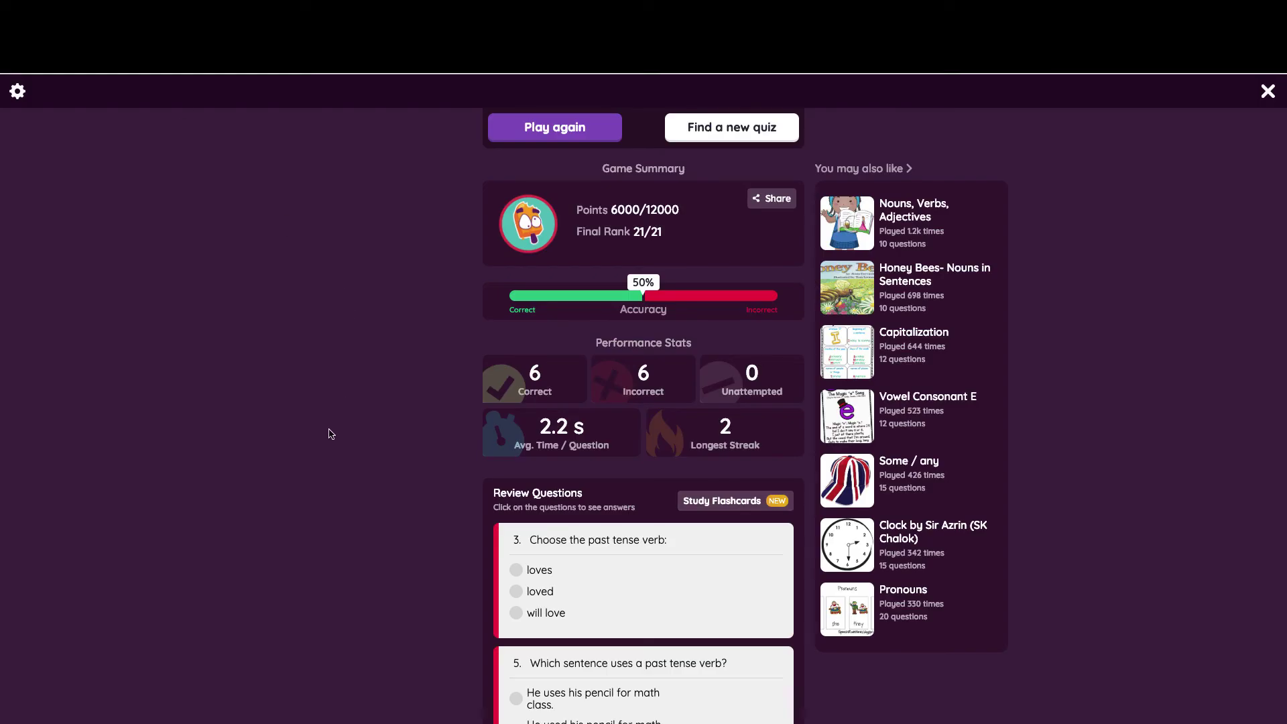
pyautogui.click(1269, 91)
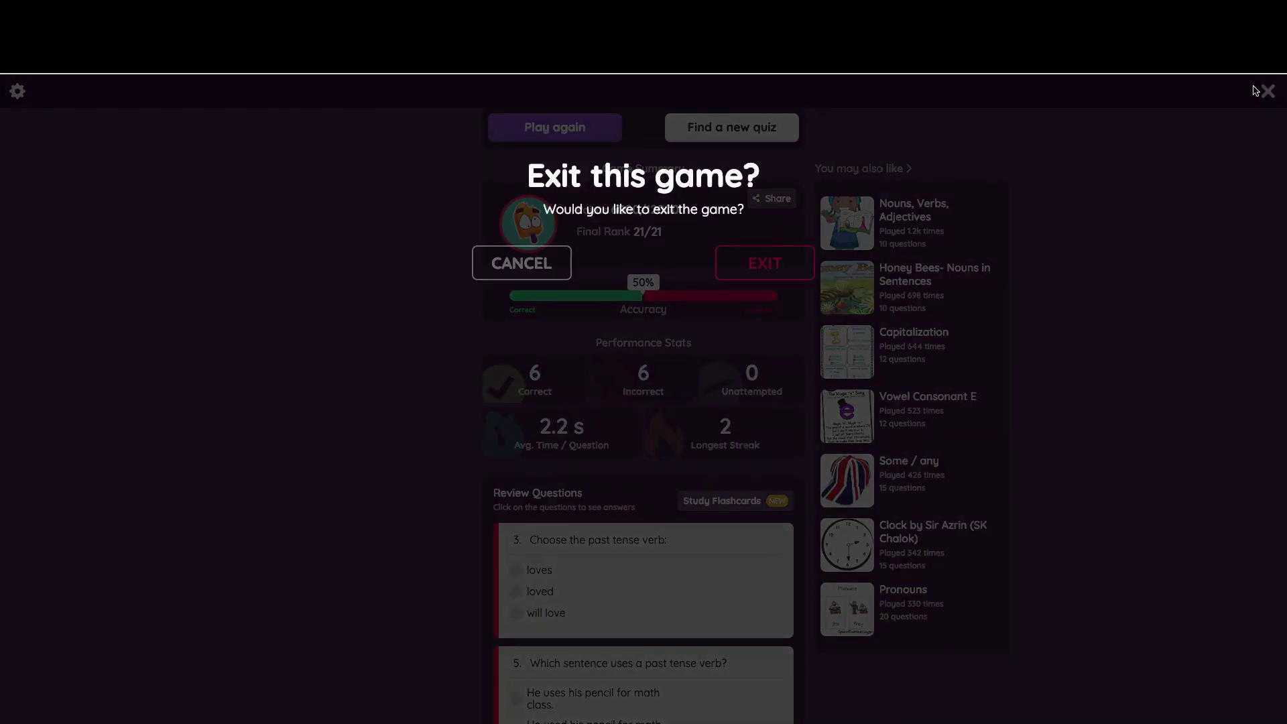
pyautogui.click(764, 268)
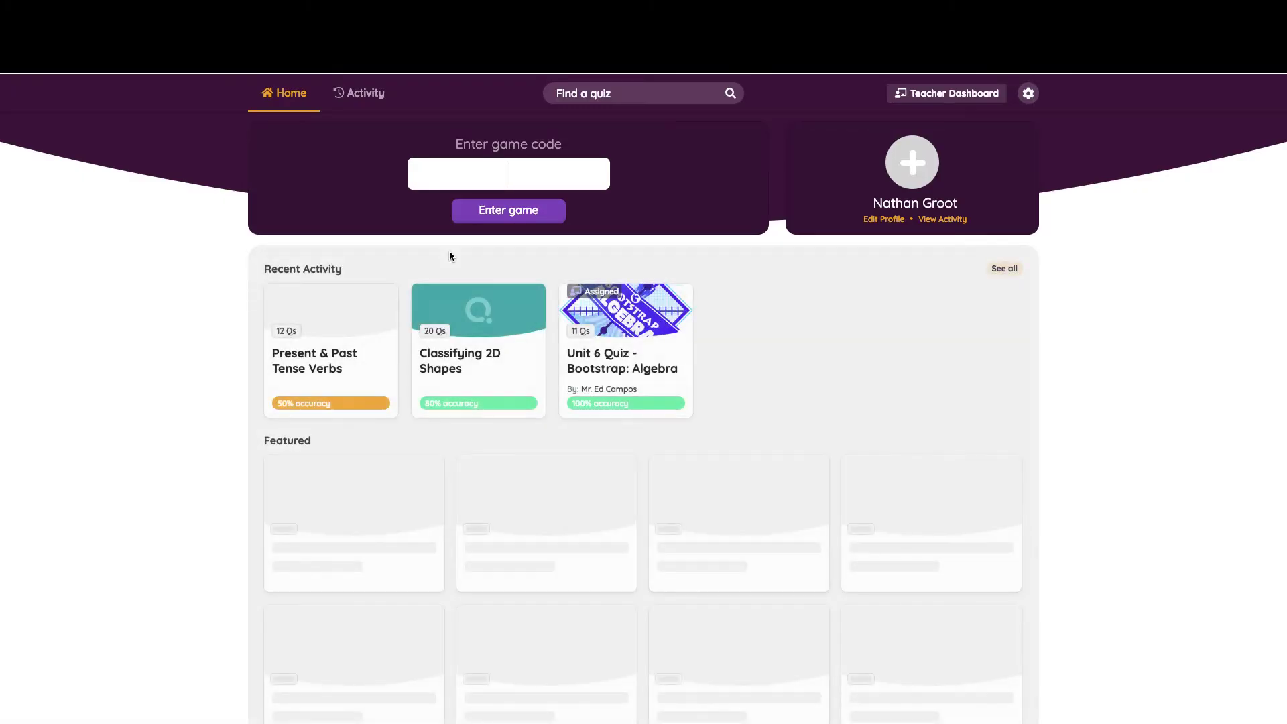